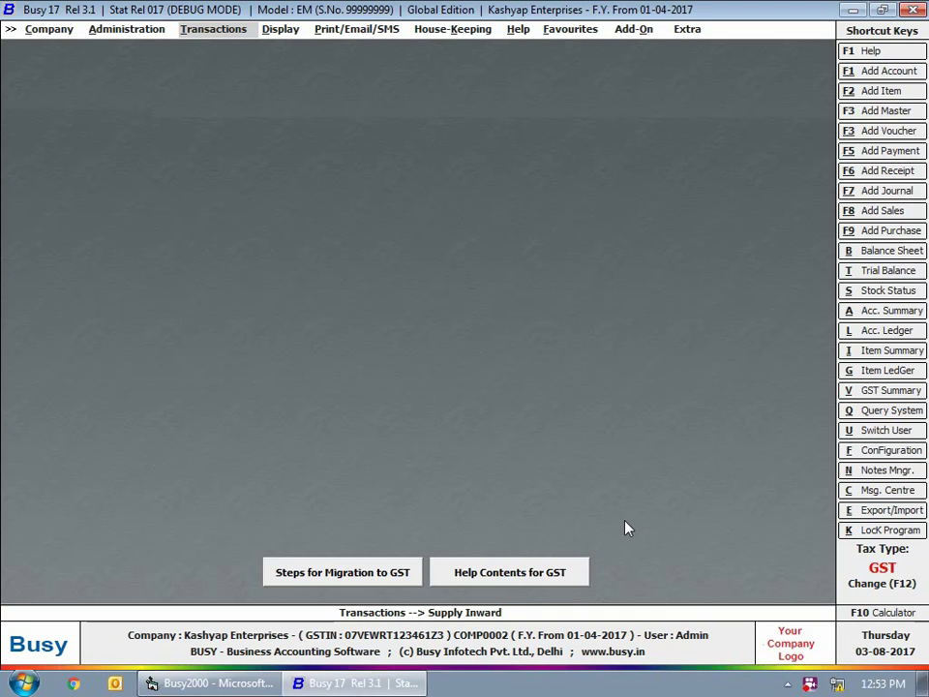
click(126, 29)
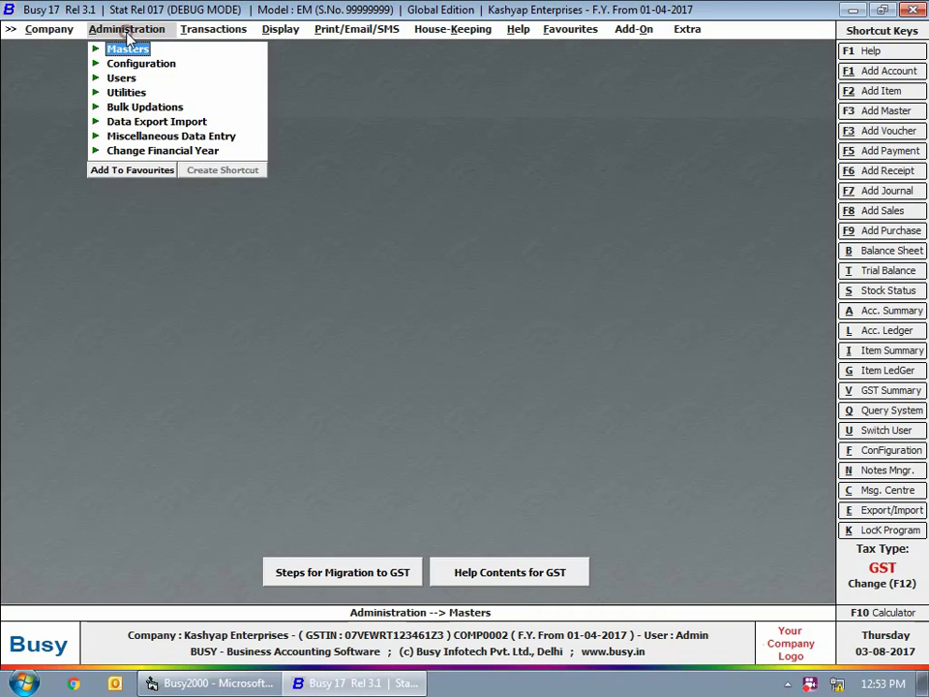
click(135, 48)
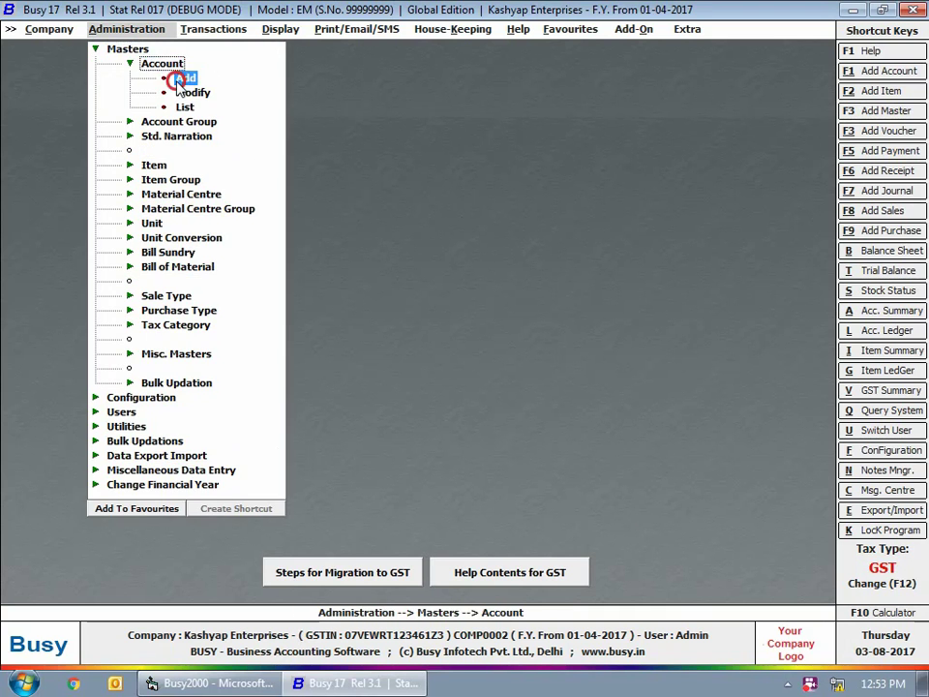
click(178, 77)
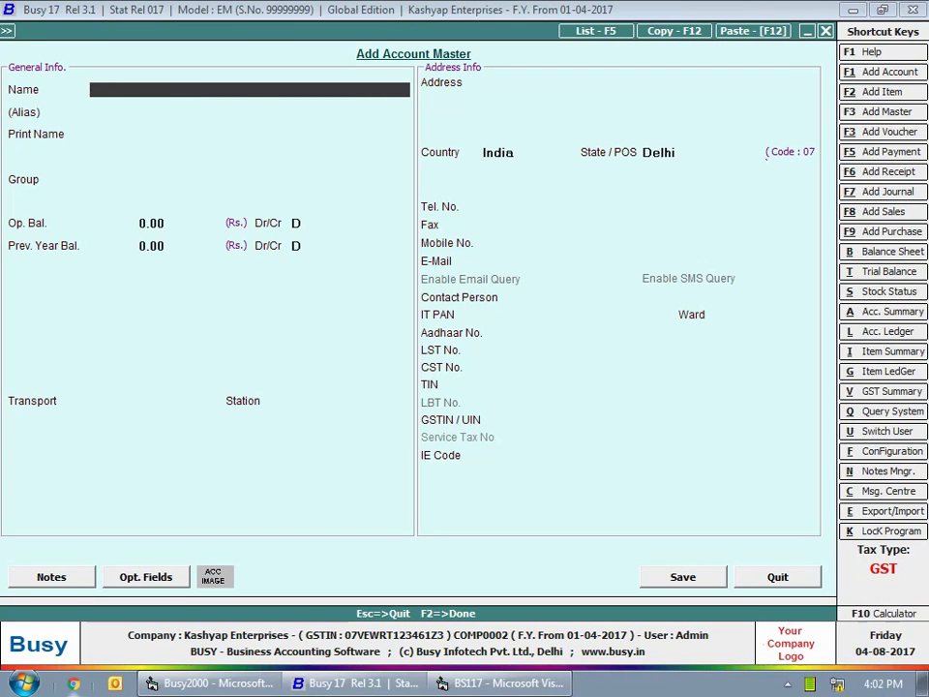
text(Office Stationery @12%)
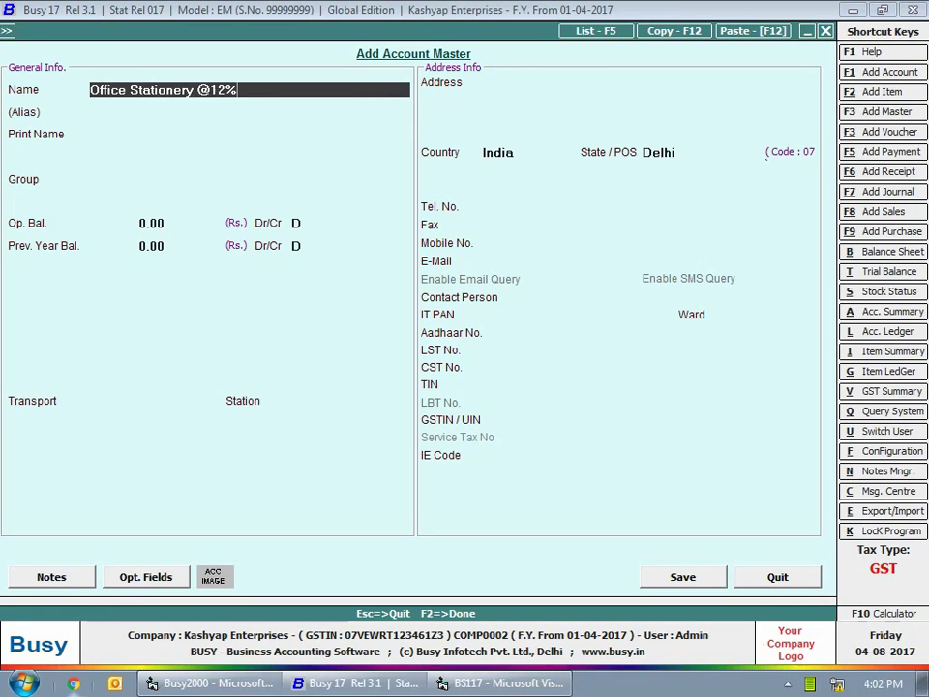
key(Return)
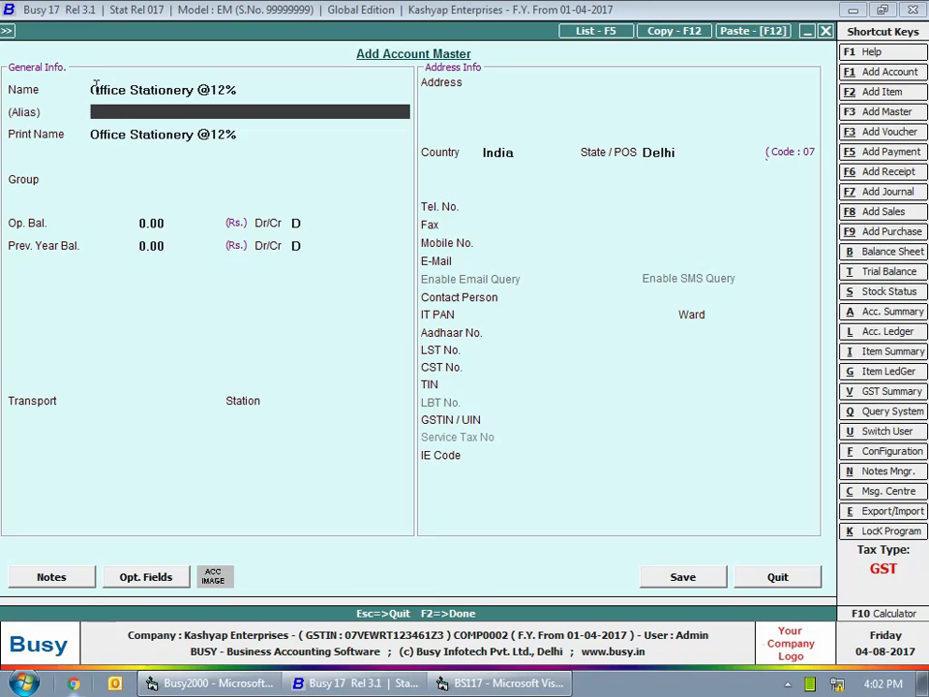
Assign the group Expenses (Indirect/Admn.) and set the GST 12% tax category.
key(Return)
key(Return)
text(ex)
key(Down)
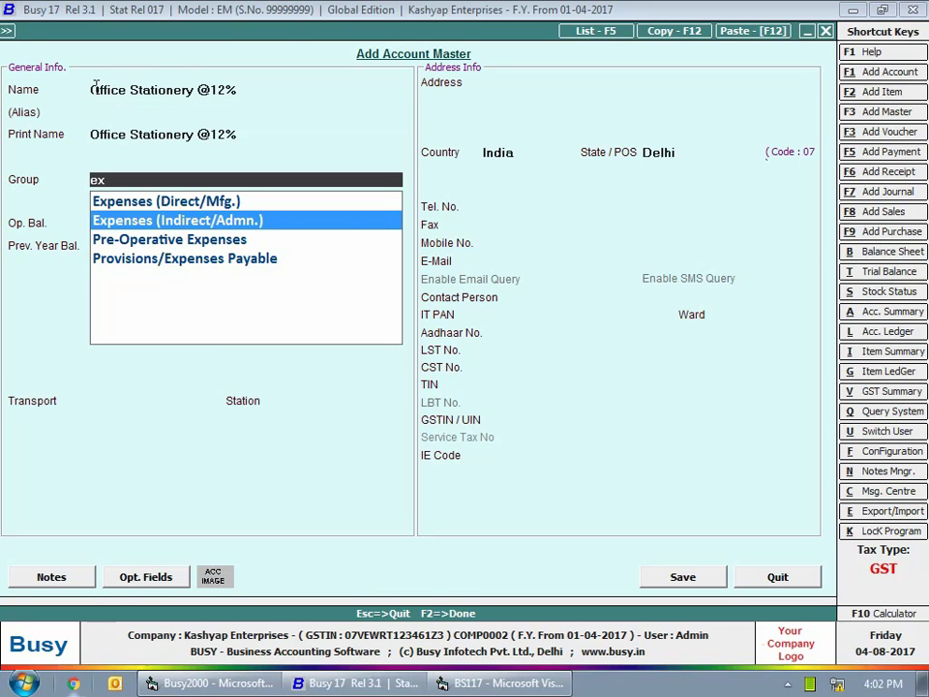
key(Return)
key(Return)
key(Return)
text(gst)
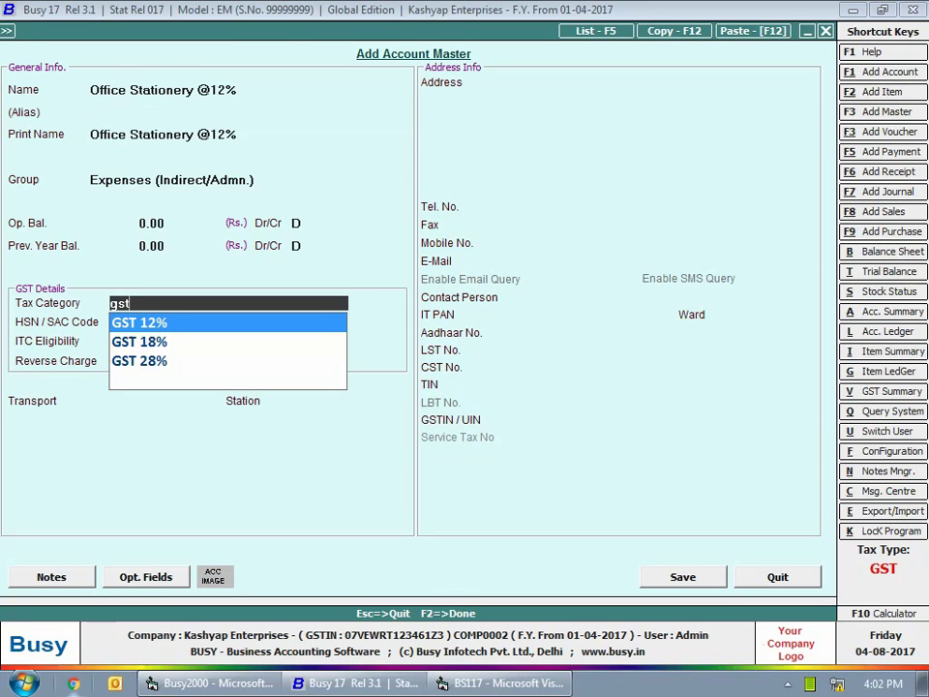
key(Return)
key(Return)
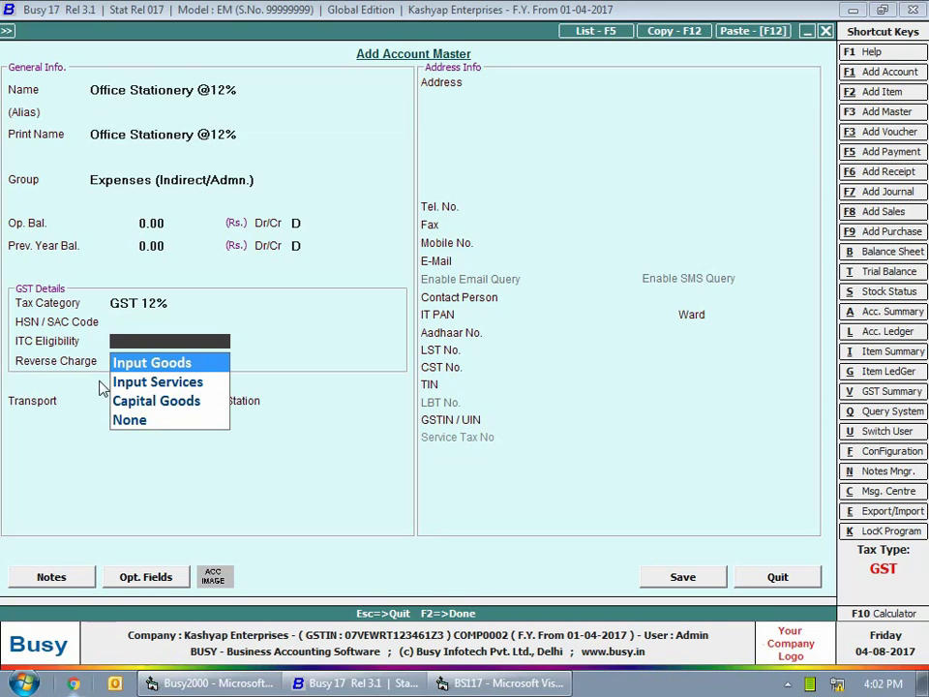
Set ITC eligibility to Input Goods after reviewing Input Services and Capital Goods.
key(Down)
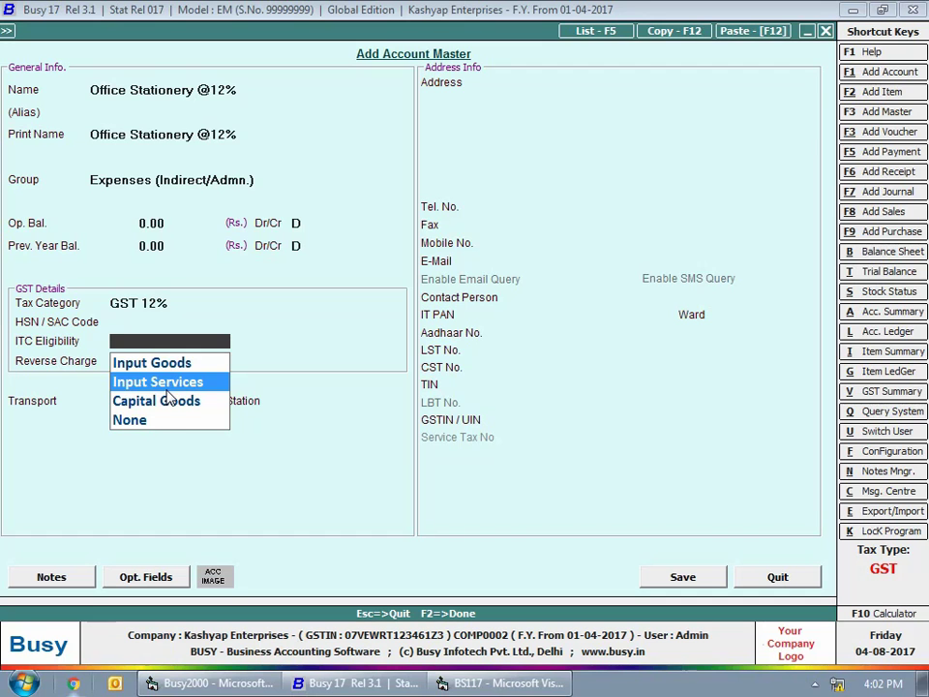
key(Down)
key(Down)
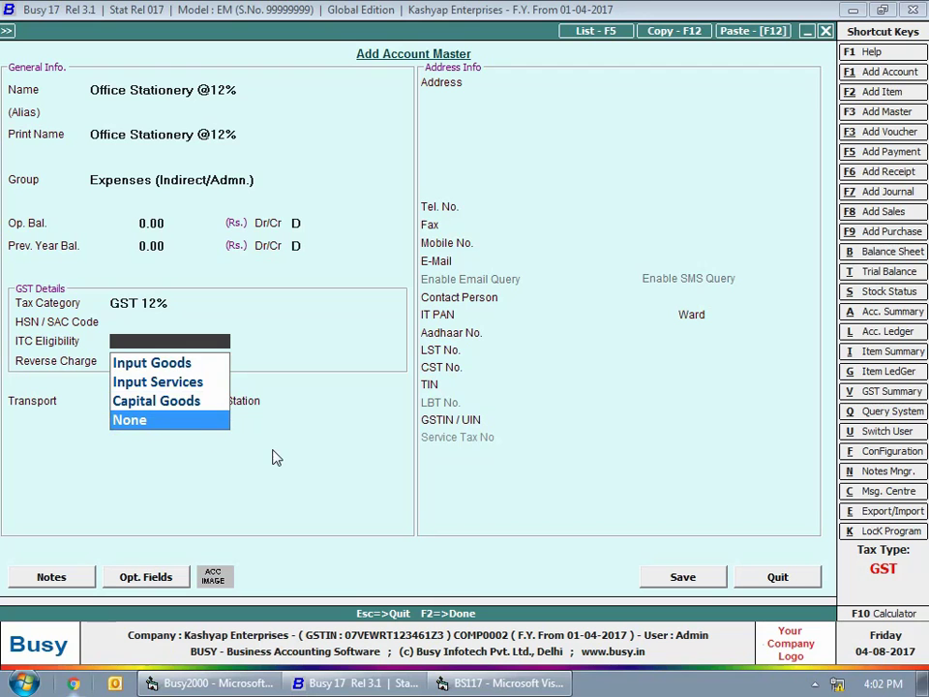
key(Up)
key(Up)
key(Up)
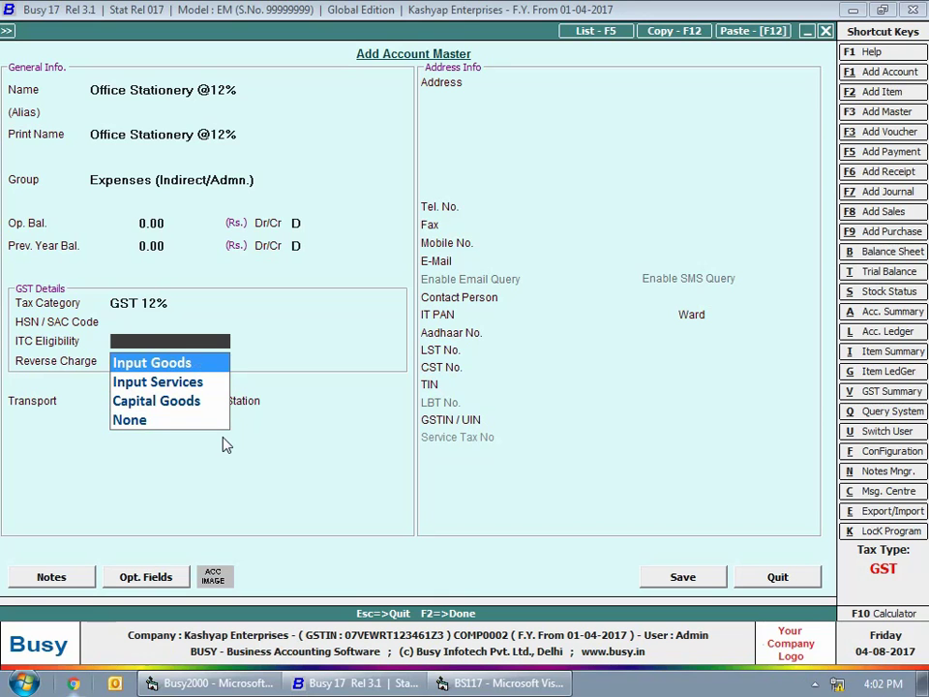
key(Return)
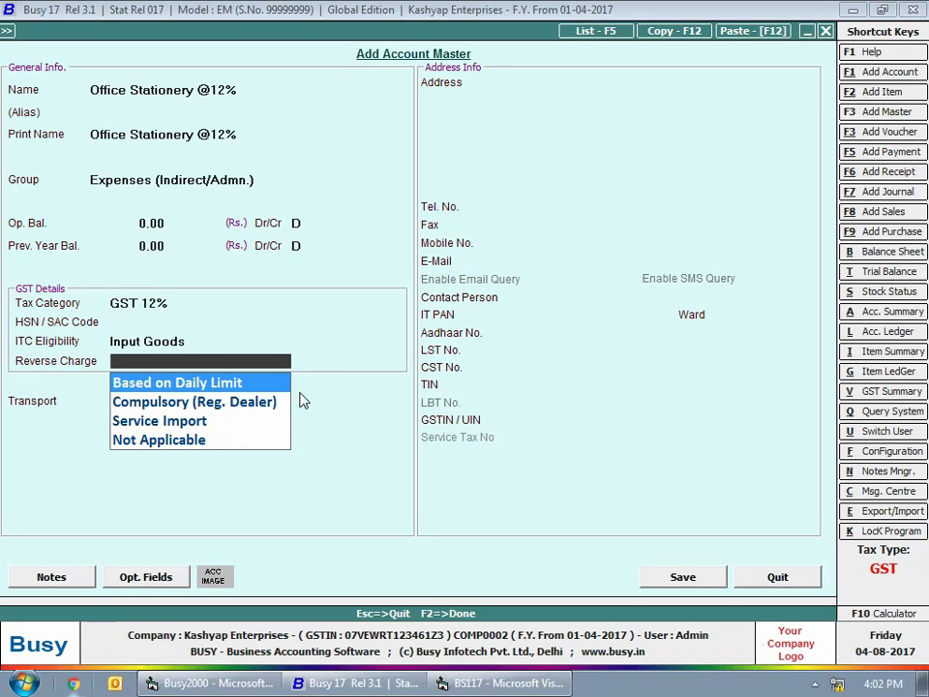
key(Down)
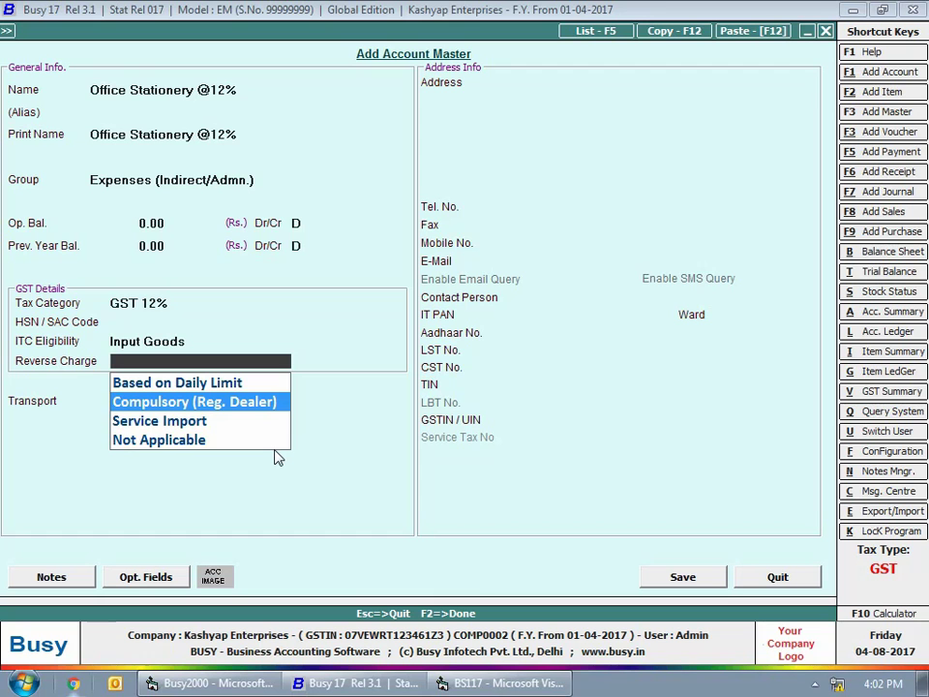
key(Down)
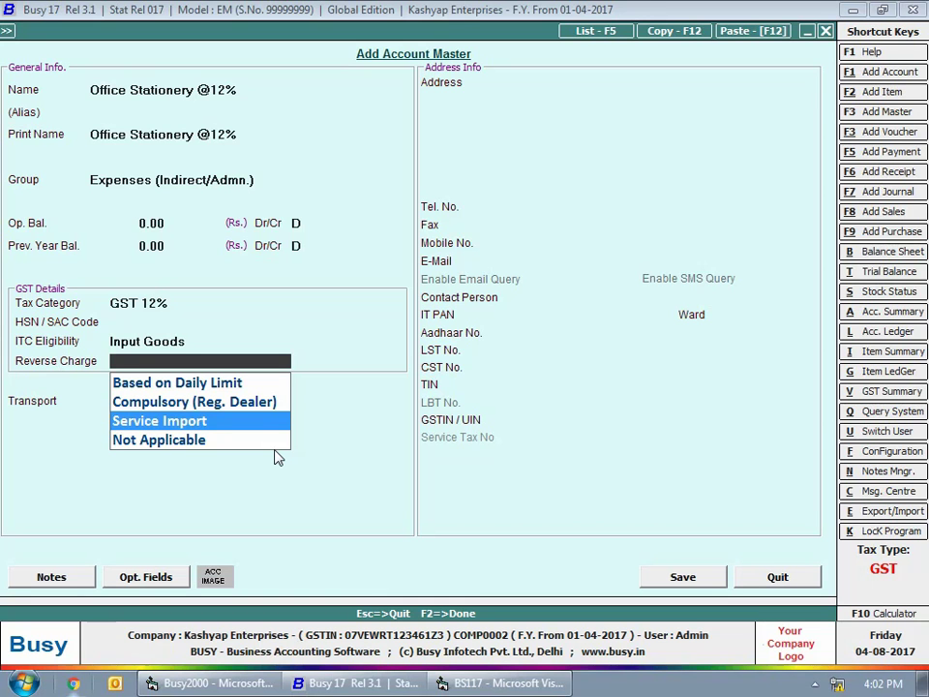
key(Down)
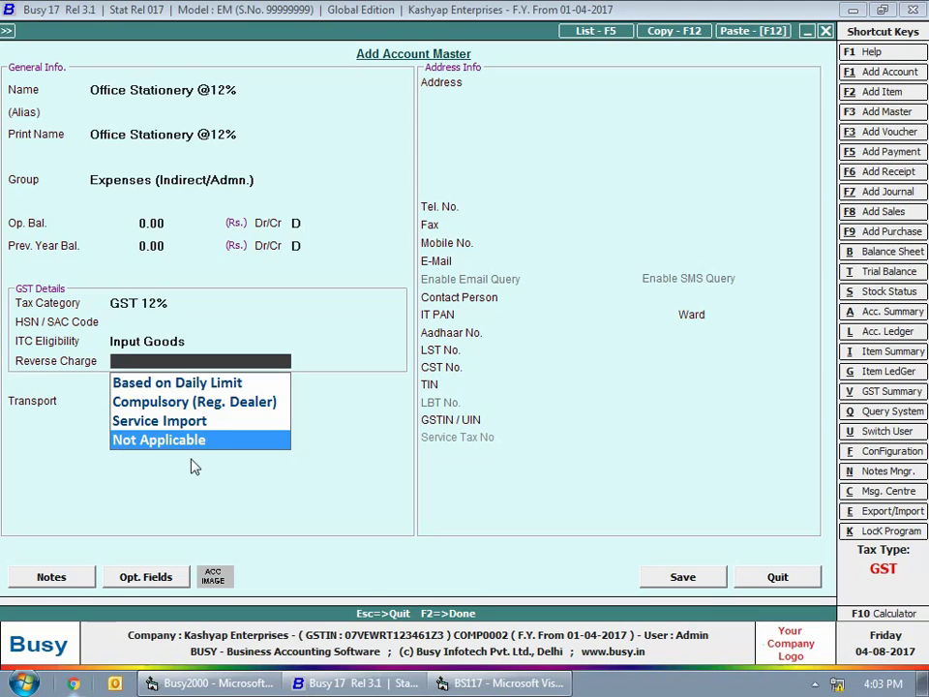
key(Up)
key(Up)
key(Up)
key(Return)
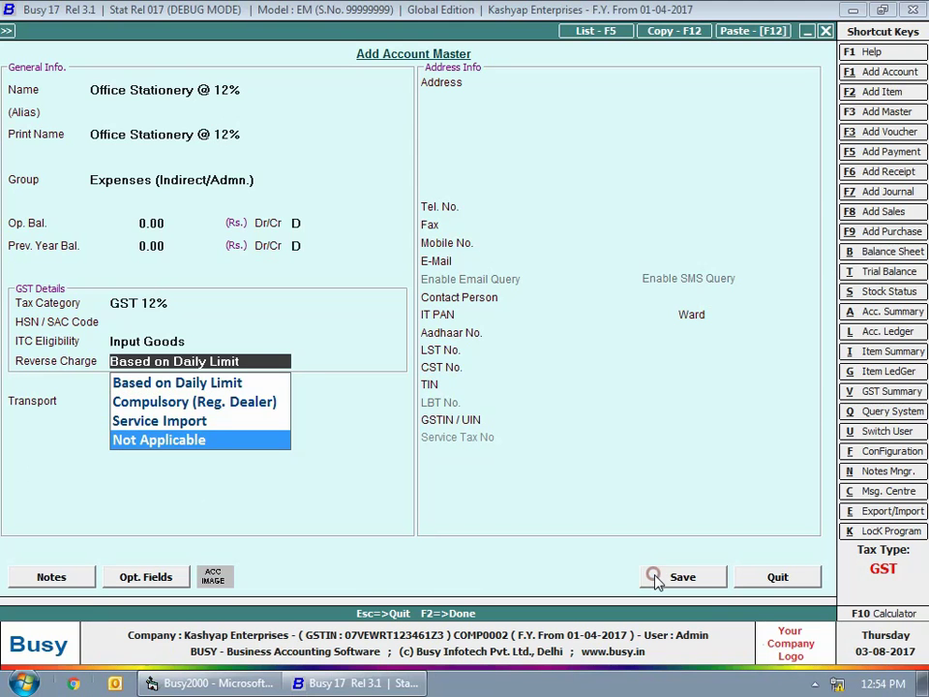
Name the next account 'Office Stationery @ 18%' with the GST 18% tax category.
text(Of)
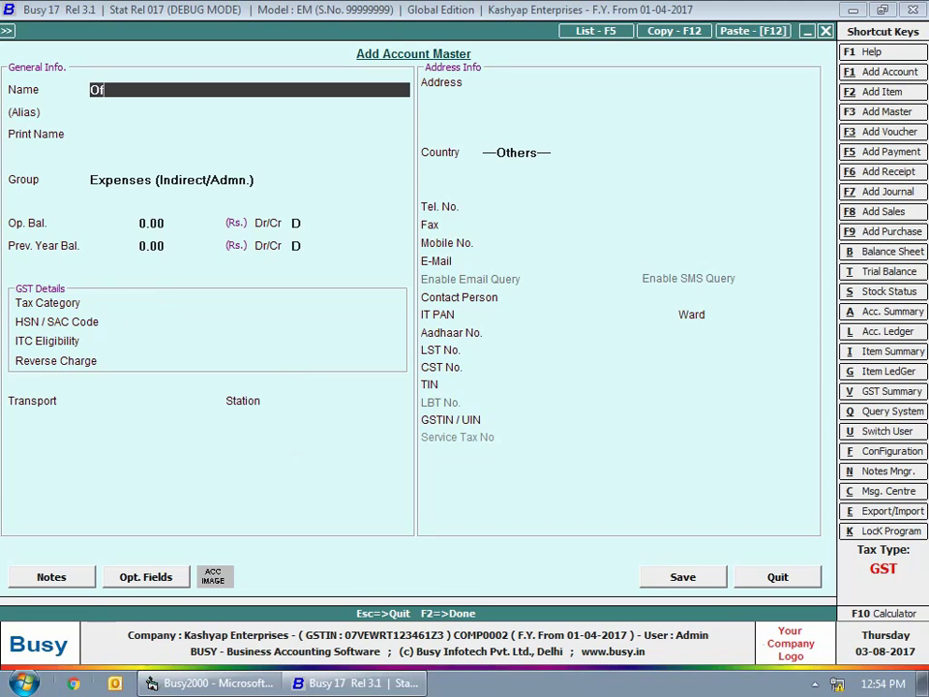
text(fice Stationery @ 18%)
key(Return)
key(Return)
key(Return)
key(Return)
key(Return)
key(Return)
text(gst)
key(Down)
key(Return)
key(Return)
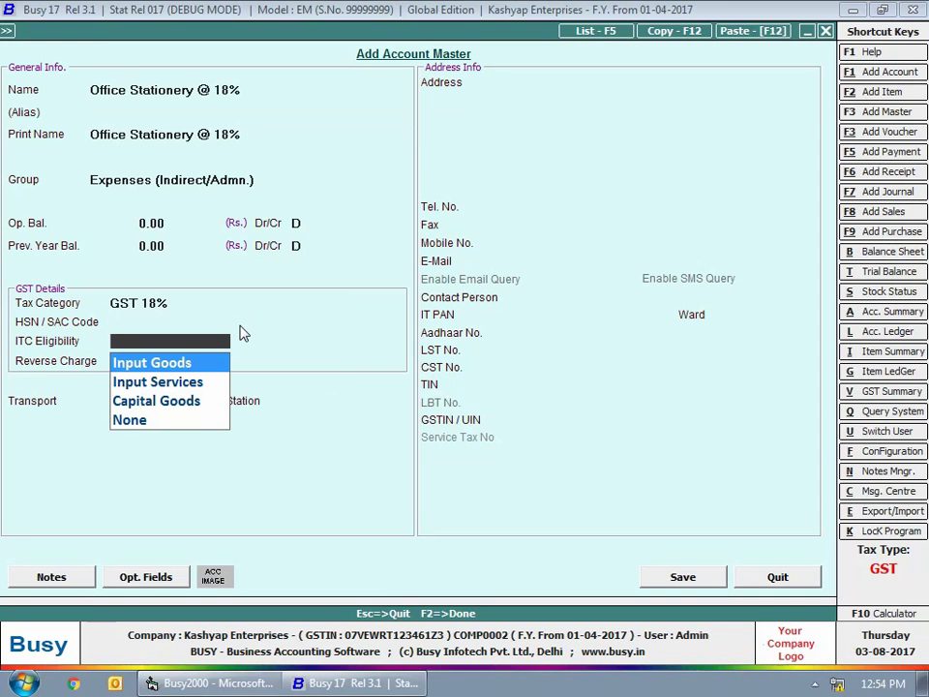
key(Return)
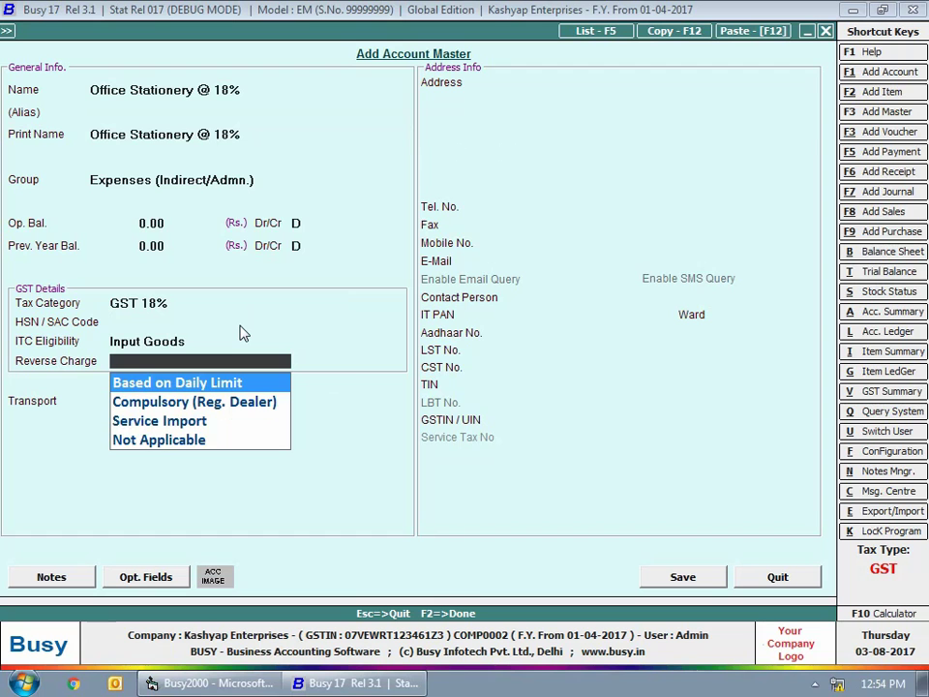
Accept Based on Daily Limit reverse charge, save, and name the next account 'Groceries (Tea, Coffee, Sugar)'.
click(243, 387)
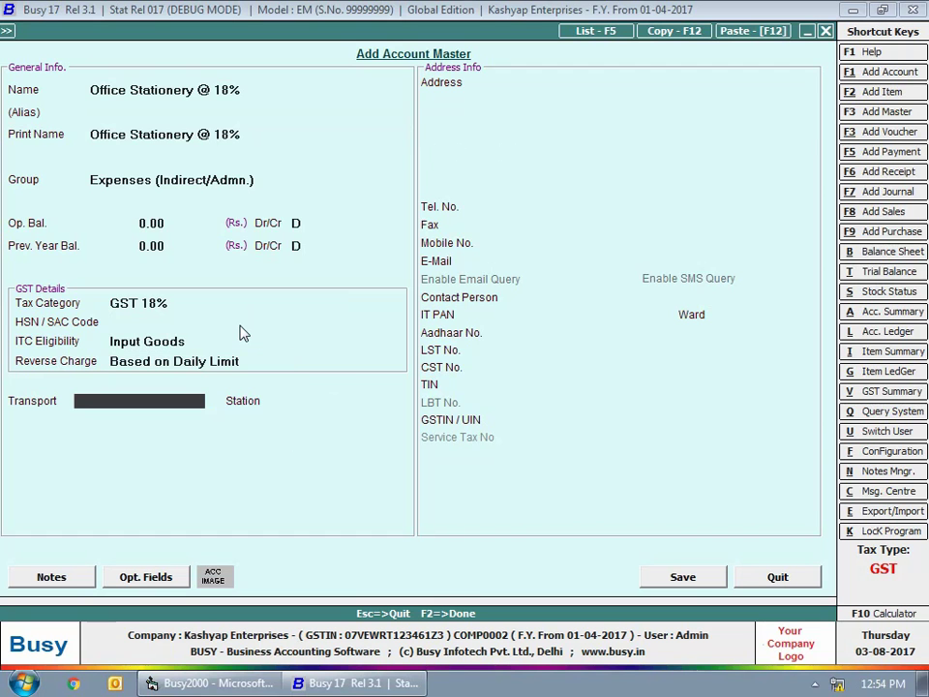
click(693, 575)
text(Groceries (Tea,)
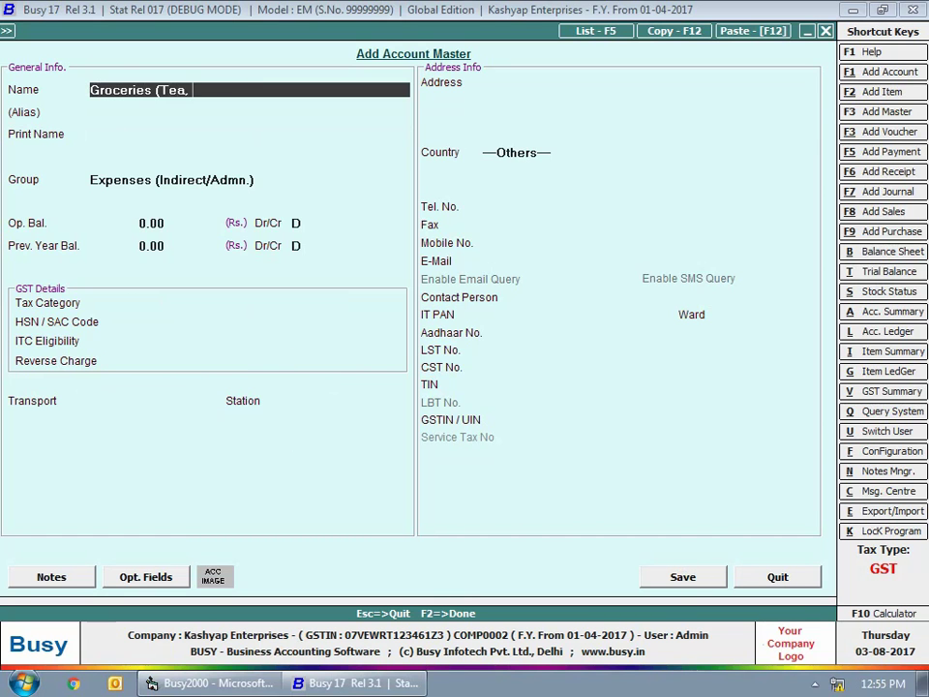
text( Coffee, Sugar))
Keep the Expenses (Indirect/Admn.) group, then set GST 12%, ITC None and Based on Daily Limit.
key(Return)
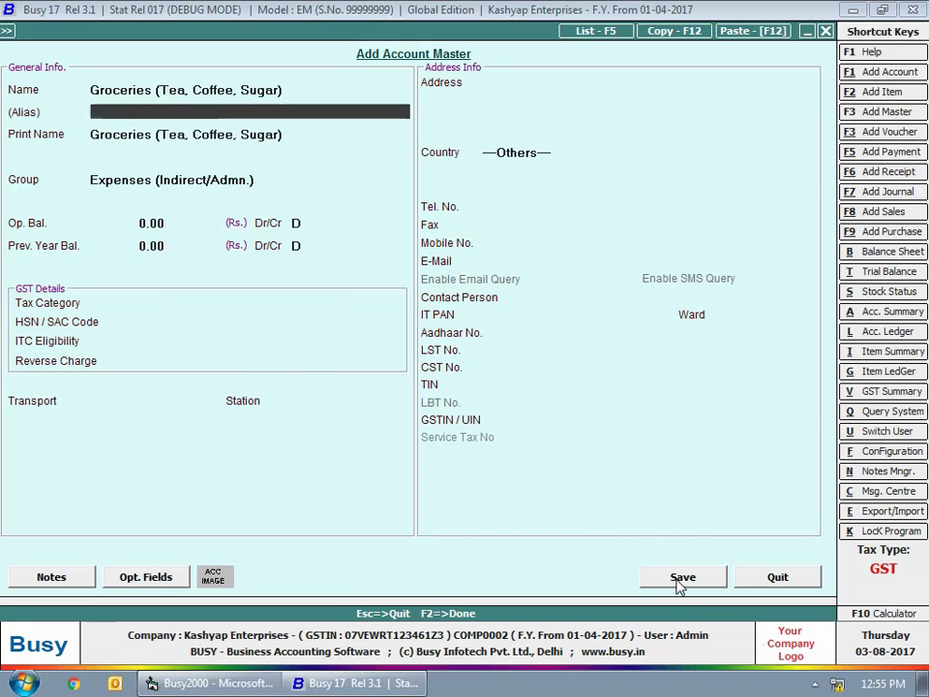
key(Return)
key(Return)
key(Return)
key(Return)
key(Return)
key(Return)
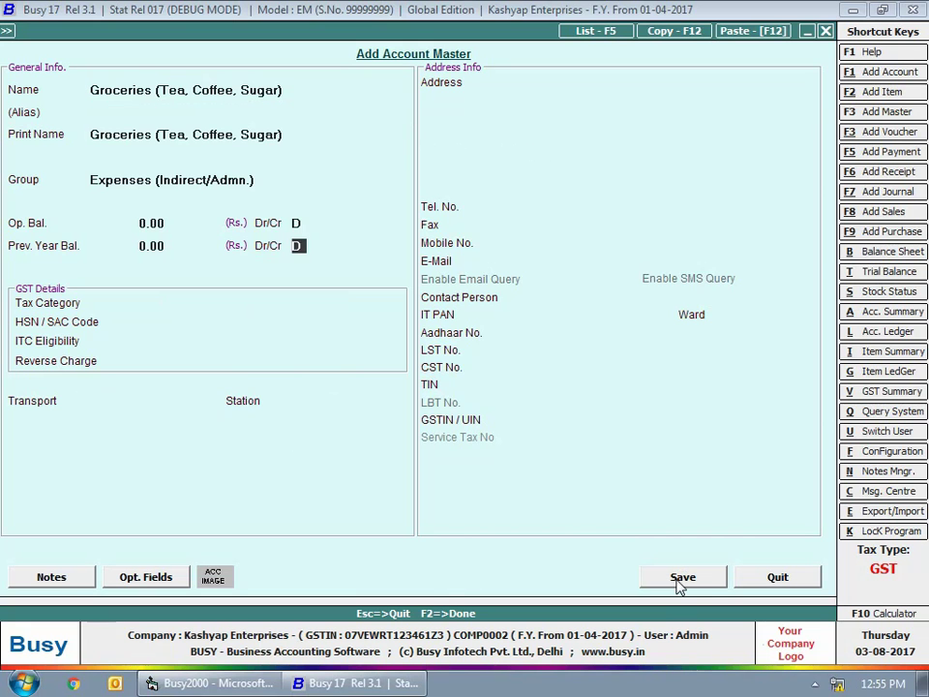
key(Return)
text(gst)
key(Return)
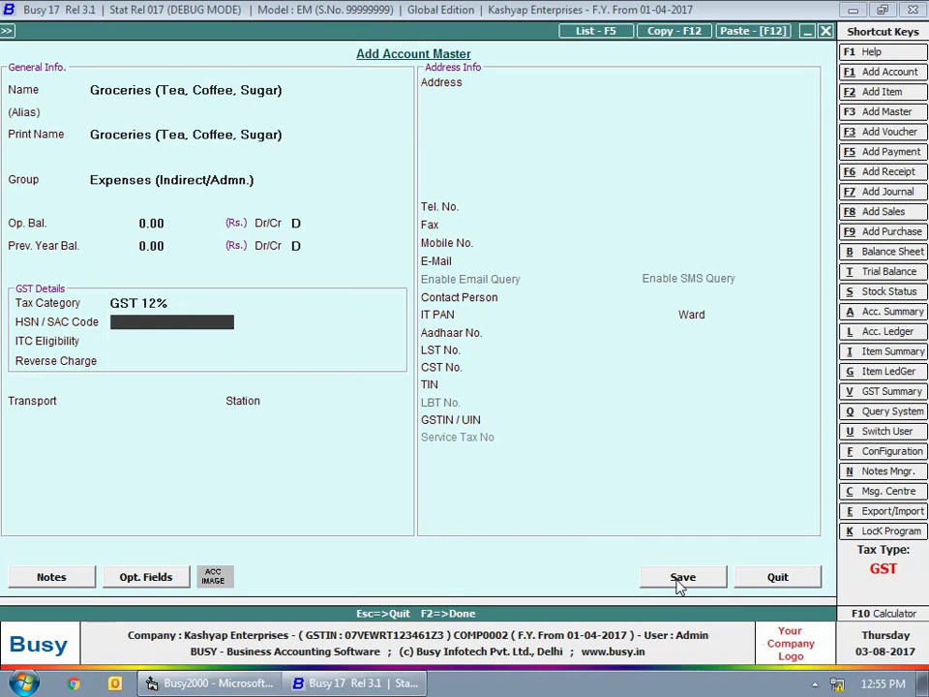
key(Return)
key(Down)
key(Down)
key(Down)
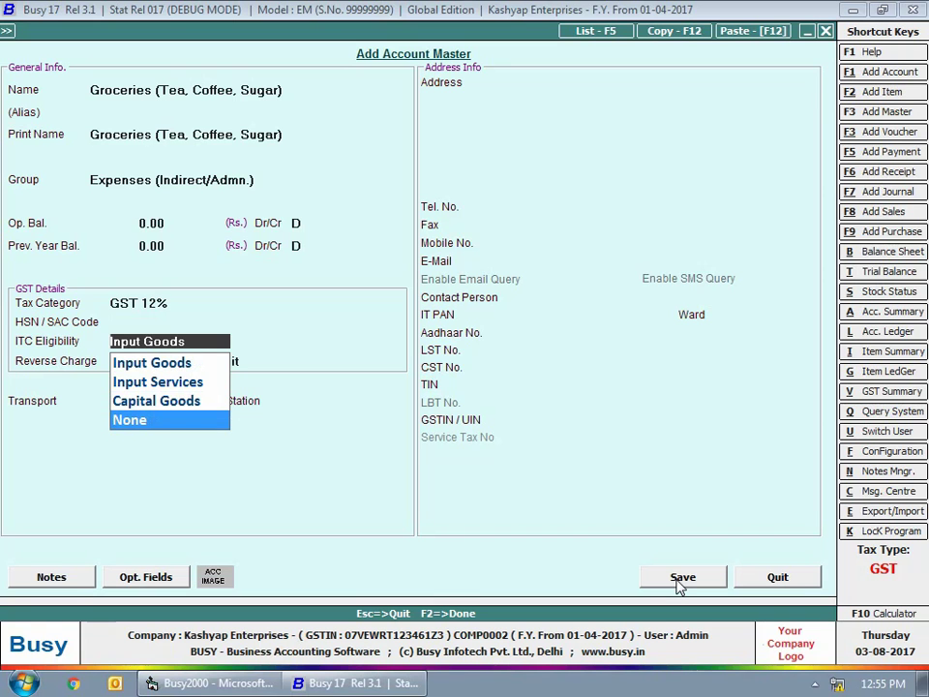
key(Return)
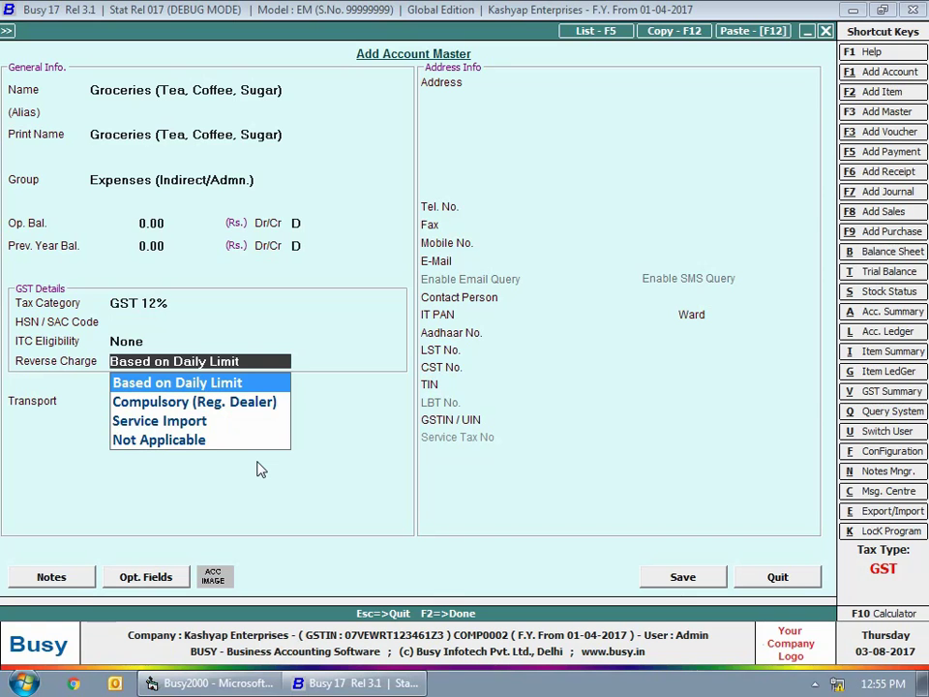
key(Return)
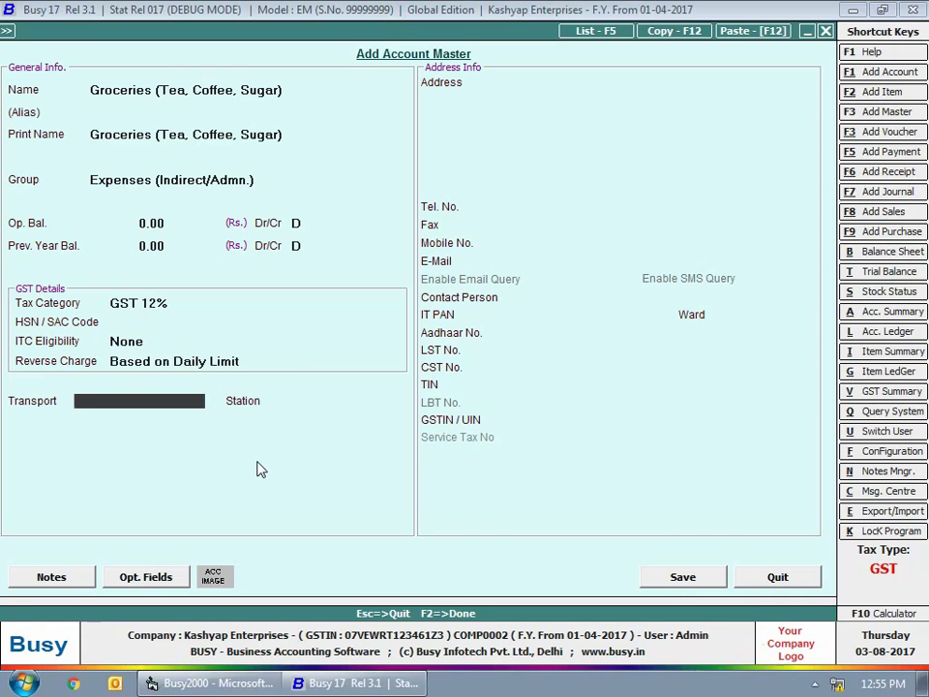
Save the Groceries account and start 'Food & Beverages' with the GST 28% tax category.
click(697, 578)
text(Food & Beverages)
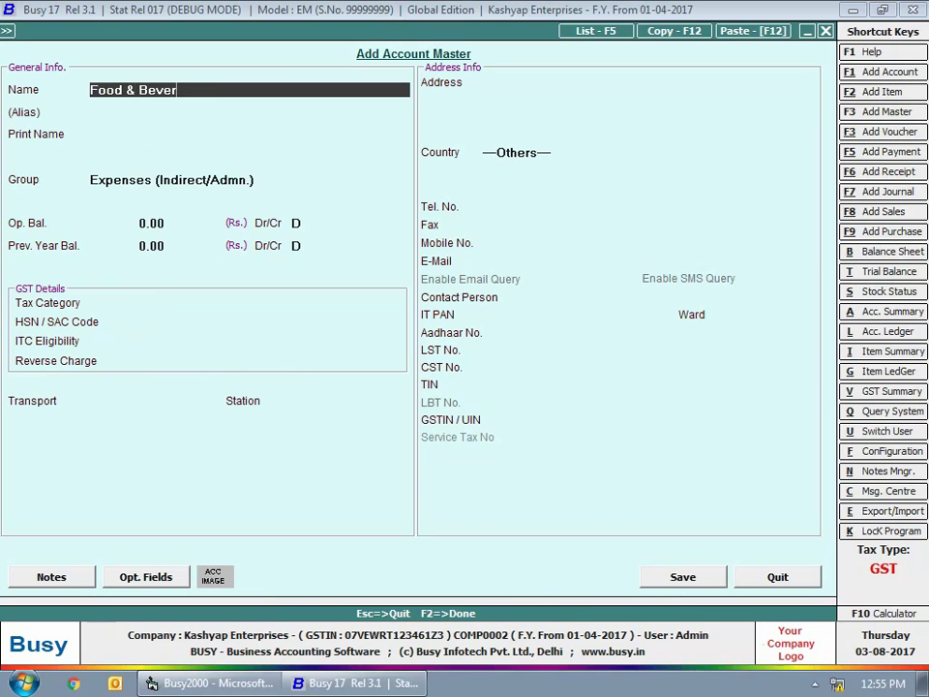
key(Return)
key(Return)
key(Return)
key(Return)
key(Return)
key(Return)
key(Return)
text(g)
key(Down)
key(Down)
key(Return)
key(Return)
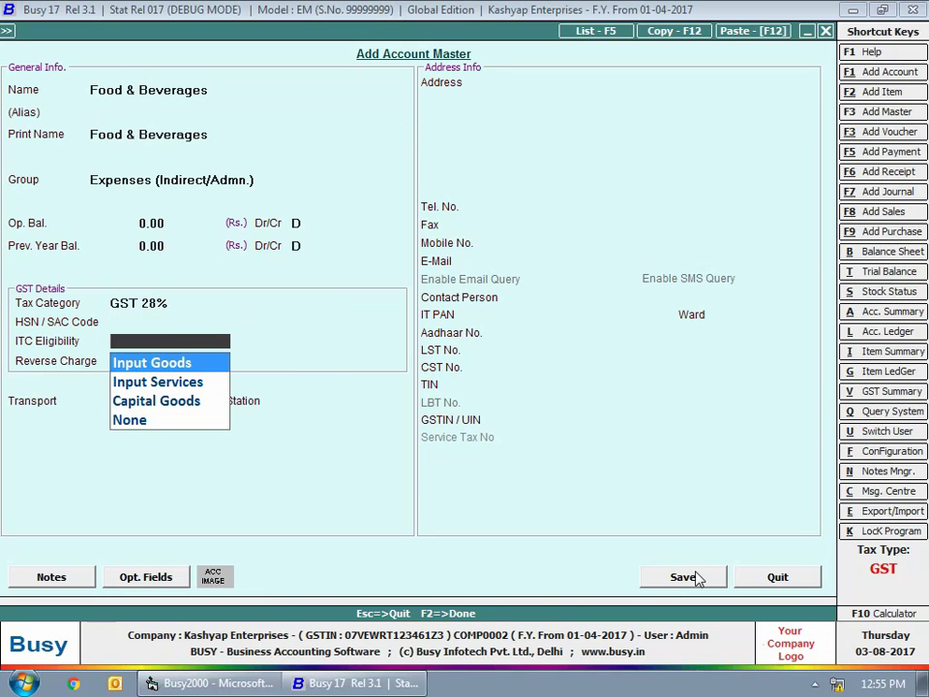
Set ITC to None, save Food & Beverages, and name the next 'Office Misc. Exp(Soaps, Phenyl)'.
key(Down)
key(Down)
key(Down)
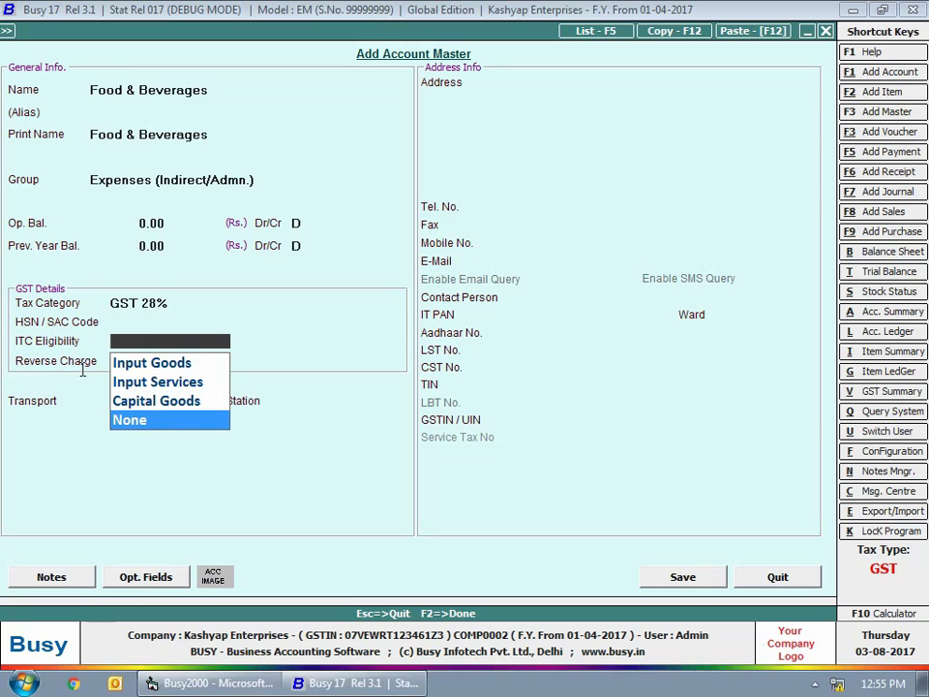
key(Return)
key(Return)
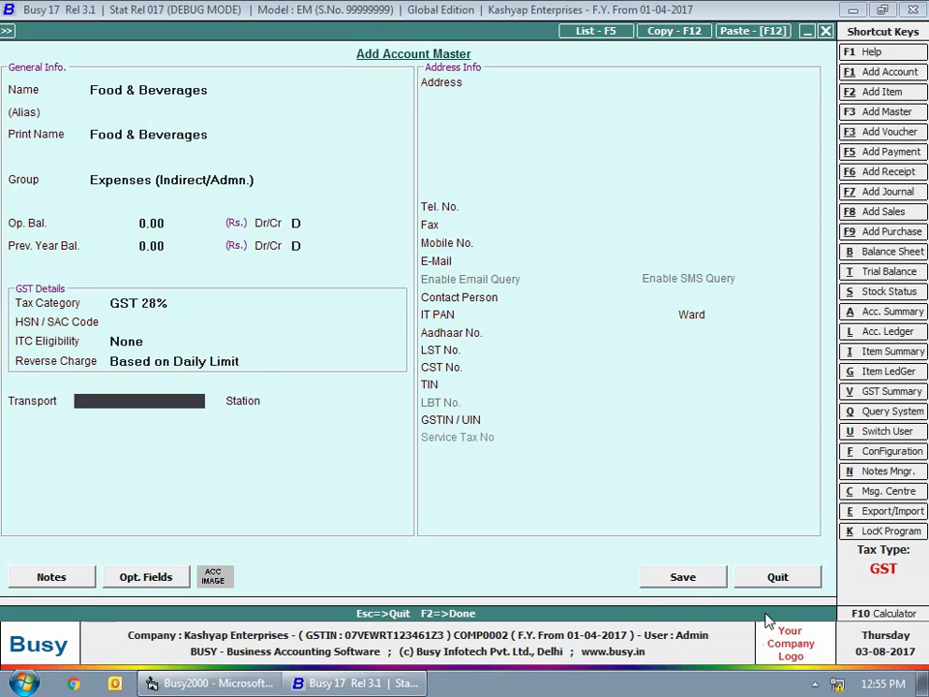
key(F2)
text(Office Misc)
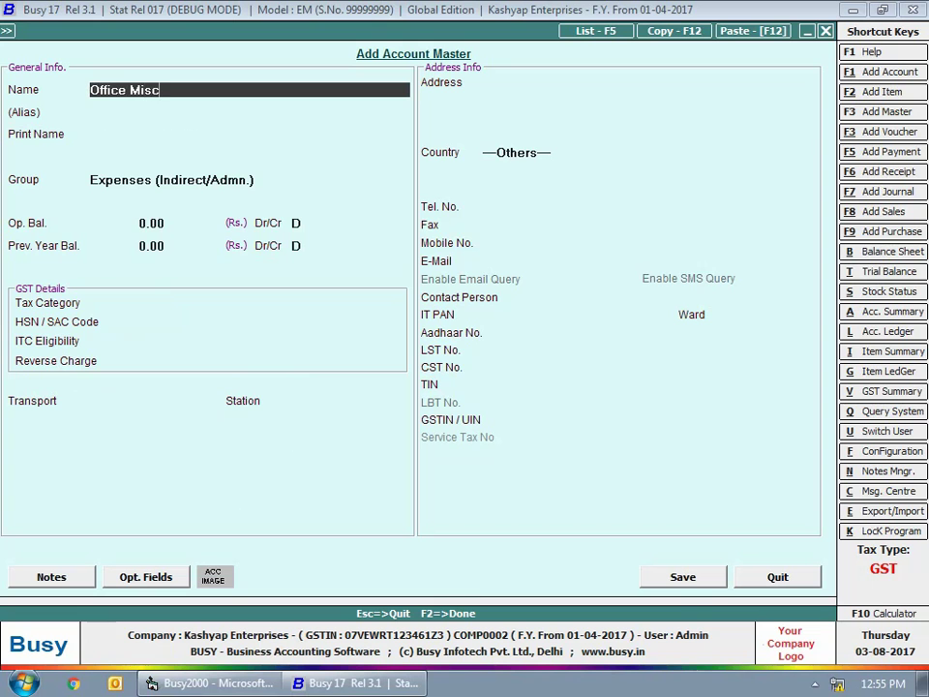
text(. Exp(Soaps, Phenyl))
Give Office Misc. Exp(Soaps, Phenyl) GST 18%, Input Goods ITC and daily-limit reverse charge, and save it.
key(Return)
key(Return)
key(Return)
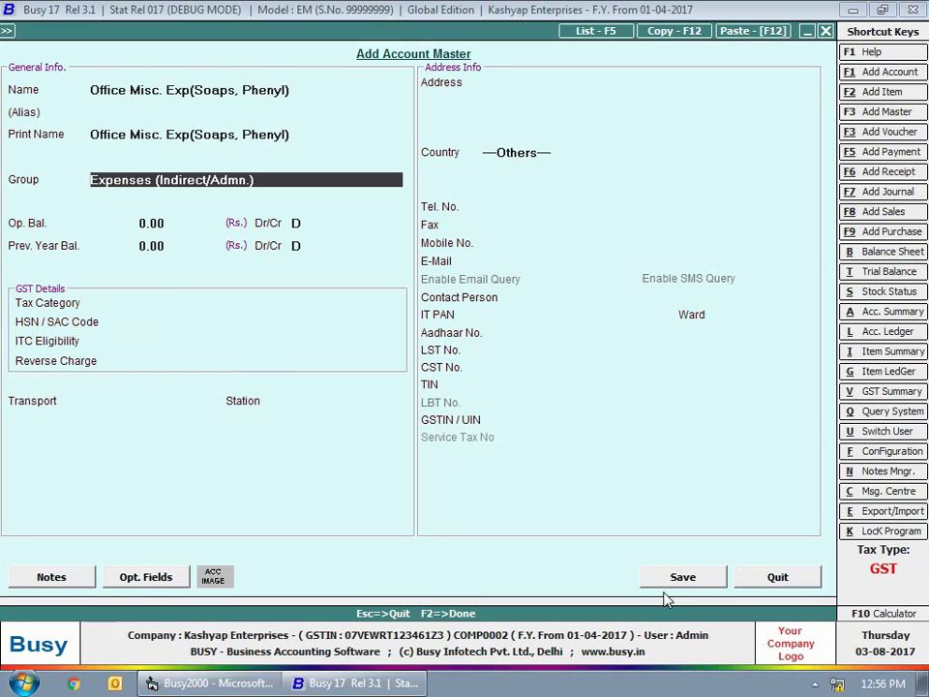
key(Return)
key(Return)
key(Return)
key(Return)
key(Return)
key(Down)
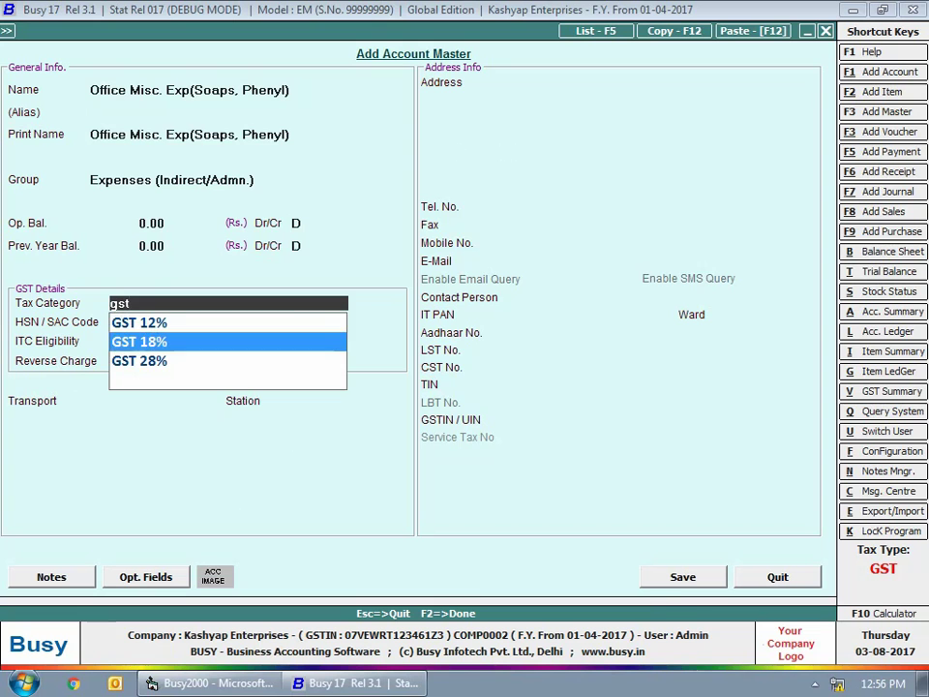
key(Return)
key(Return)
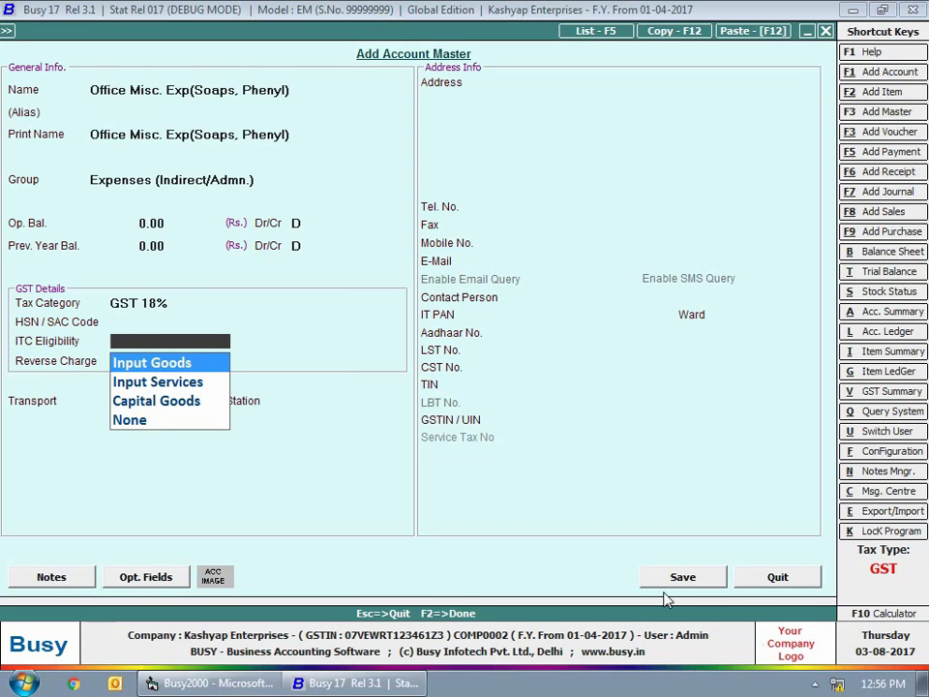
key(Return)
key(Return)
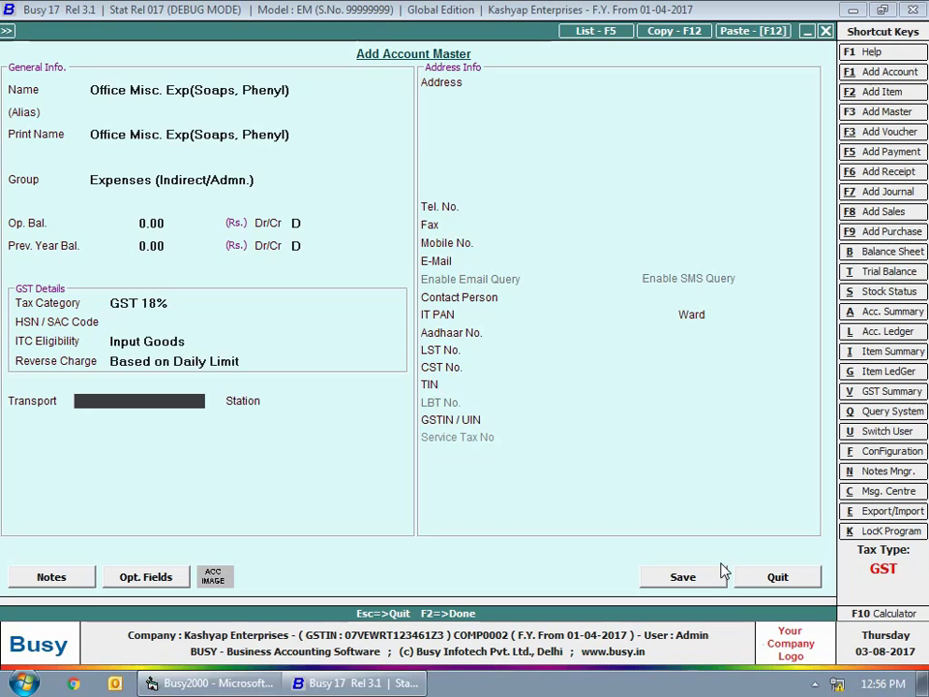
click(701, 577)
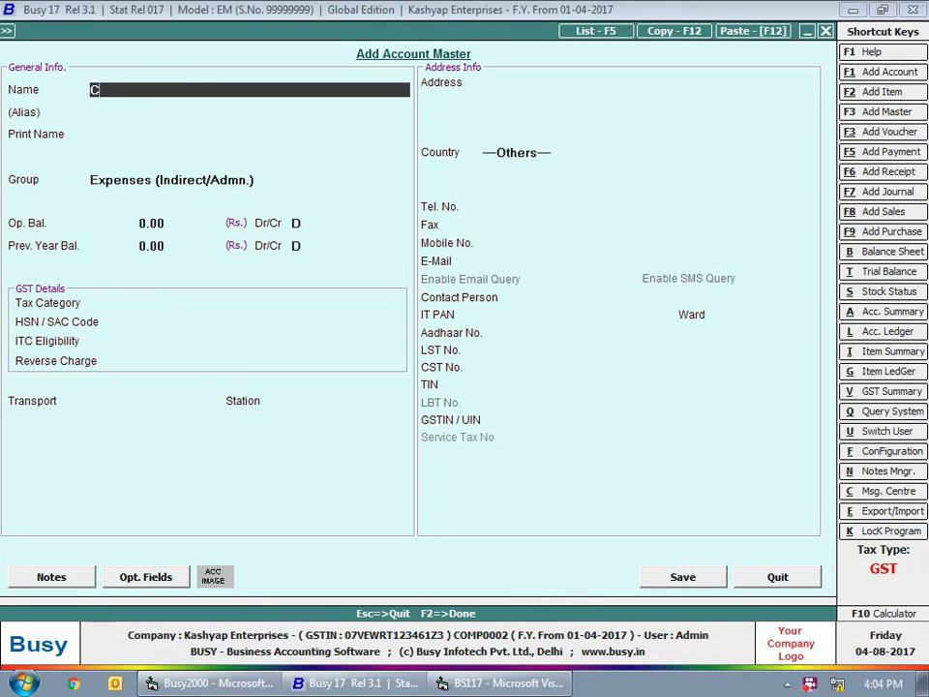
Save 'Cab Rental Expense' with Services 18%, ITC None and Based on Daily Limit reverse charge.
text(ab Rental Expense)
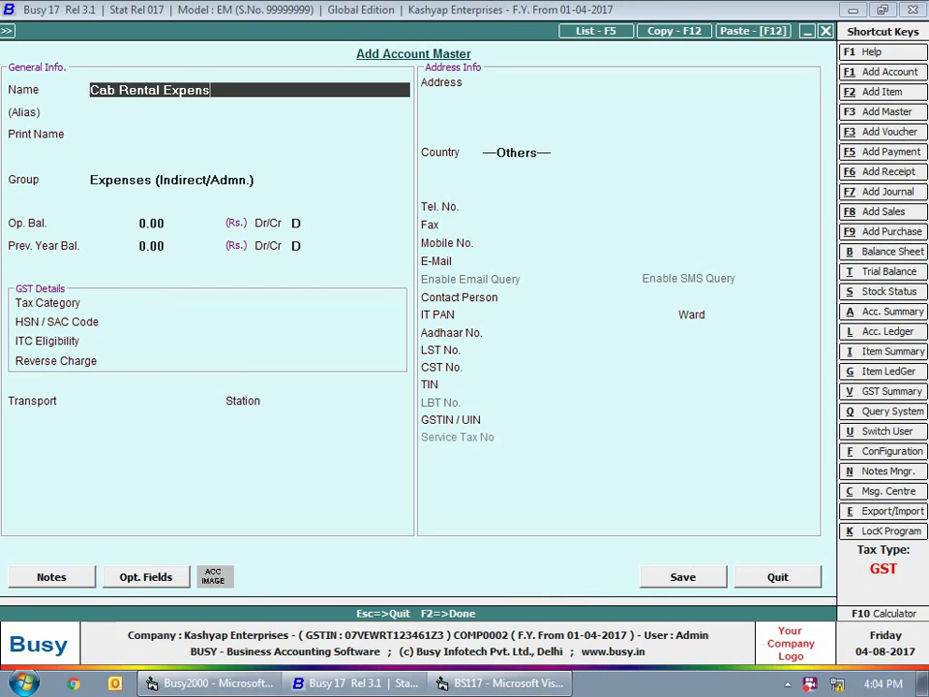
key(Return)
key(Return)
key(Return)
key(Return)
key(Return)
key(Return)
key(Return)
key(Return)
text(ser)
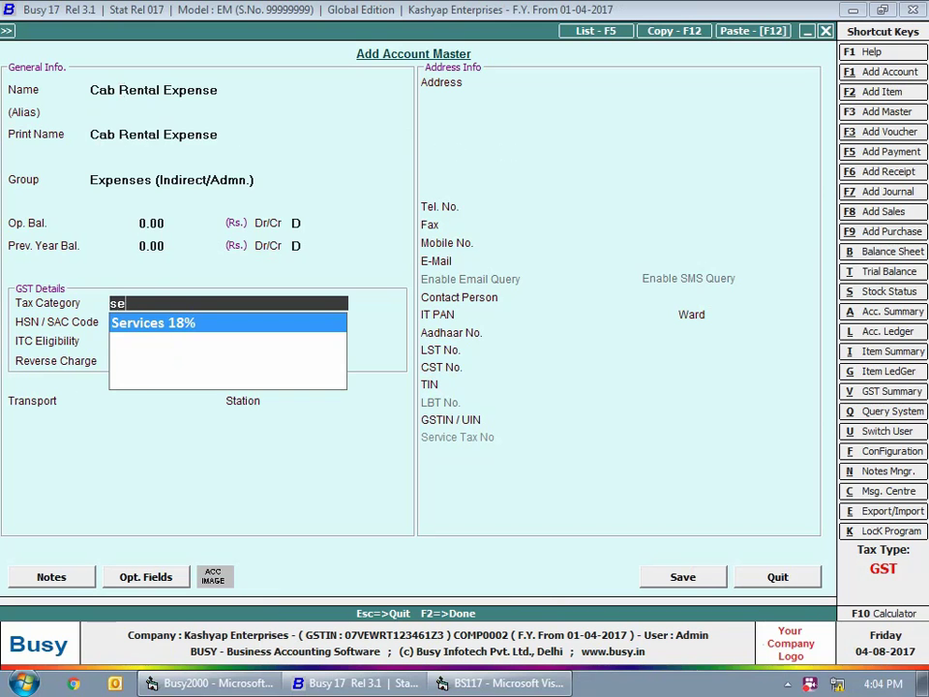
key(Return)
key(Return)
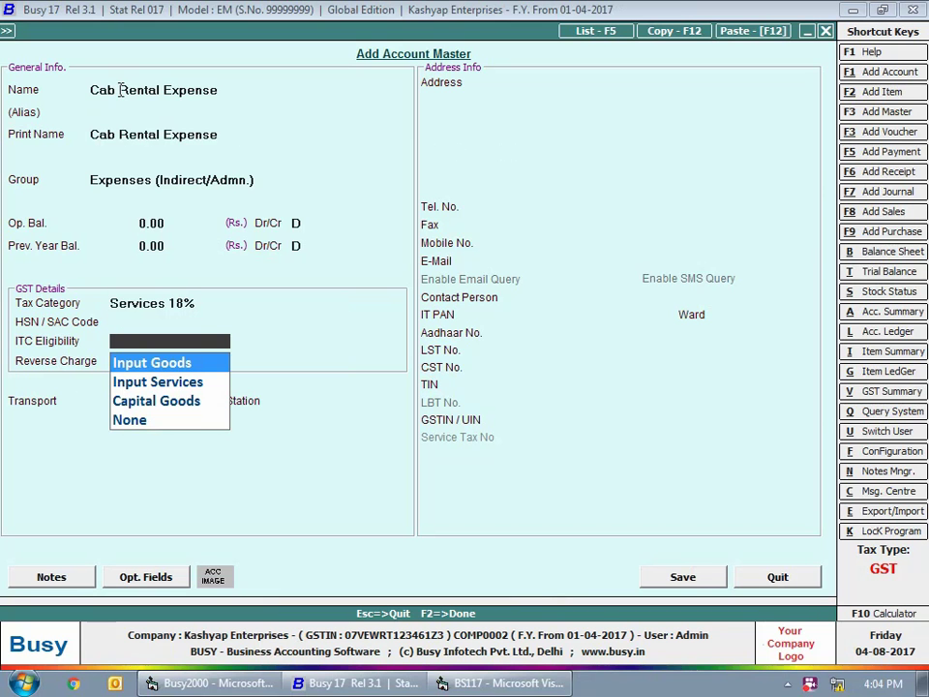
key(Down)
key(Down)
key(Down)
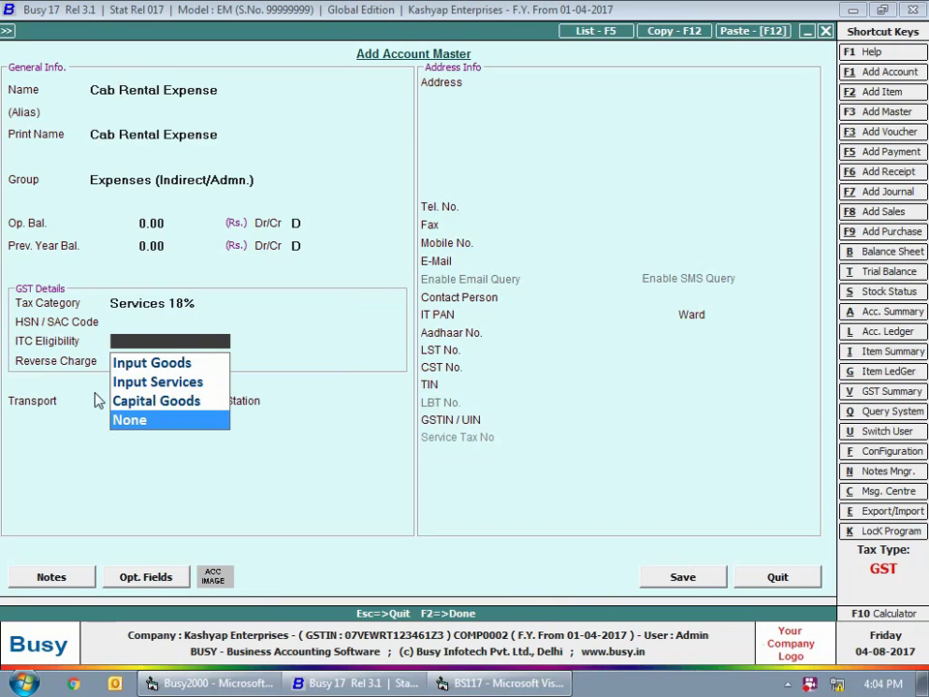
key(Return)
key(Return)
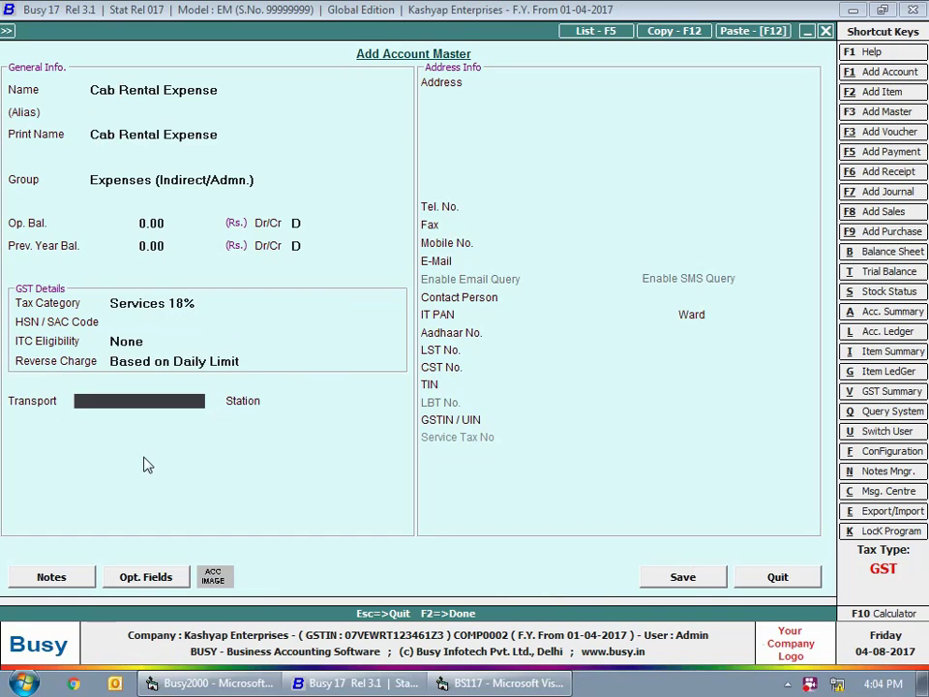
click(689, 579)
Save 'Server Hosting Space (USA)' with Services 18%, Input Services ITC and Service Import reverse charge.
text(S)
text(erver Hosting Space (USA))
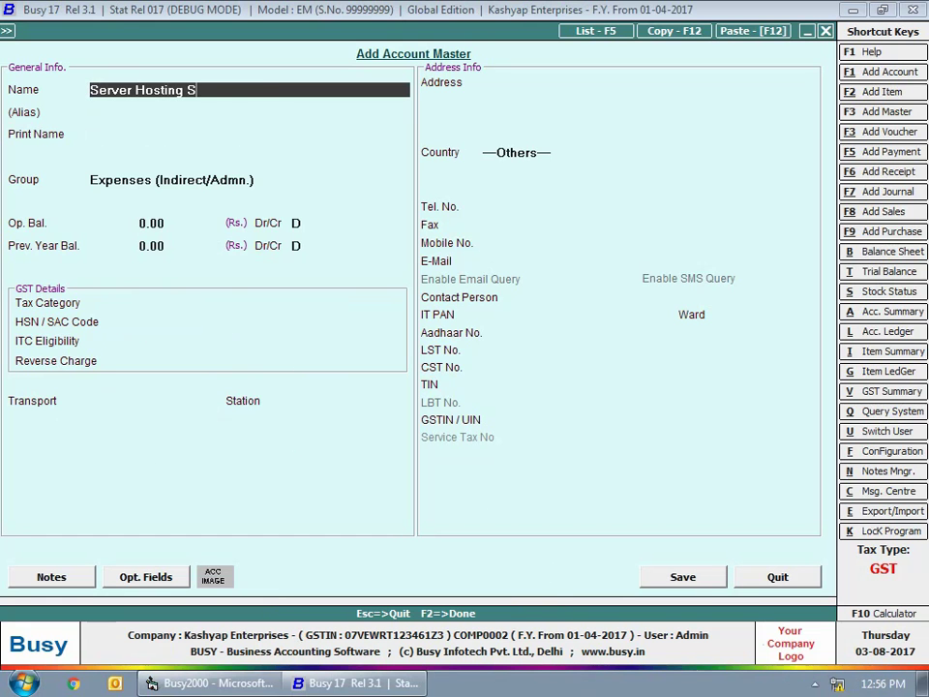
key(Return)
key(Return)
key(Return)
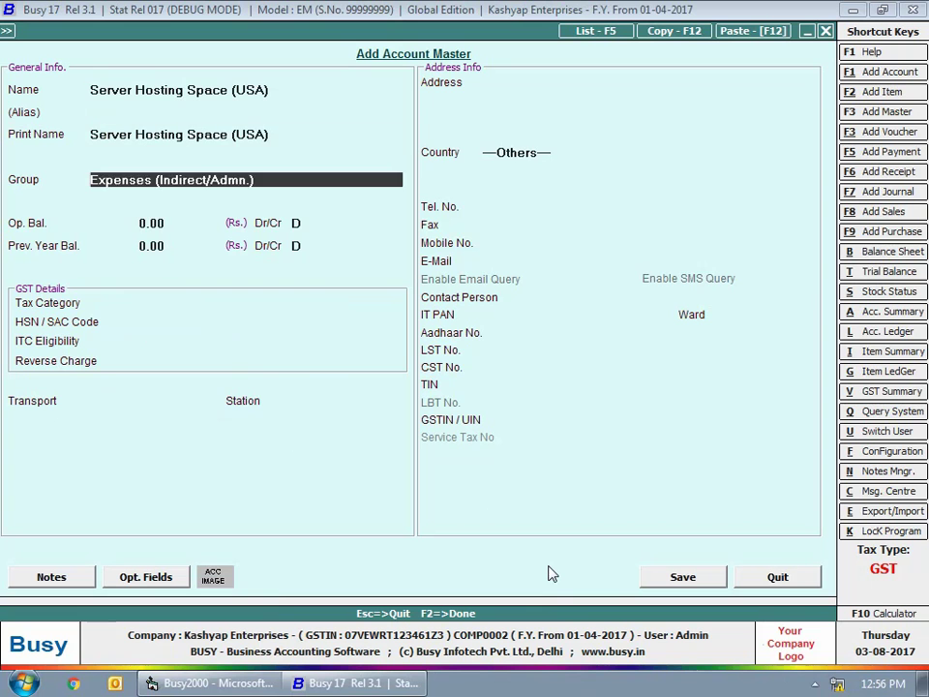
key(Return)
key(Return)
key(Return)
key(Return)
key(Return)
text(ser)
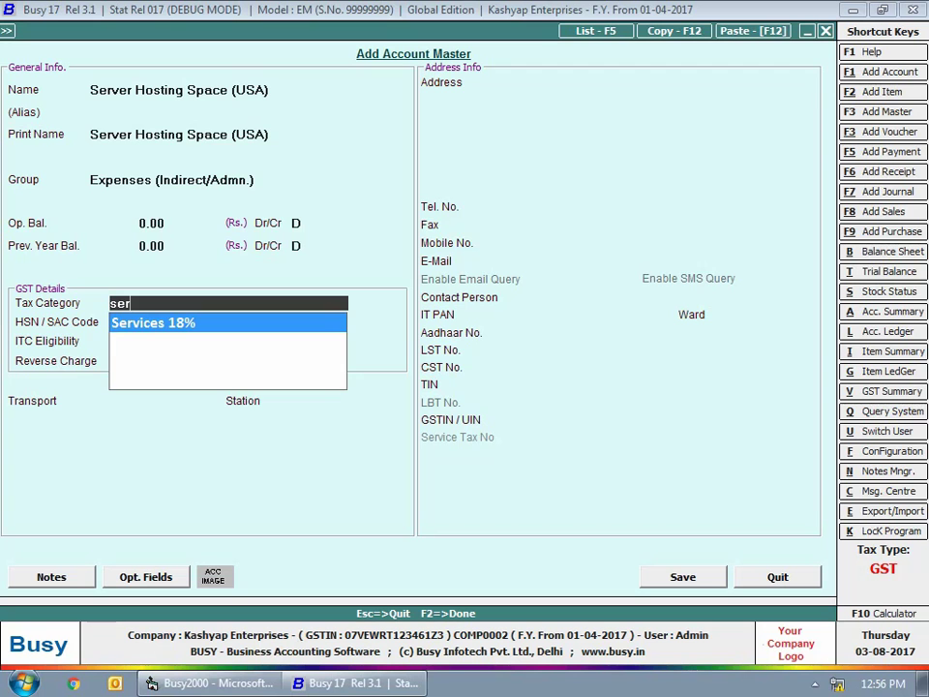
key(Return)
key(Return)
key(Down)
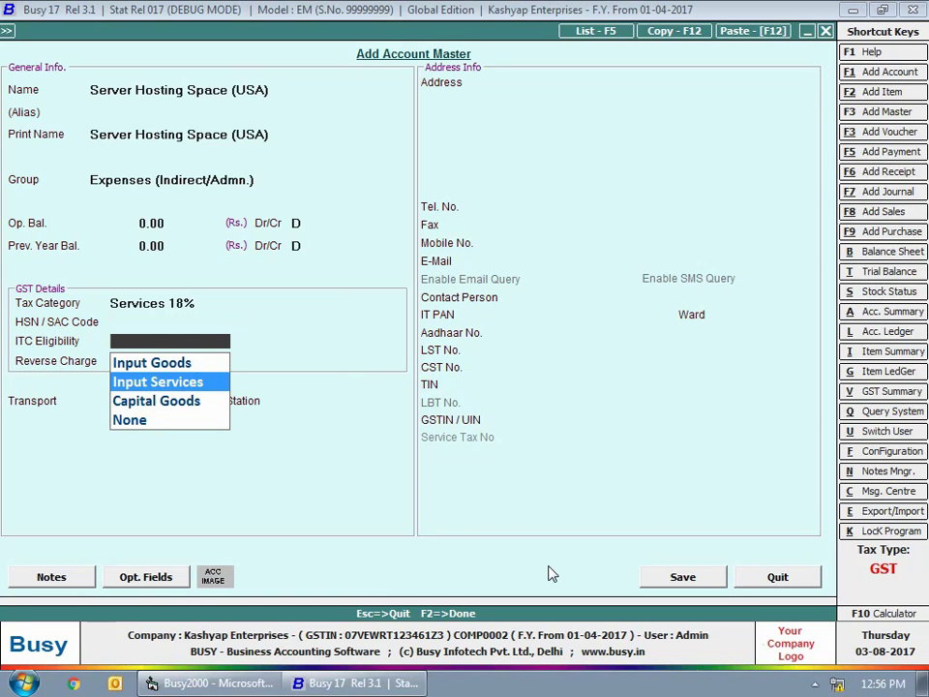
key(Return)
key(Down)
key(Down)
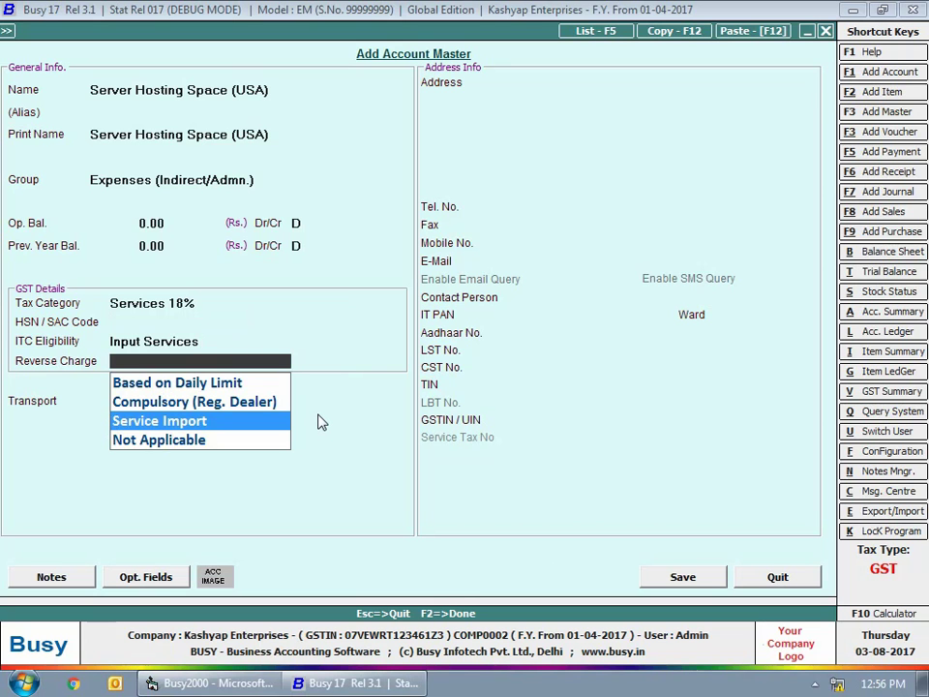
key(Return)
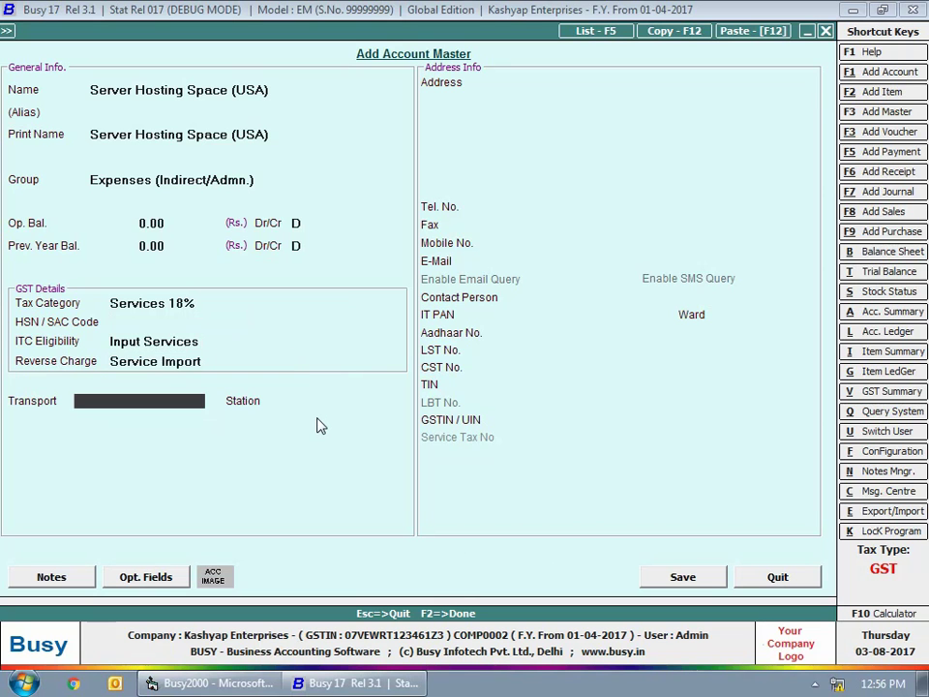
click(684, 578)
Name the account 'Transportation Charges (Regd.)' with Services 18% and HSN/SAC 440262.
text(Transpor)
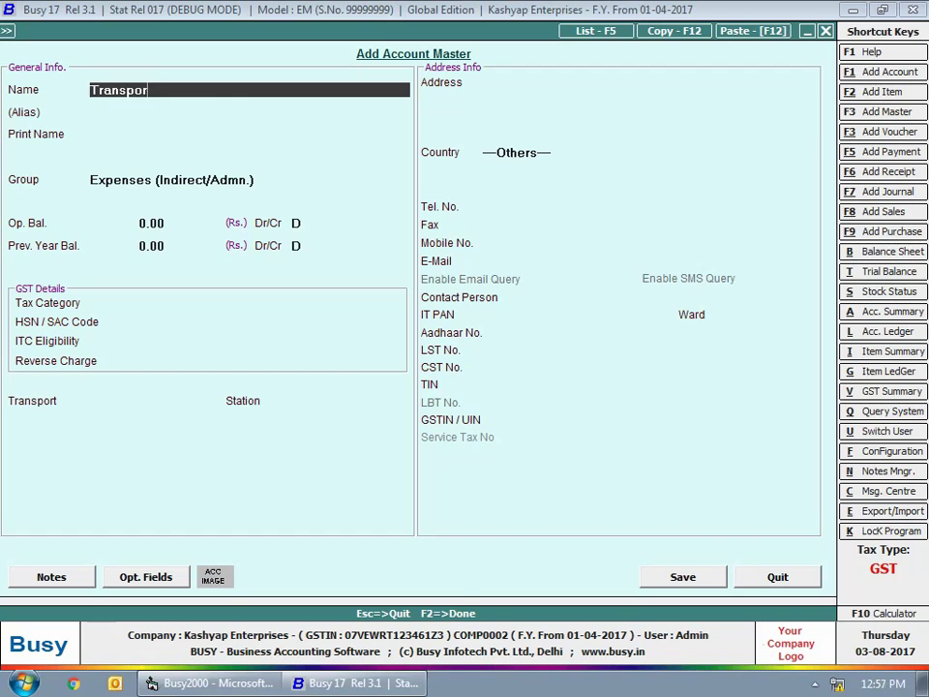
text(tation Charges ()
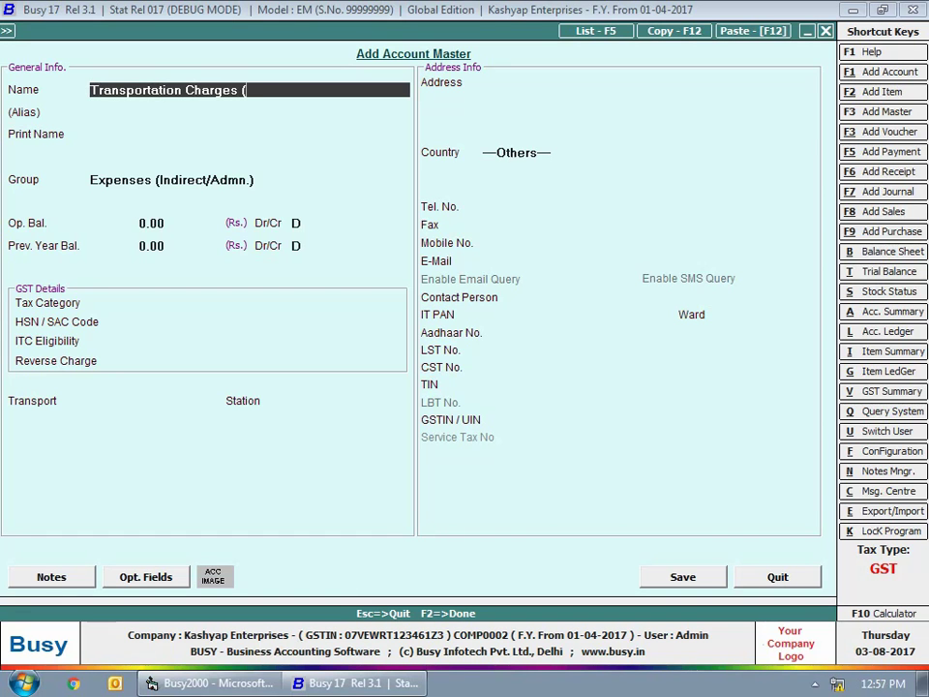
text(Regd.))
key(Return)
key(Return)
key(Return)
key(Return)
key(Return)
key(Return)
text(ser)
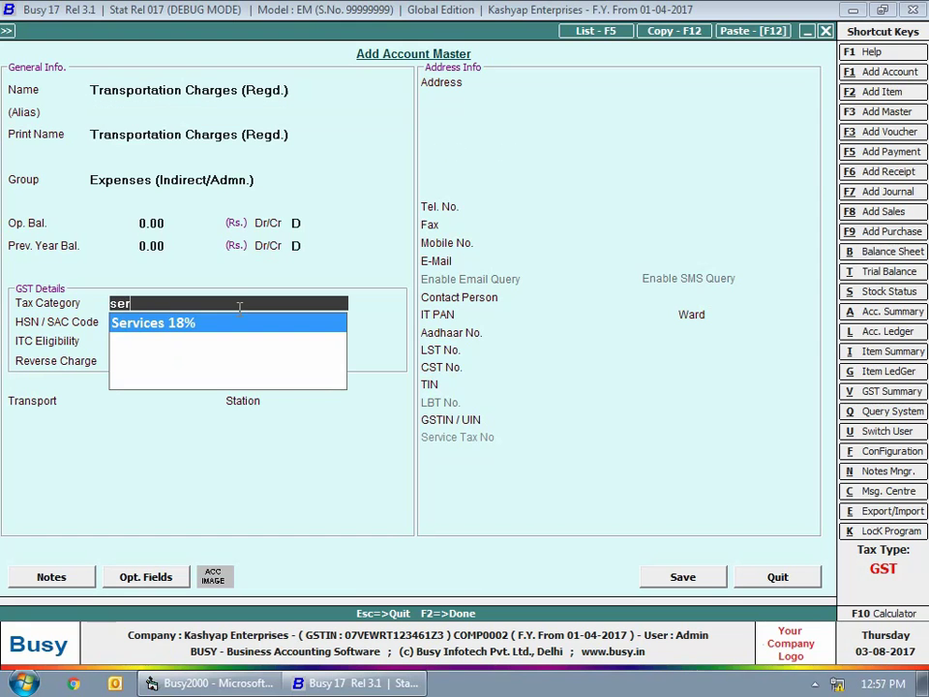
key(Return)
text(440262)
key(Return)
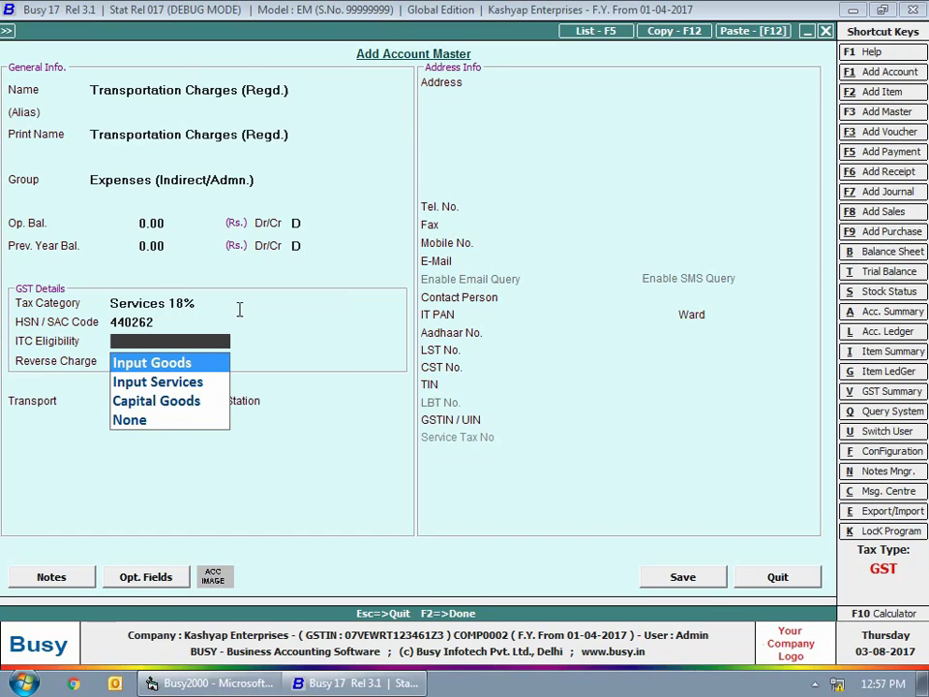
Set Input Services ITC and Compulsory (Reg. Dealer) reverse charge, then save.
key(Down)
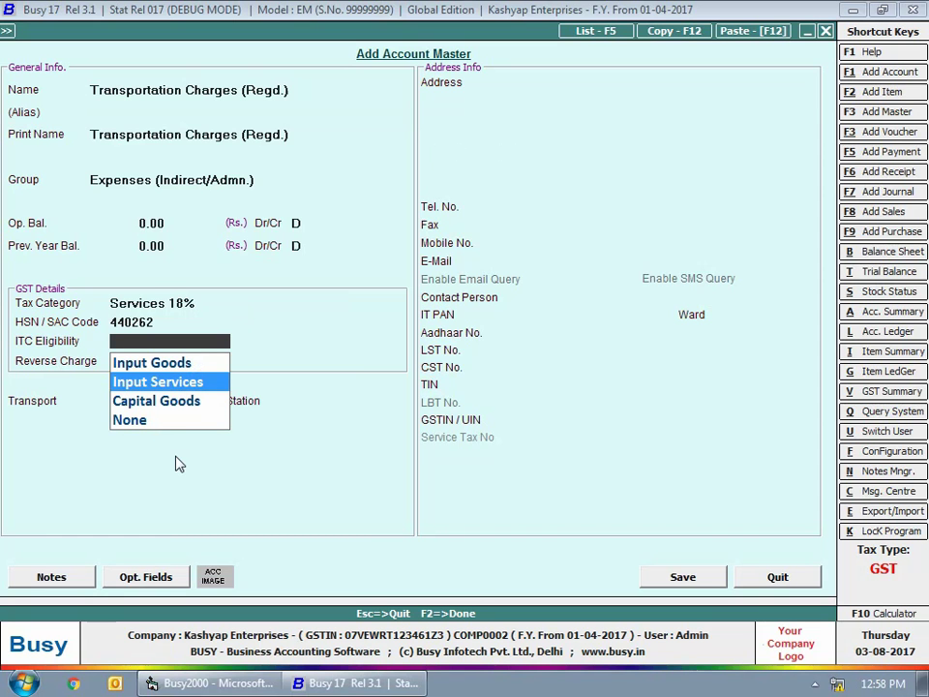
key(Return)
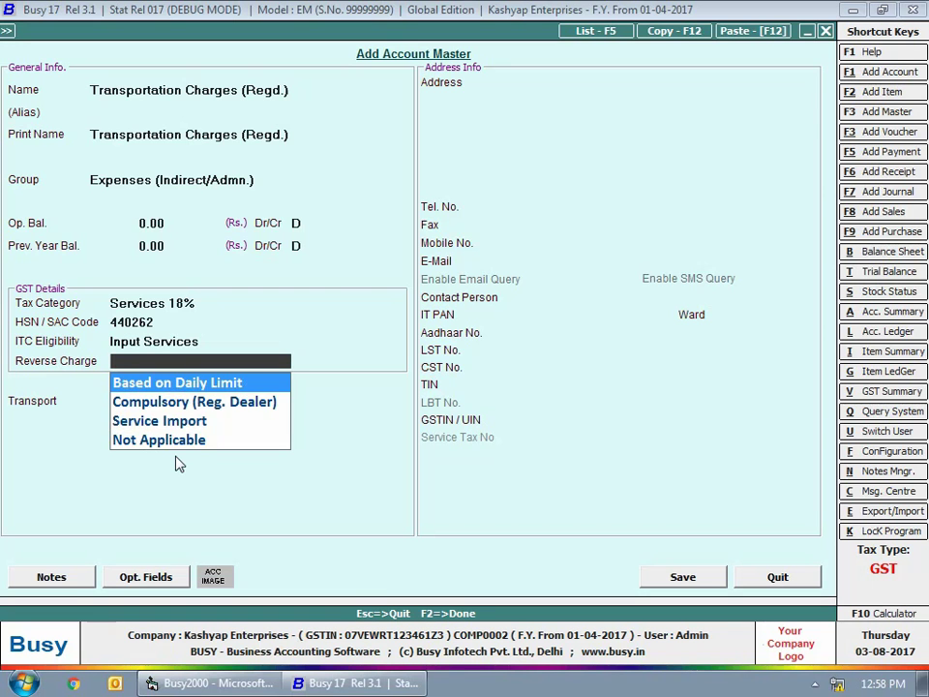
key(Down)
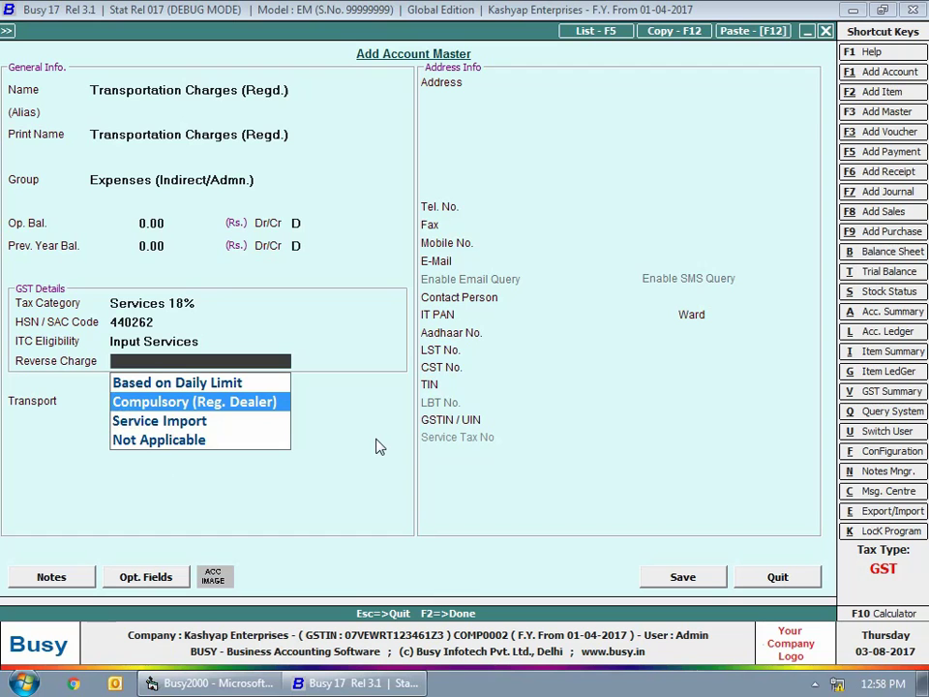
click(699, 578)
Create expense account 'Tranportation Charges (Un. Regd.)' with tax category Services 18%.
text(Tranportat)
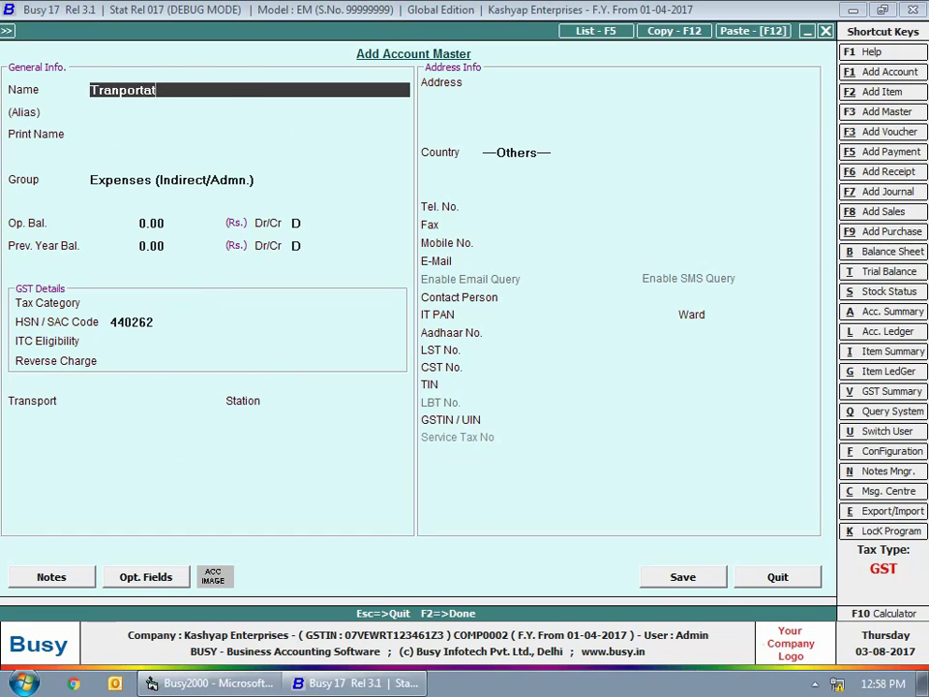
text(ion Charges (Un. Regd.))
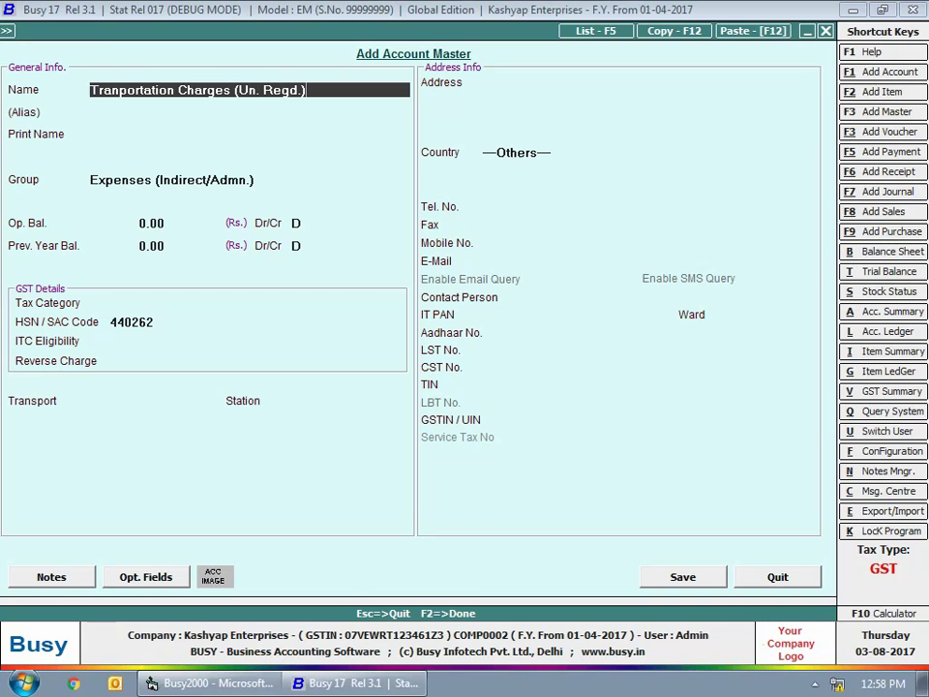
key(Return)
key(Return)
key(Return)
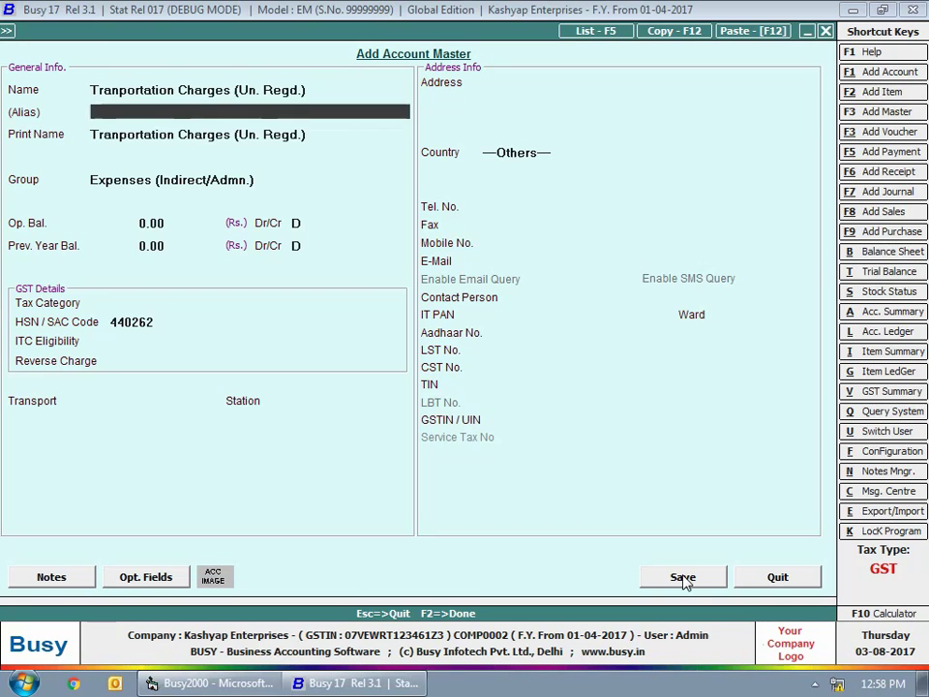
key(Return)
text(ser)
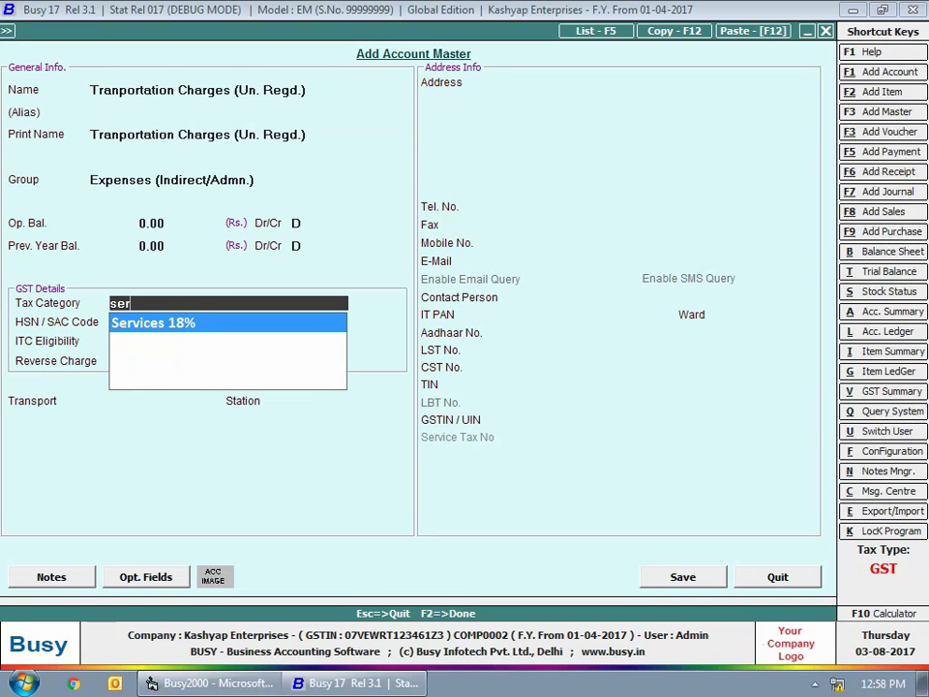
key(Return)
key(Return)
Set ITC eligibility to Input Services and reverse charge to Based on Daily Limit, then save.
key(Down)
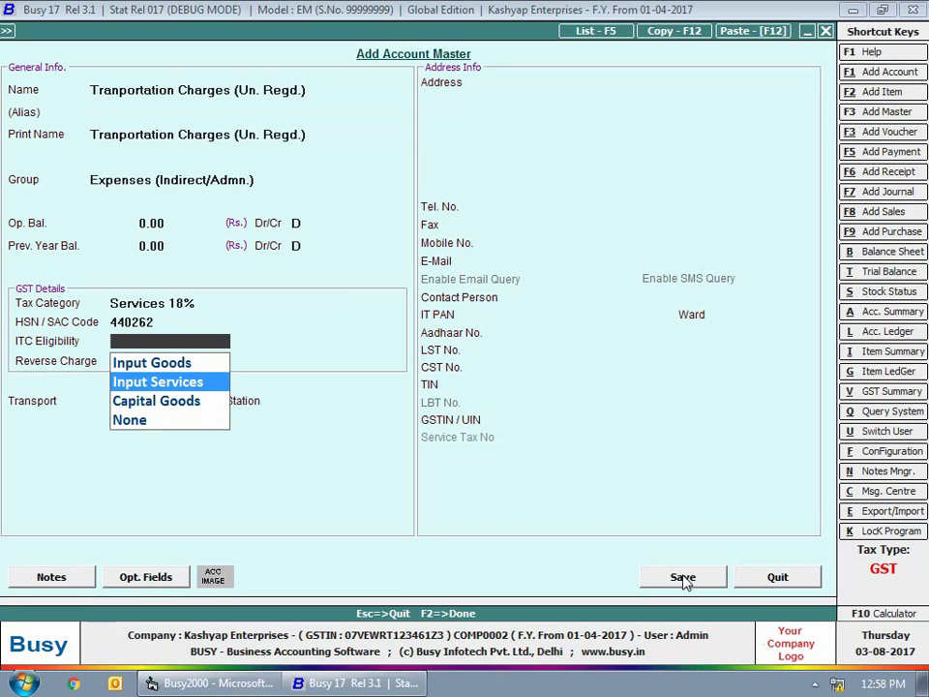
key(Return)
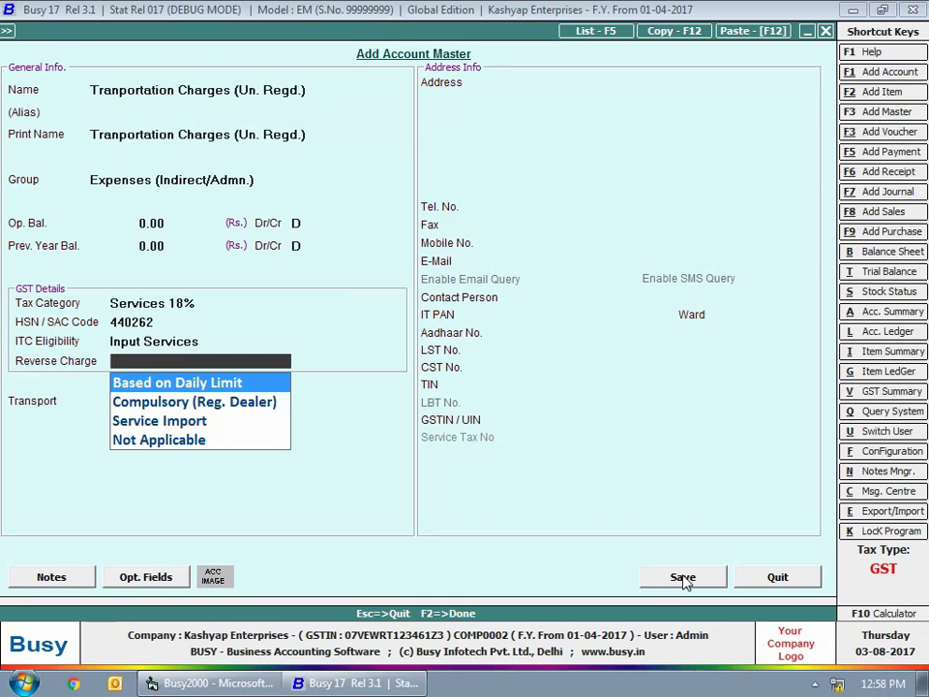
key(Down)
key(Down)
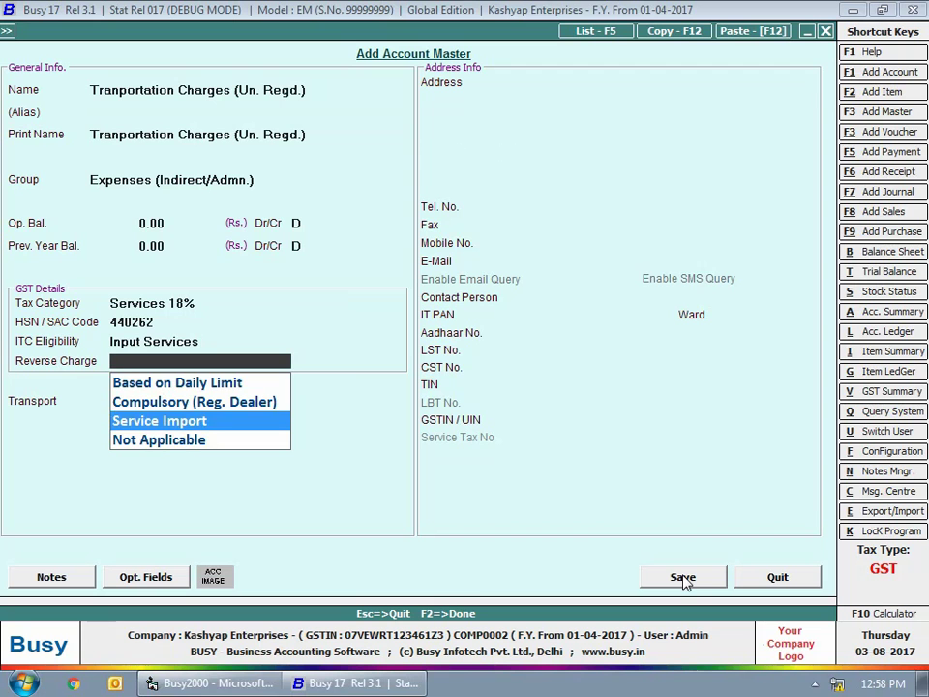
key(Up)
key(Up)
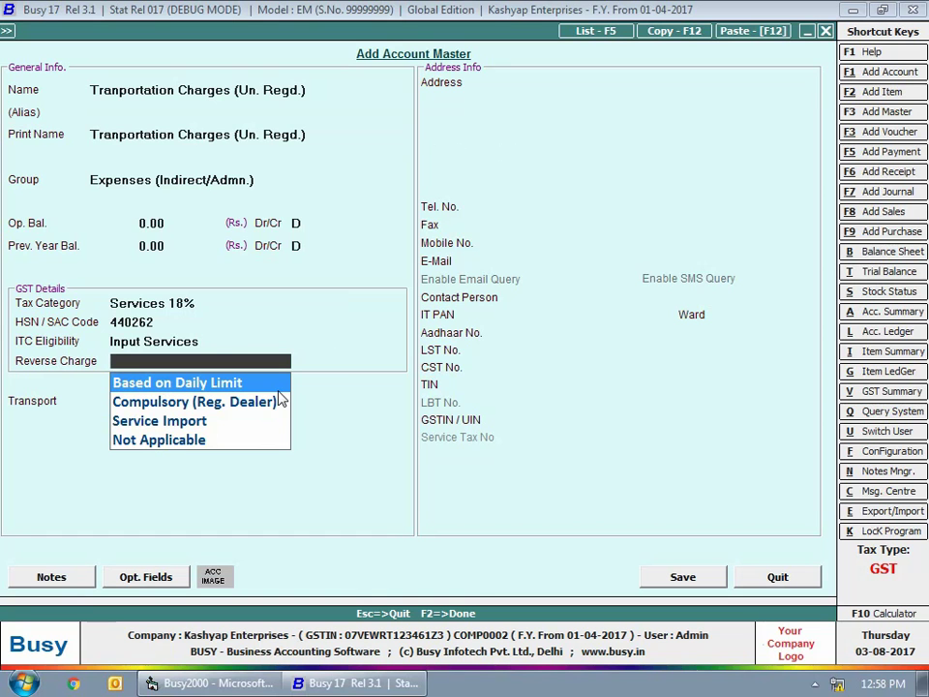
key(Return)
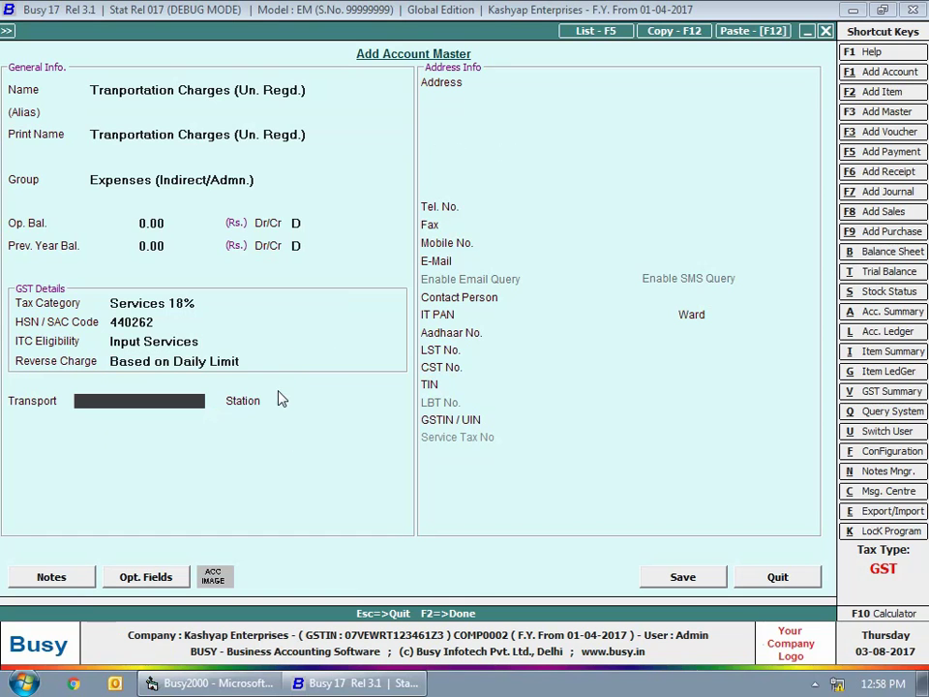
click(683, 578)
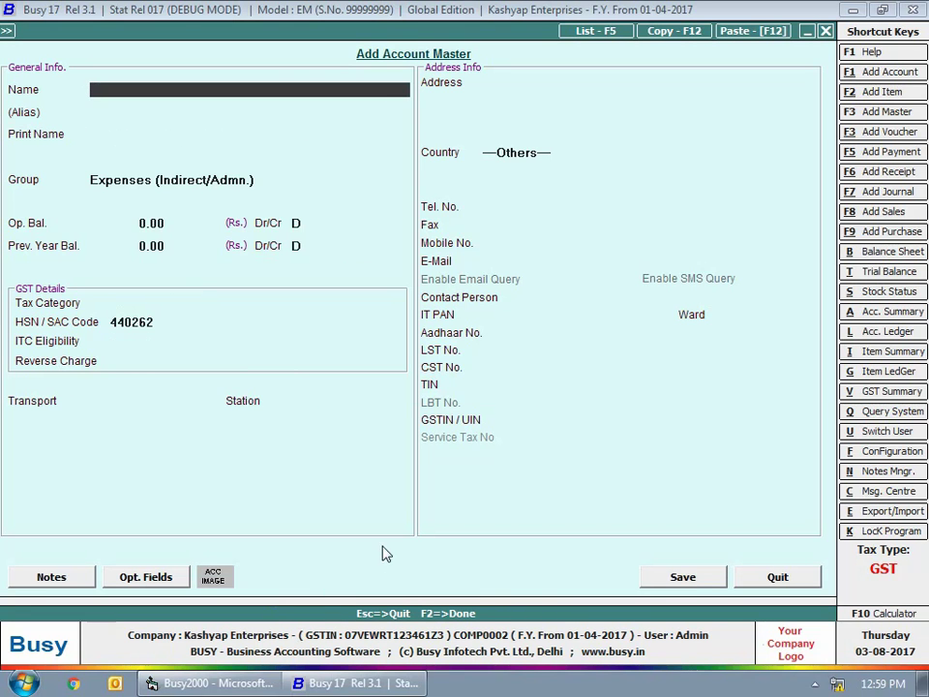
key(Escape)
Quit the account form and add a new Payment voucher in the GST series.
key(Return)
key(Escape)
key(Escape)
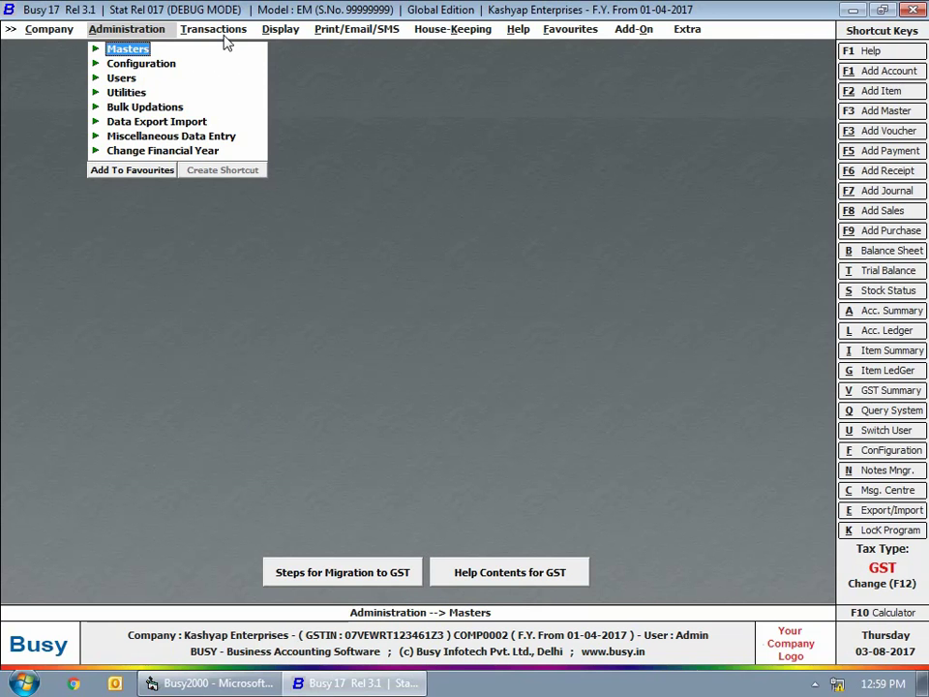
click(224, 37)
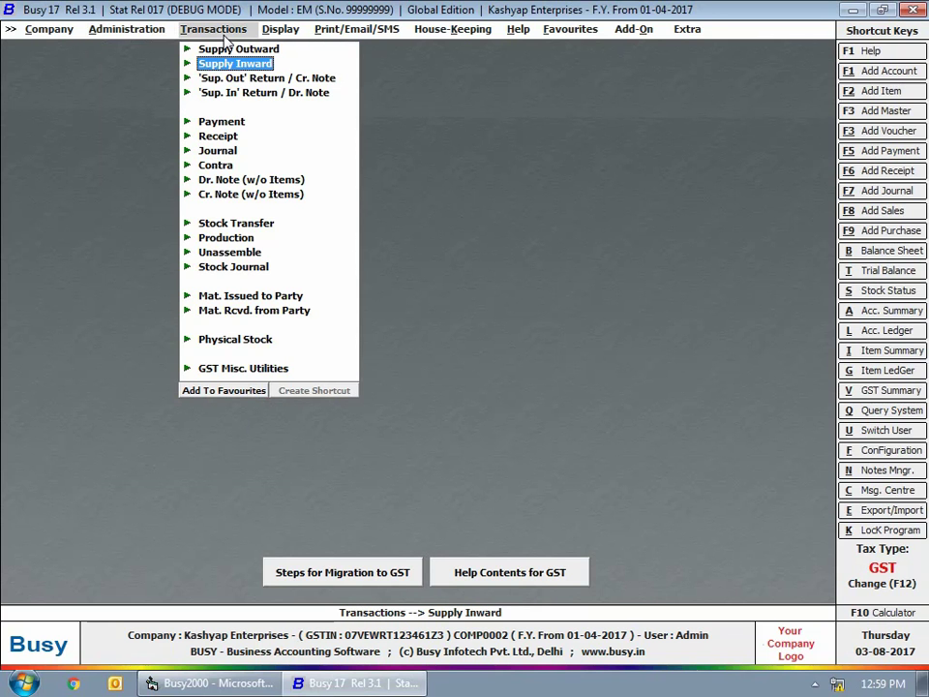
click(222, 122)
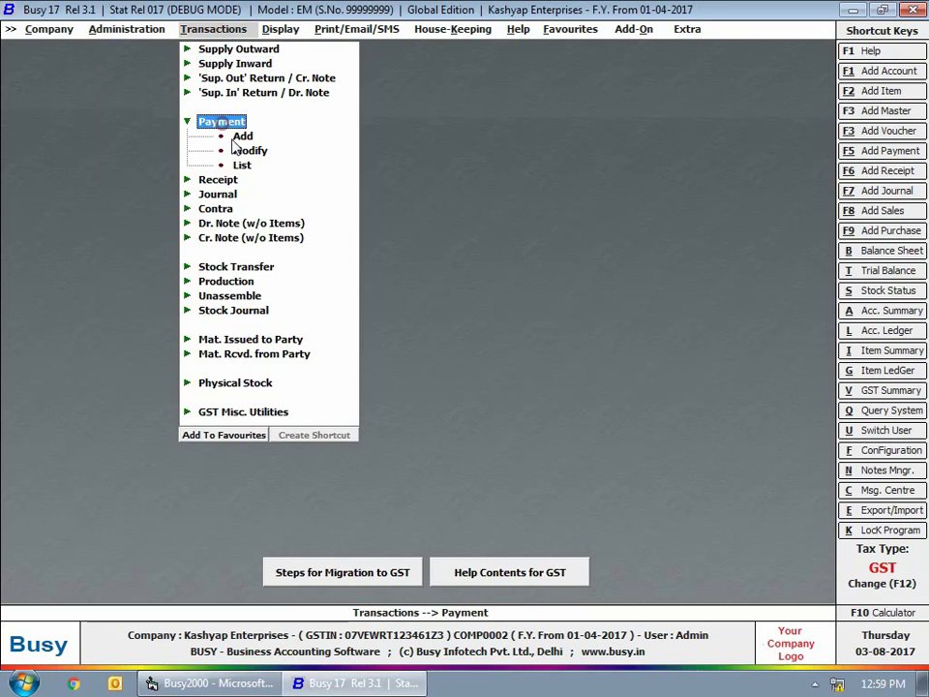
click(241, 139)
key(Return)
Date the payment voucher 01-07-2017 with GST nature UnReg/RCM Expense.
text(1-07)
key(Return)
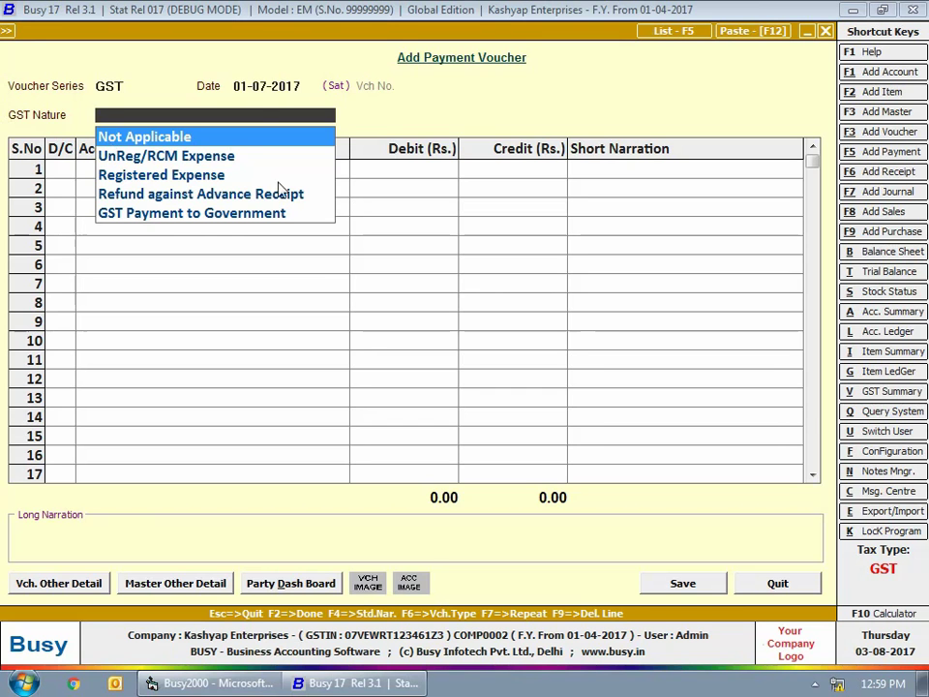
key(Down)
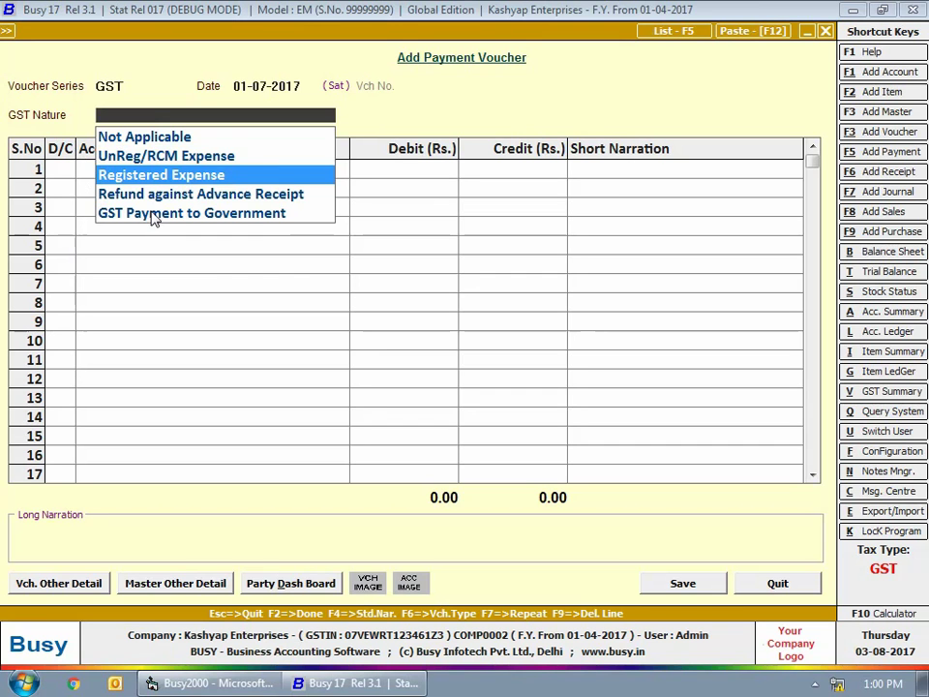
key(Down)
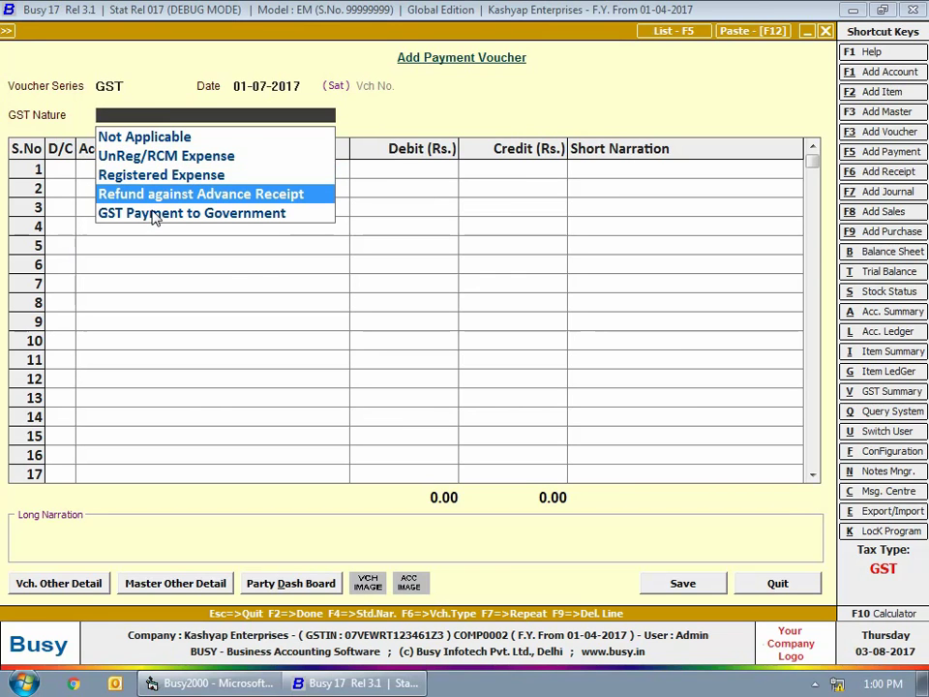
key(Down)
key(Up)
key(Up)
key(Up)
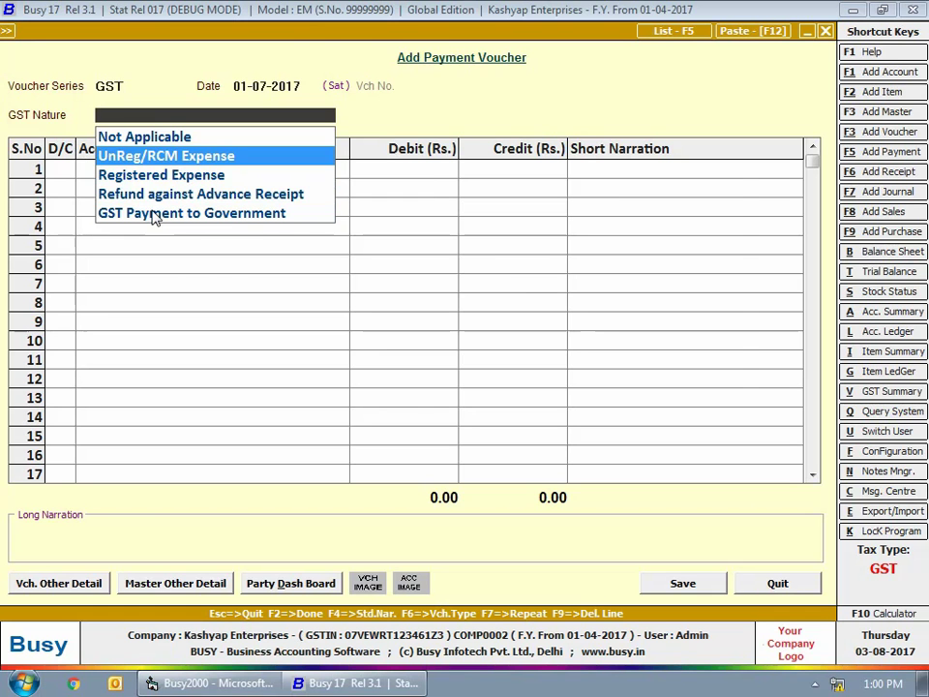
key(Return)
Debit Office Stationery @ 12% with 1,500.
key(Return)
text(Office)
key(Down)
key(Down)
key(Down)
key(Down)
key(Return)
text(1500)
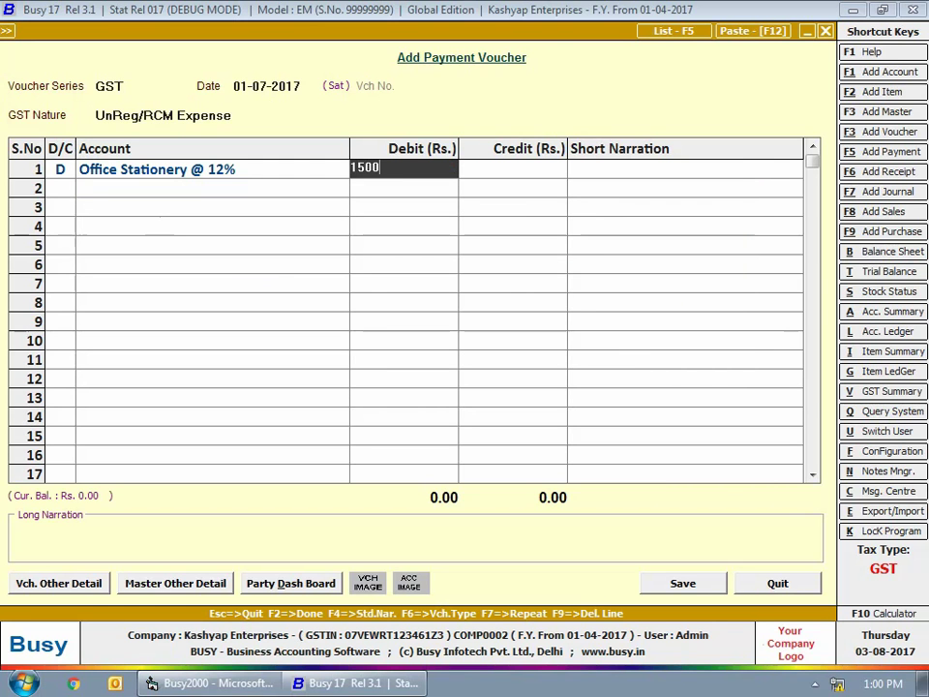
key(Return)
key(Return)
key(d)
key(Return)
Debit Office Stationery @ 18% with 2,000, credit Cash 3,500, and save.
text(Of)
key(Down)
key(Down)
key(Down)
key(Down)
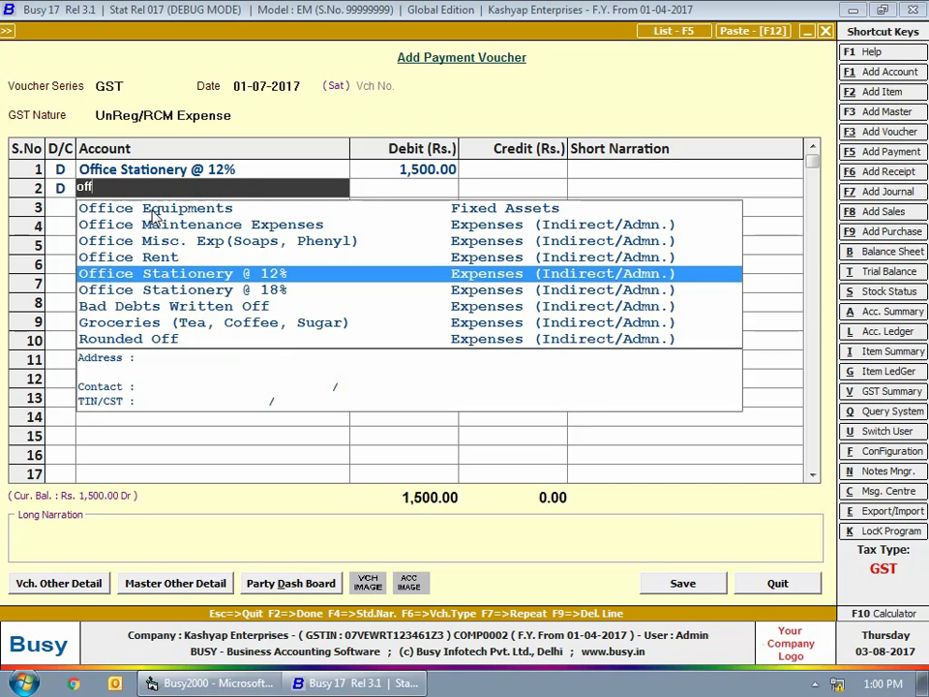
key(Down)
key(Return)
text(2,000)
key(Return)
key(Return)
key(Return)
key(Return)
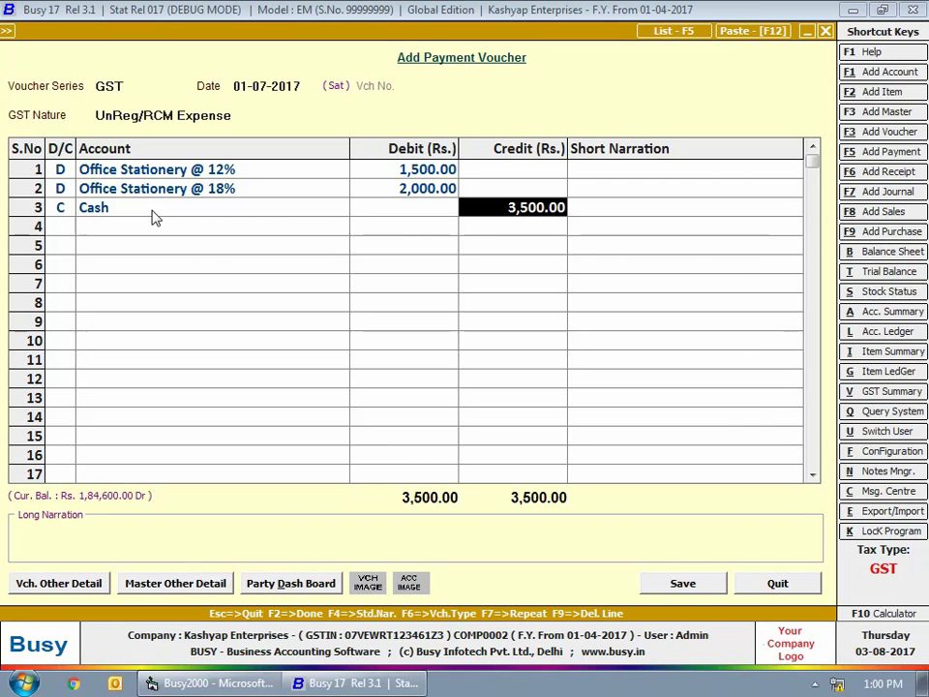
key(Return)
key(Return)
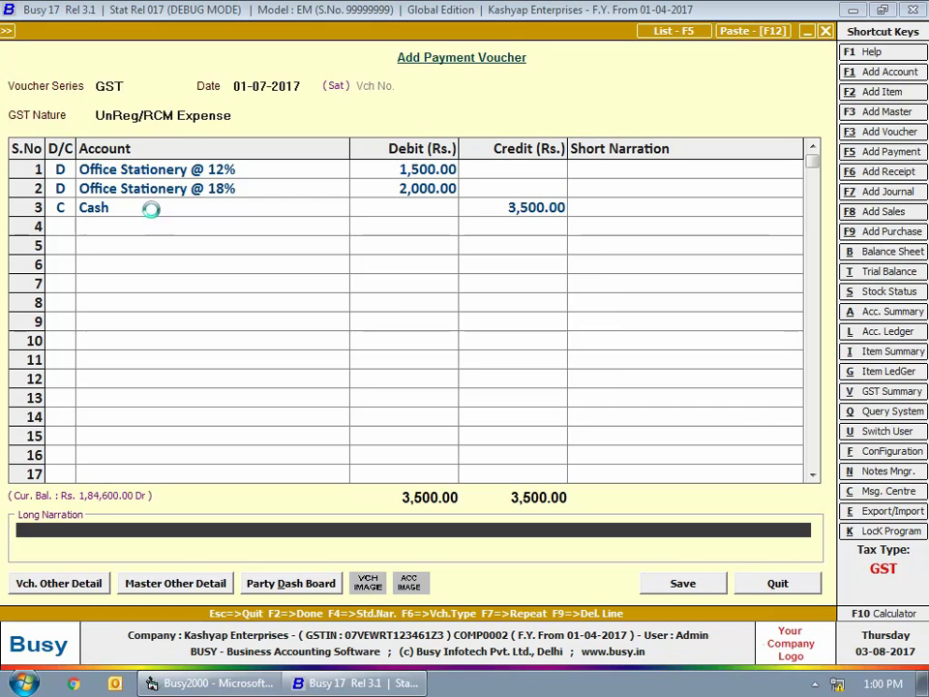
key(Return)
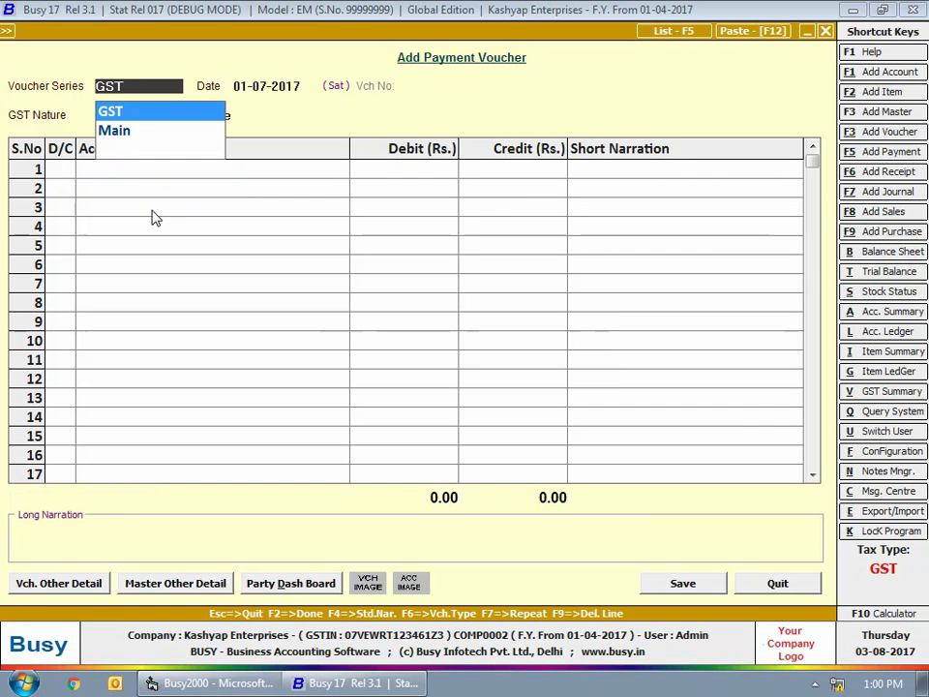
Debit Groceries (Tea, Coffee, Sugar) 2,000 against Cash as UnReg/RCM Expense and save.
key(Return)
key(Return)
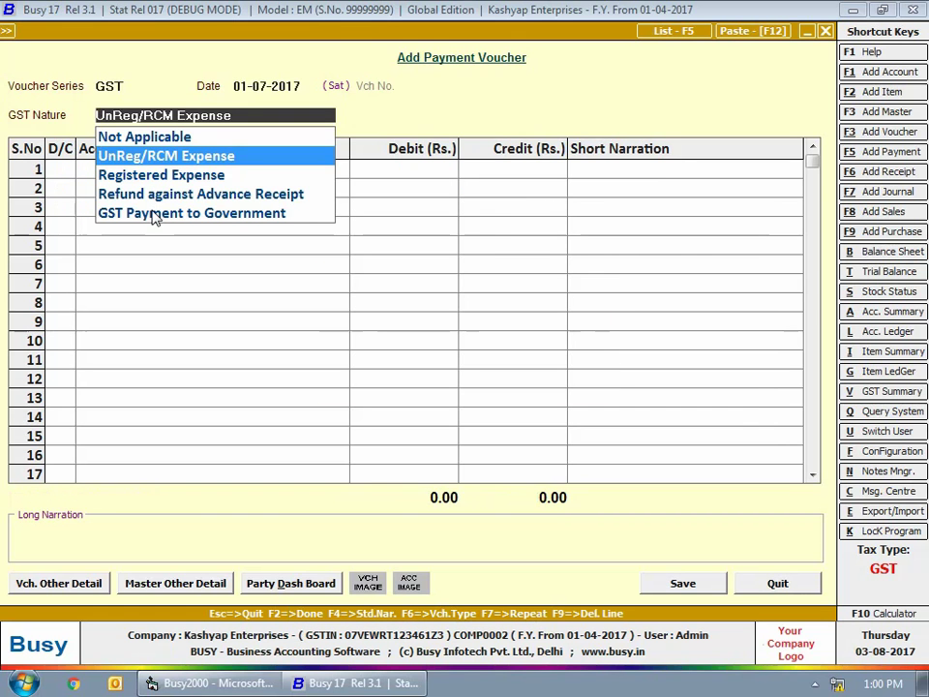
key(Return)
key(Return)
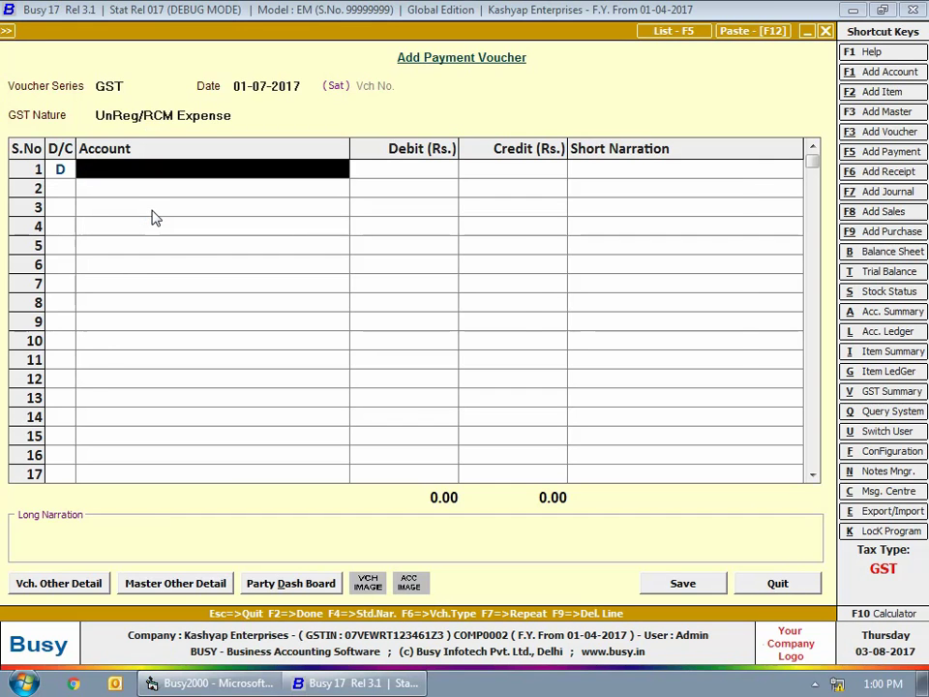
text(gr)
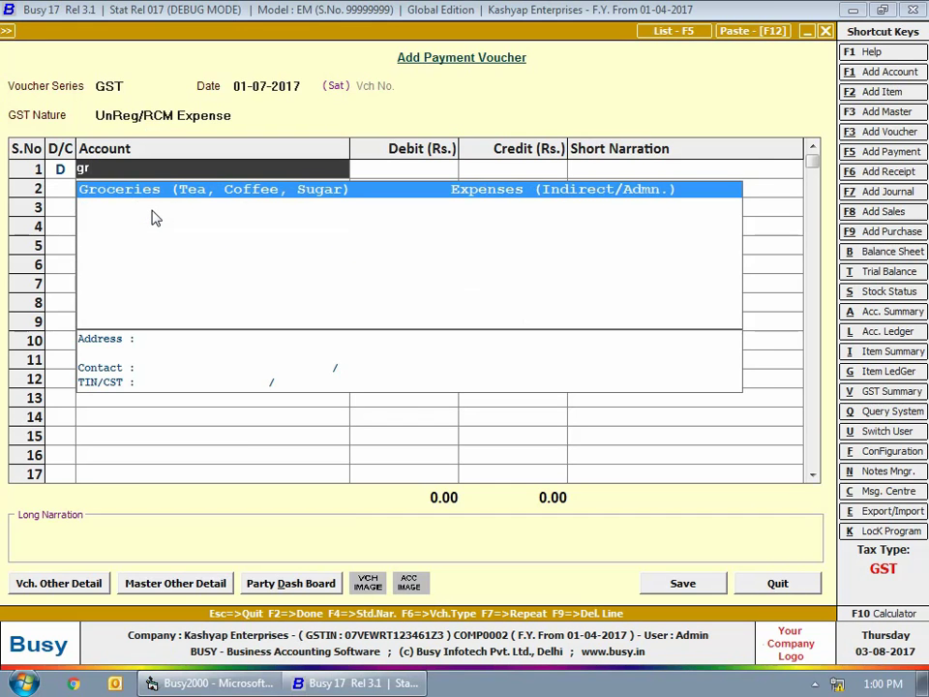
key(Return)
text(2000)
key(Return)
key(Return)
key(Return)
key(Return)
key(Return)
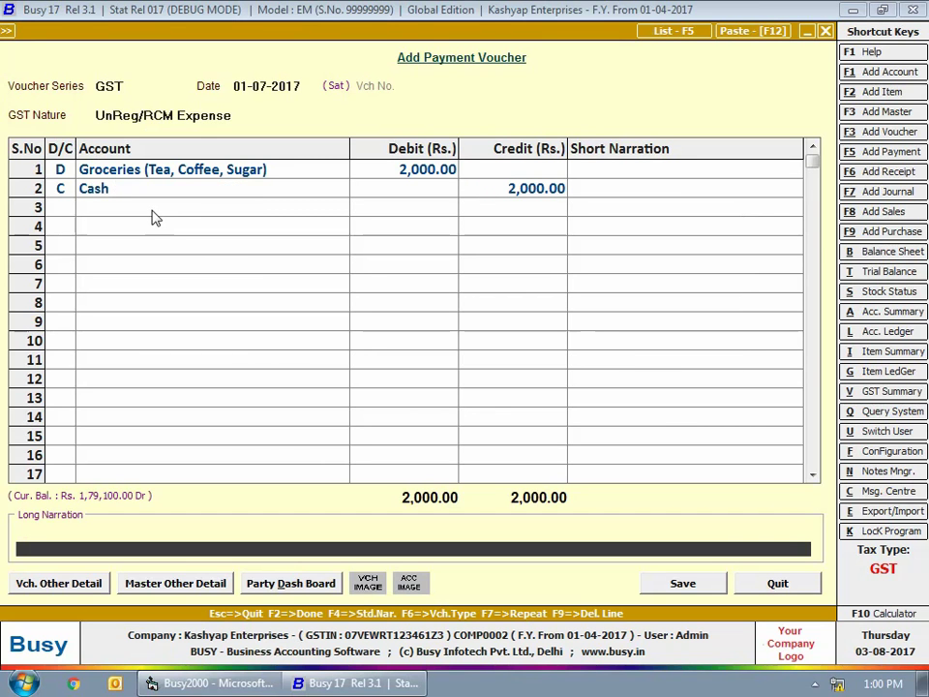
key(Return)
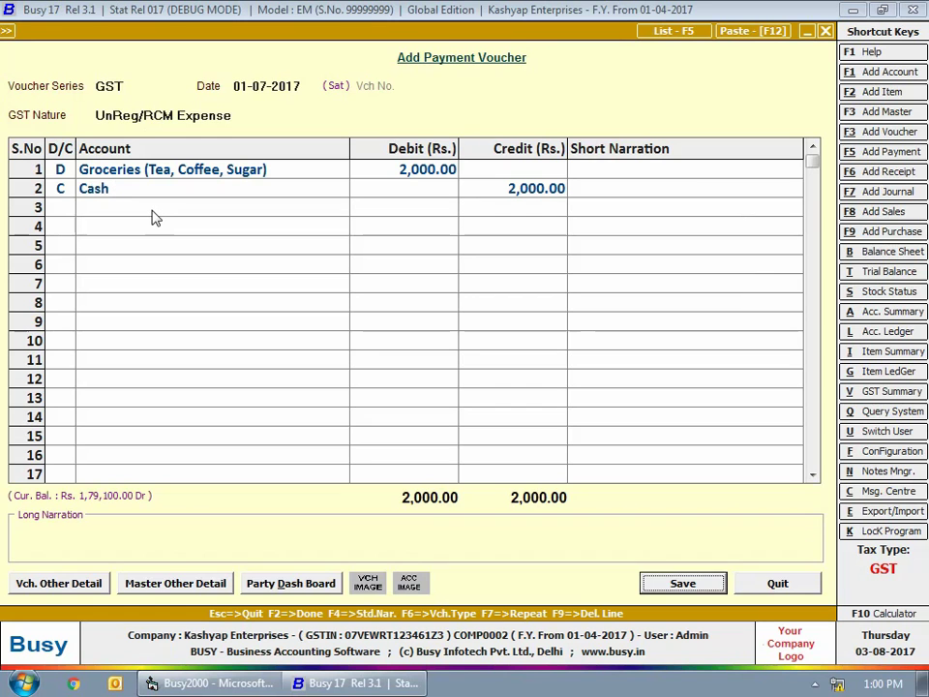
key(Return)
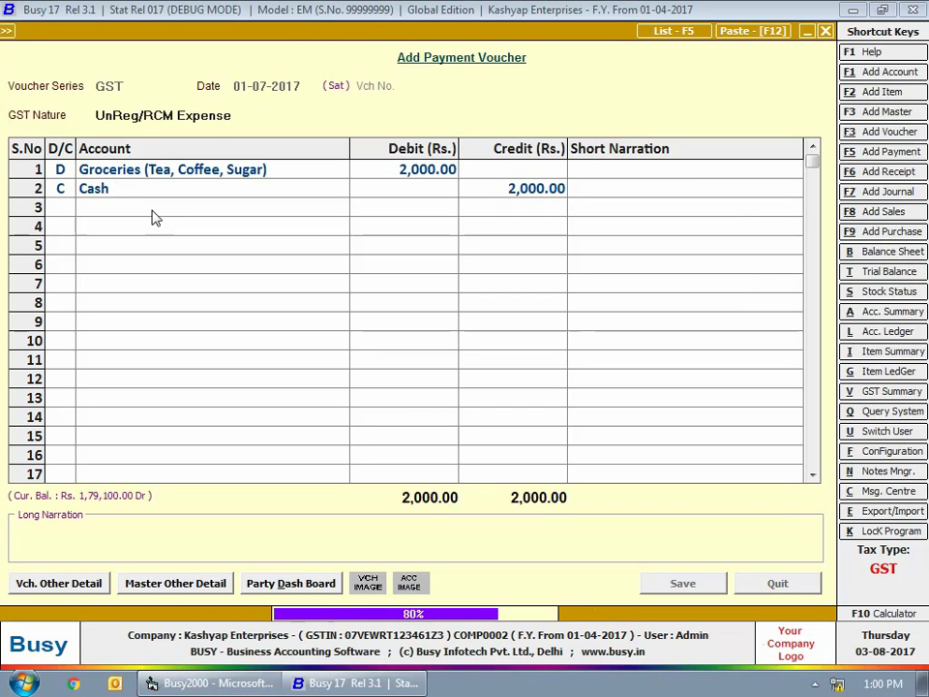
Debit Food & Beverages 800 against Cash as an UnReg/RCM Expense voucher and save.
key(Return)
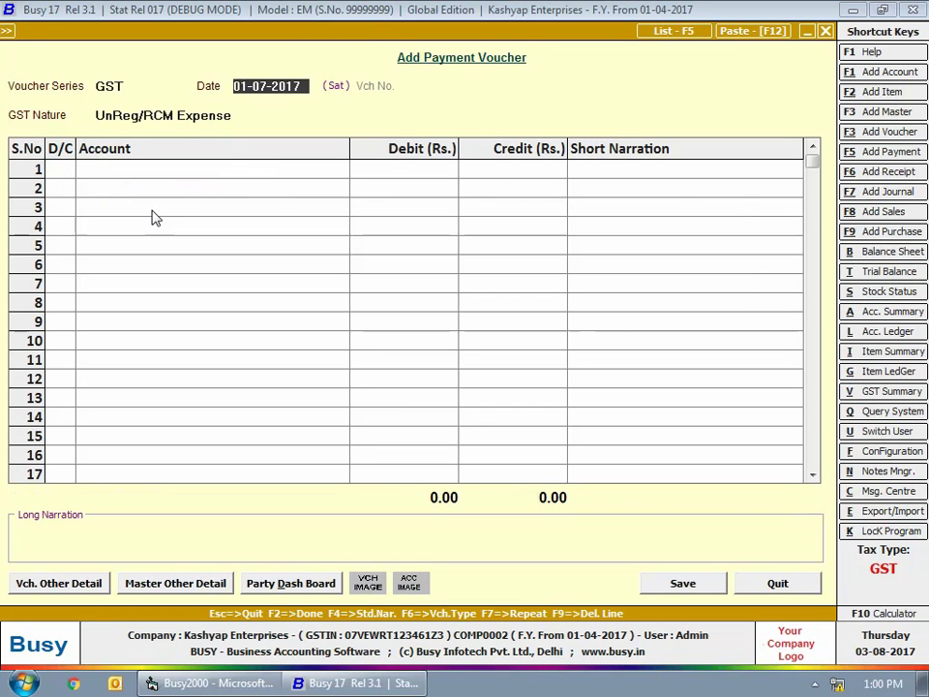
key(Return)
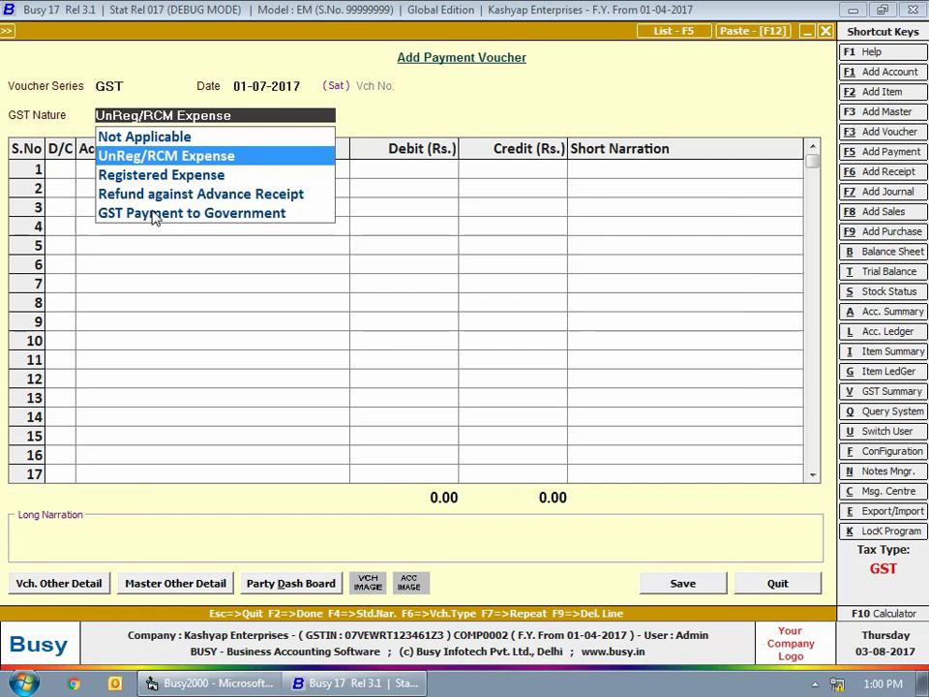
key(Return)
text(food)
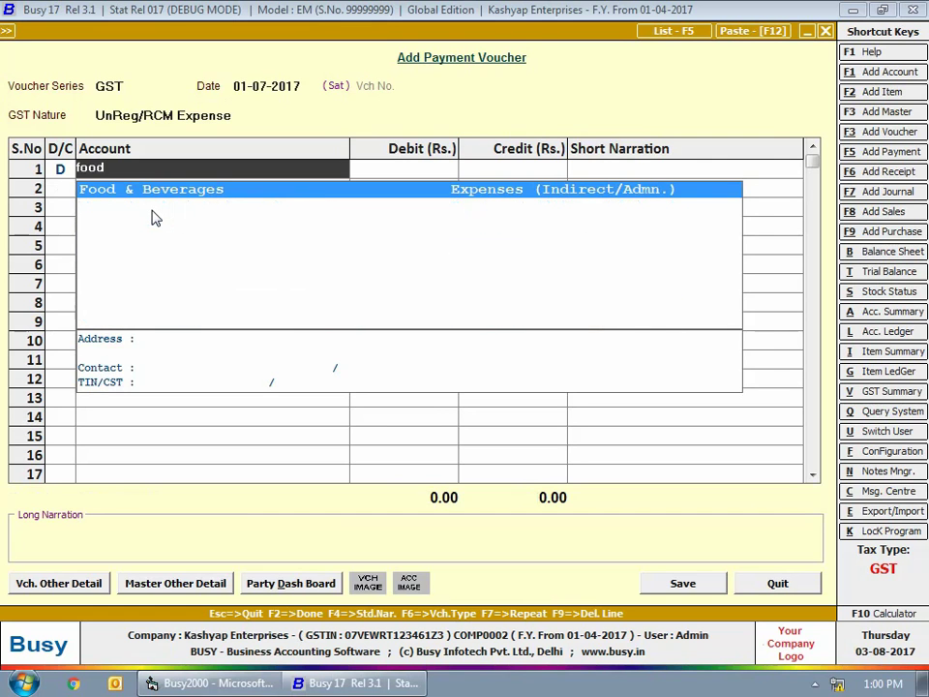
key(Return)
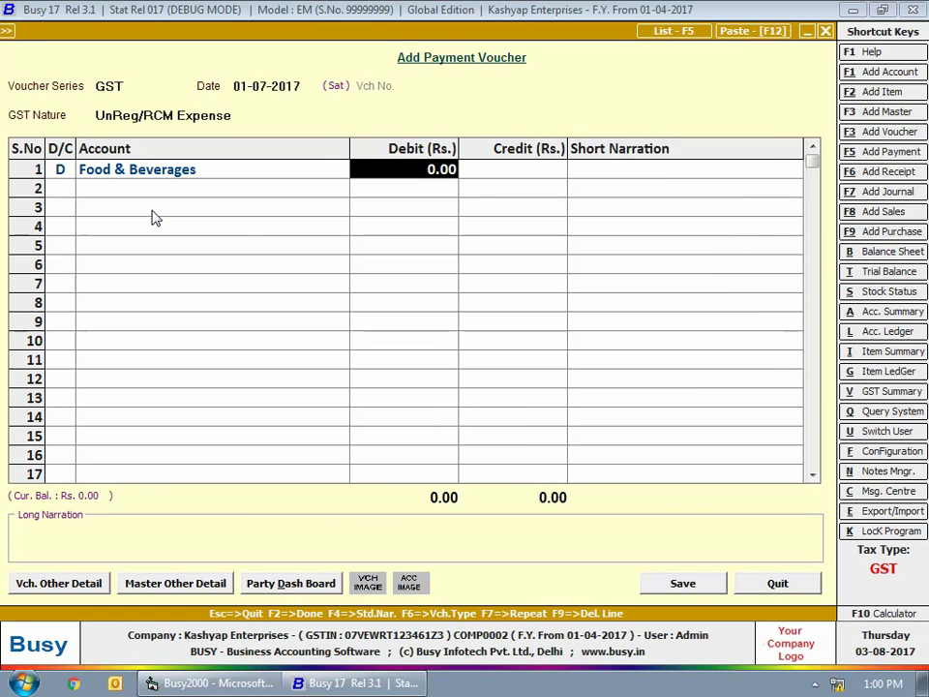
text(800)
key(Return)
key(Return)
key(Return)
key(Return)
key(Return)
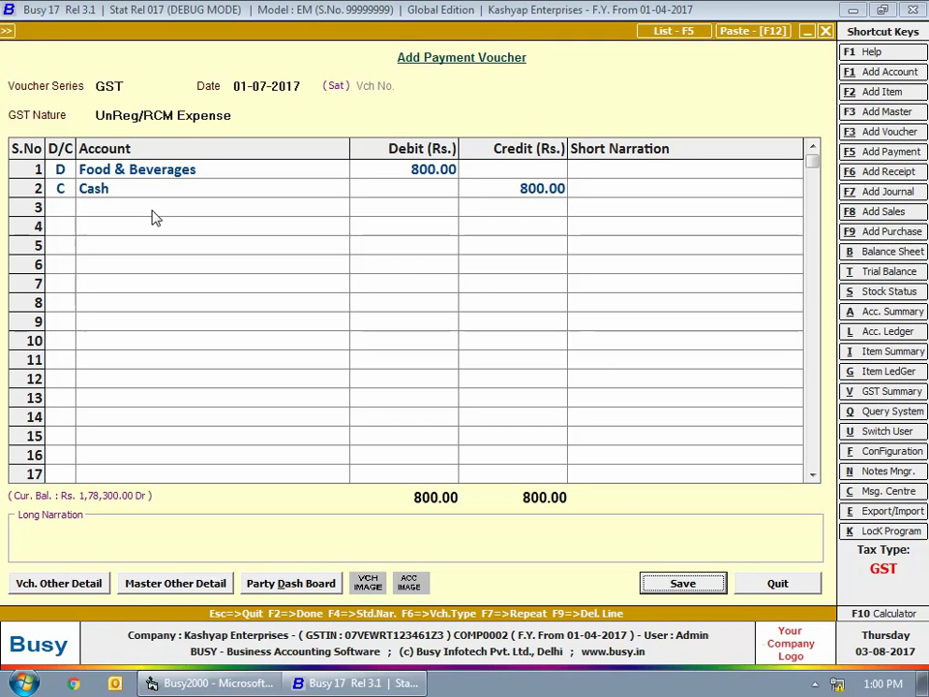
key(Return)
key(Return)
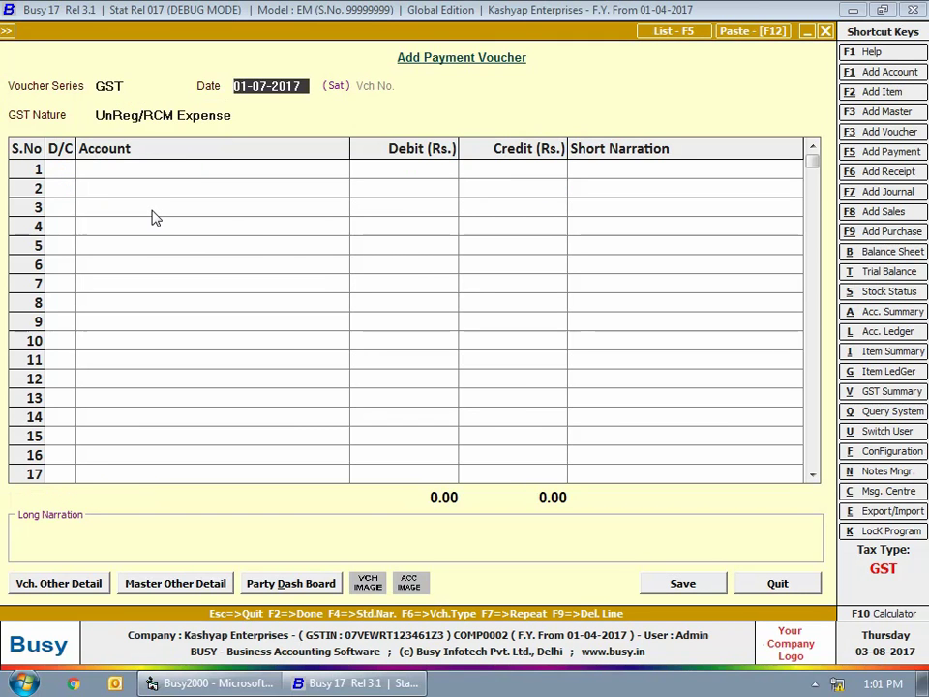
Date a voucher 02-07-2017, GST nature Not Applicable, debiting Food & Beverages 5,500 against Cash.
text(2-7)
key(Return)
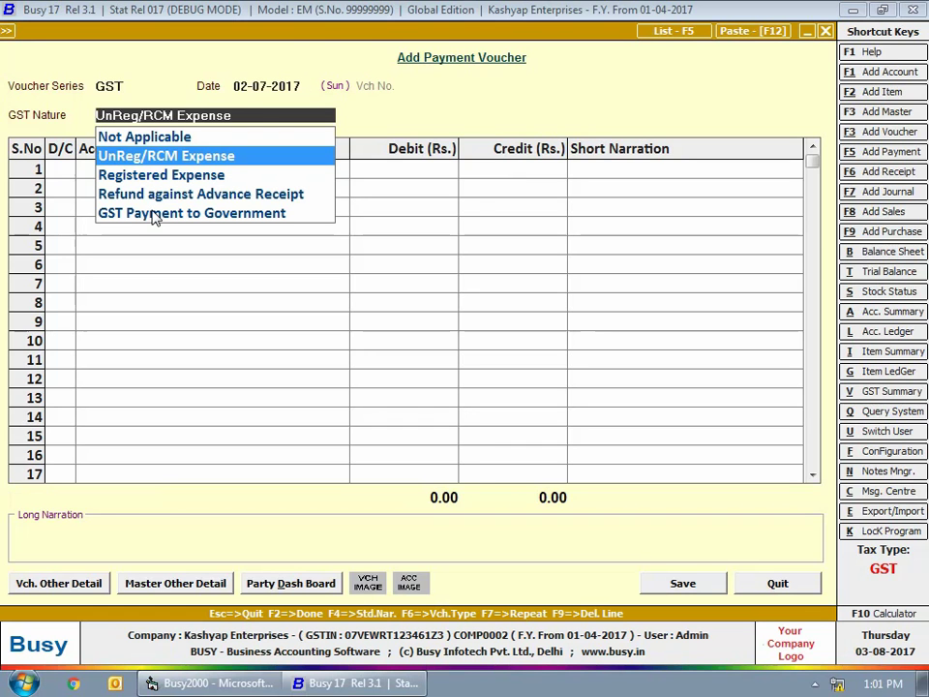
key(Up)
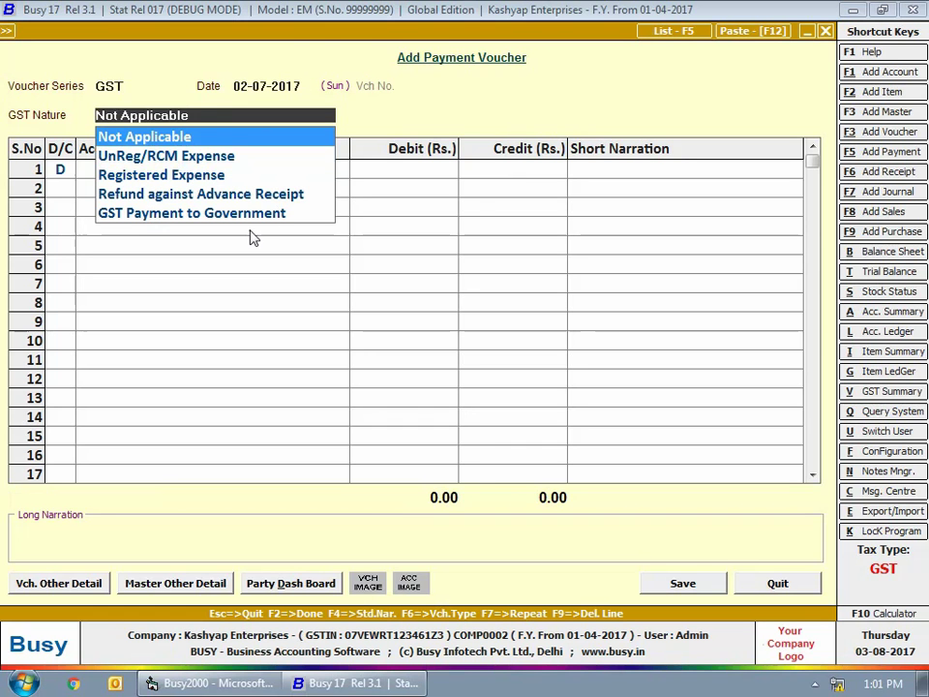
key(Return)
text(Fo)
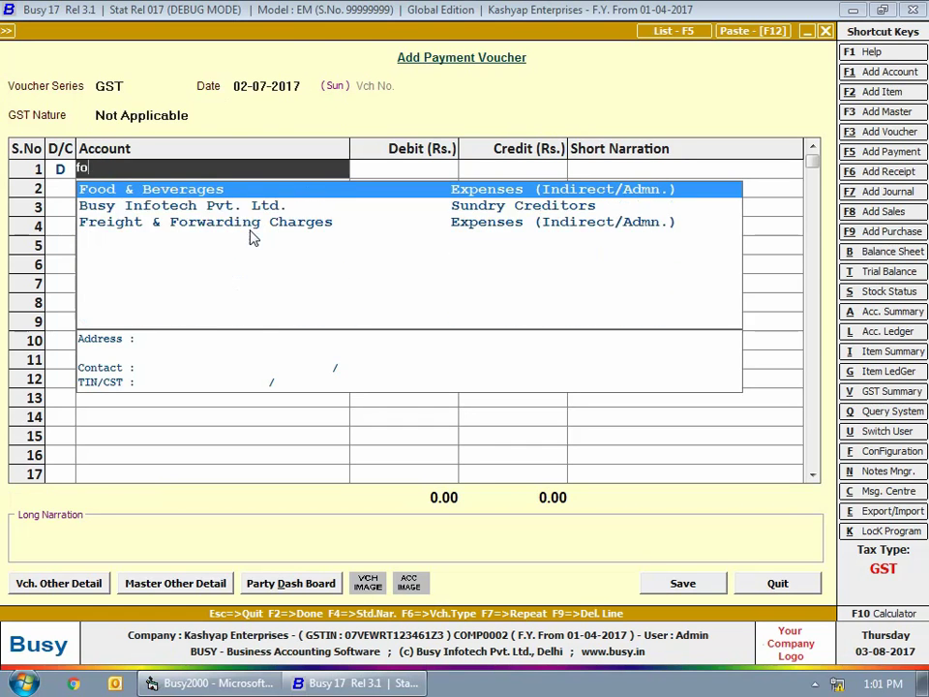
key(Return)
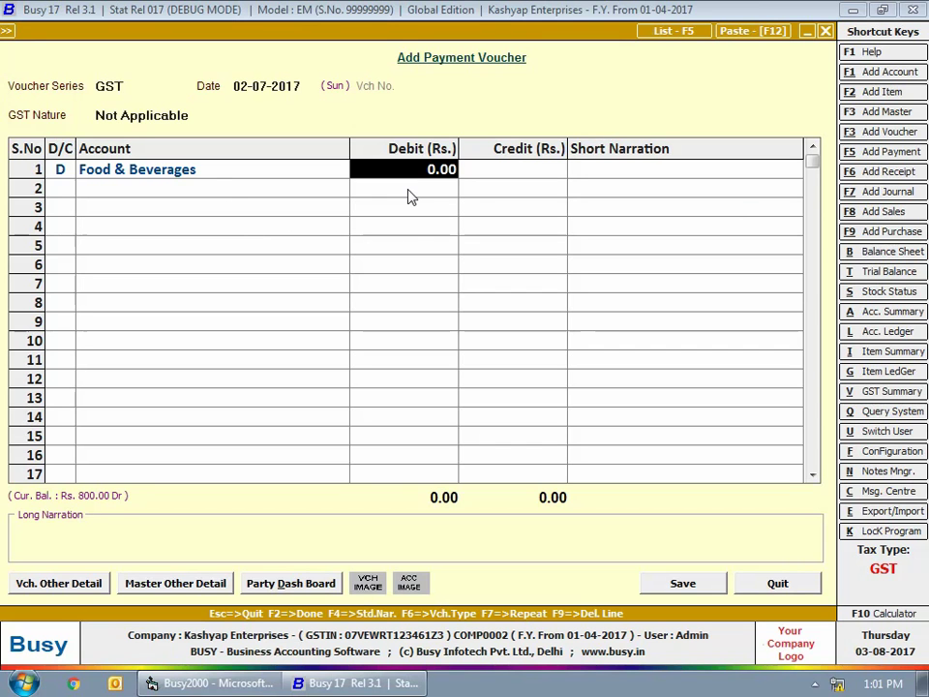
text(5,500)
key(Return)
key(Return)
key(Return)
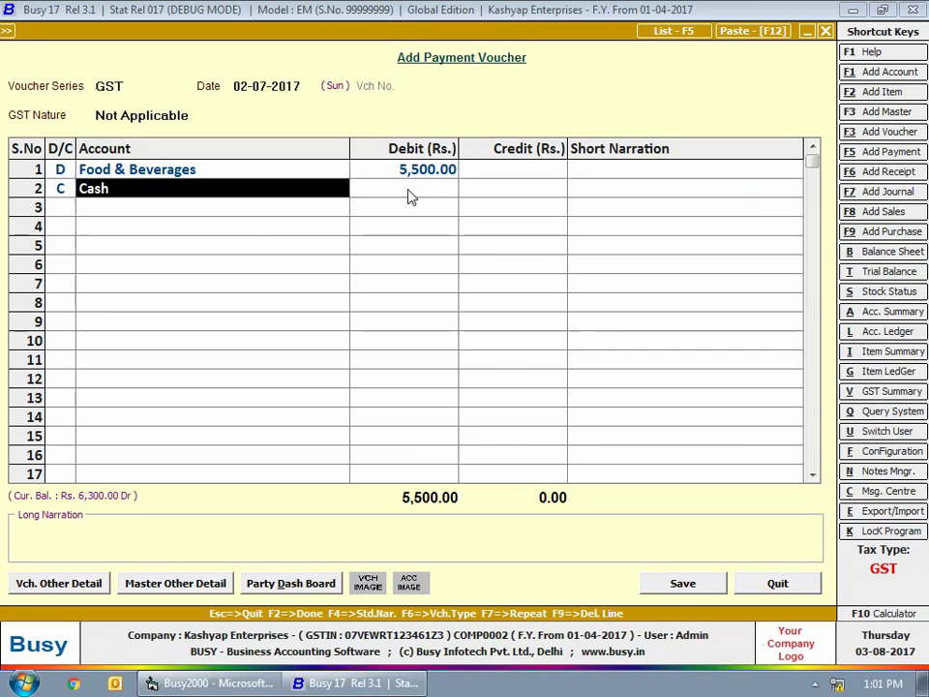
key(Return)
key(Return)
key(Return)
key(Return)
key(Return)
key(Return)
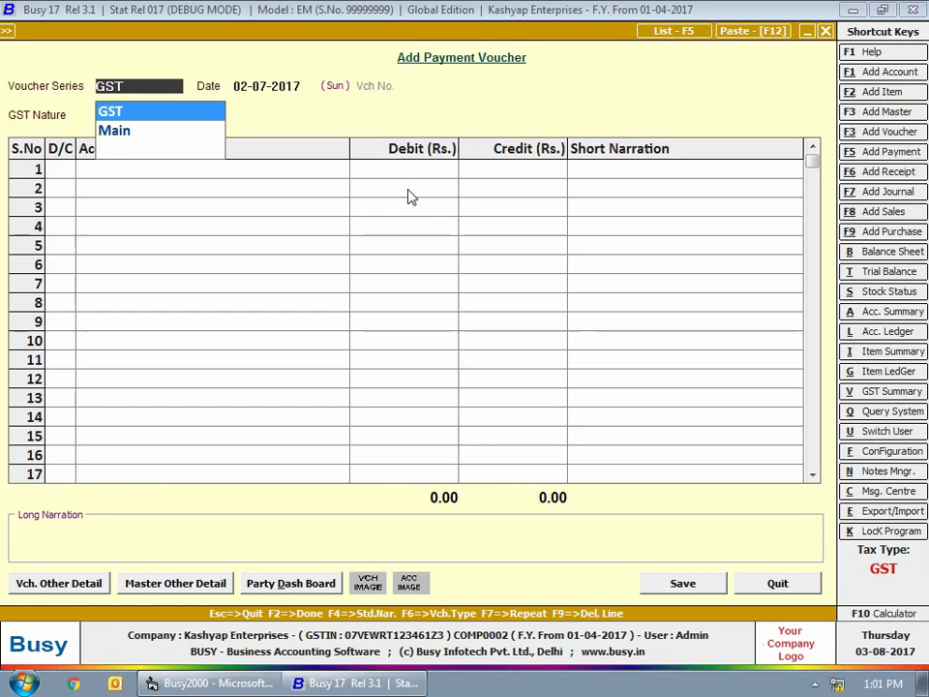
Debit Cab Rental Expense 600 against Cash as UnReg/RCM Expense and save.
key(Return)
key(Return)
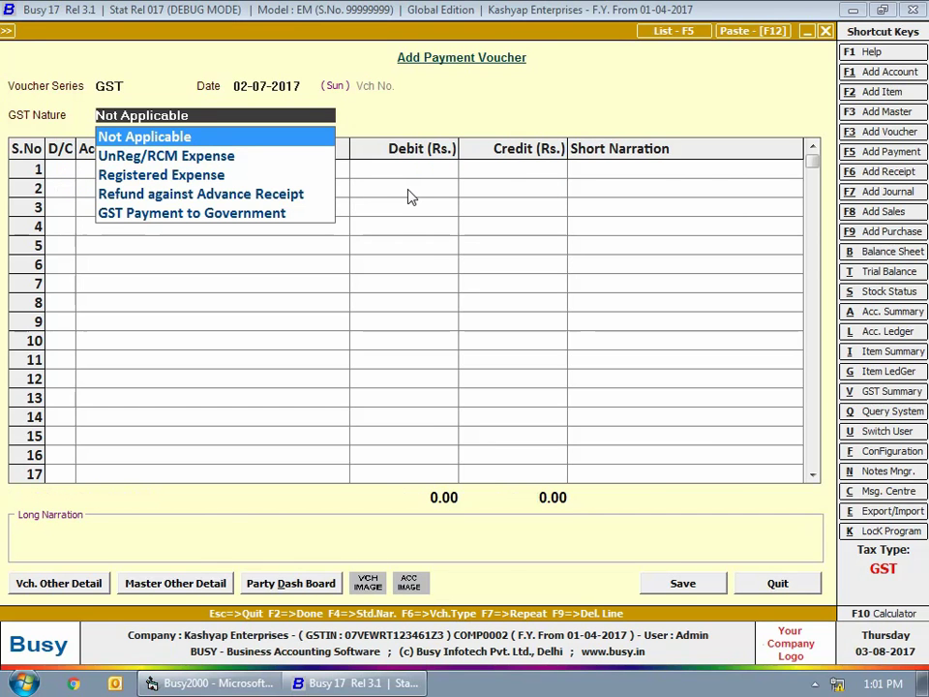
key(Down)
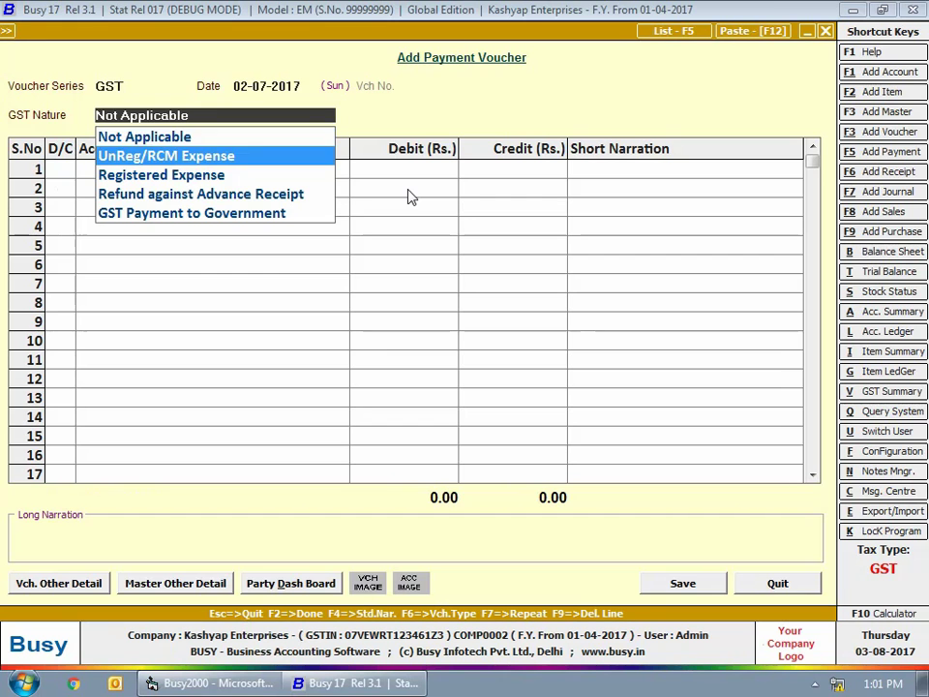
key(Return)
key(Return)
text(ca)
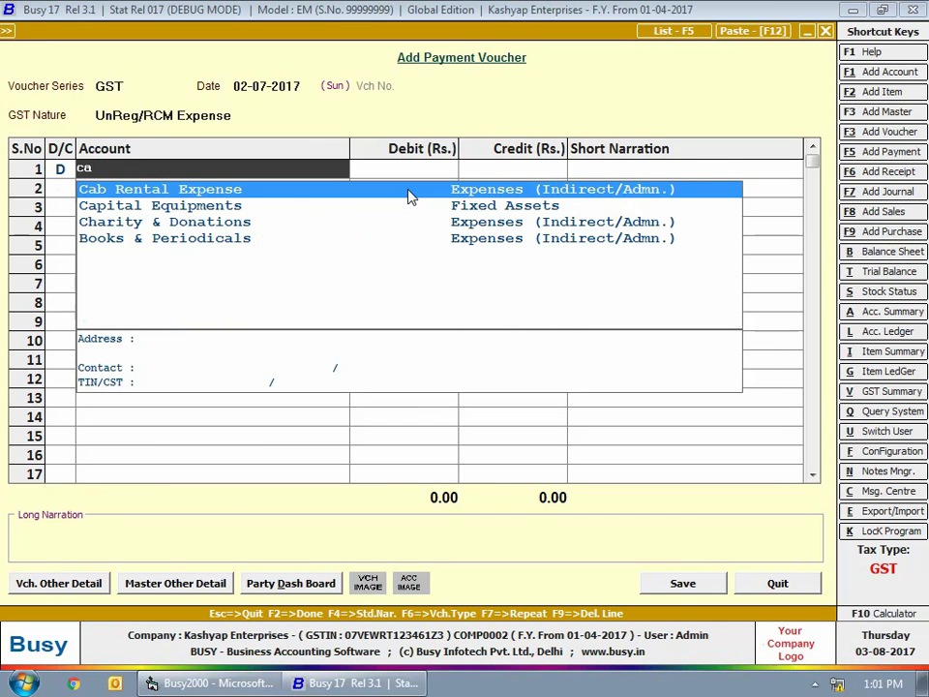
key(Return)
text(600)
key(Return)
key(Return)
key(Return)
key(Return)
key(Return)
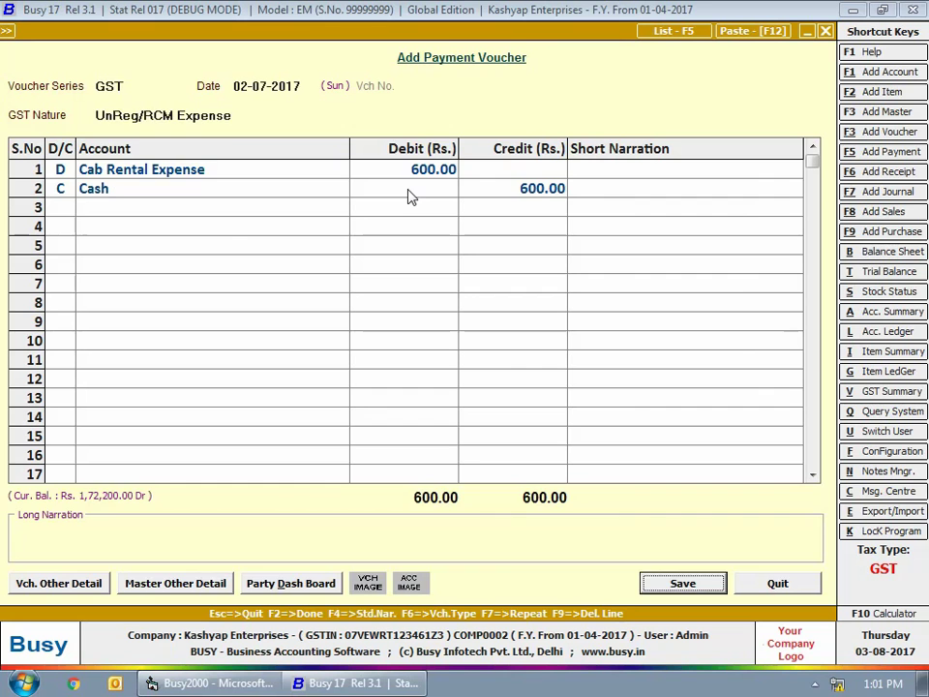
key(Return)
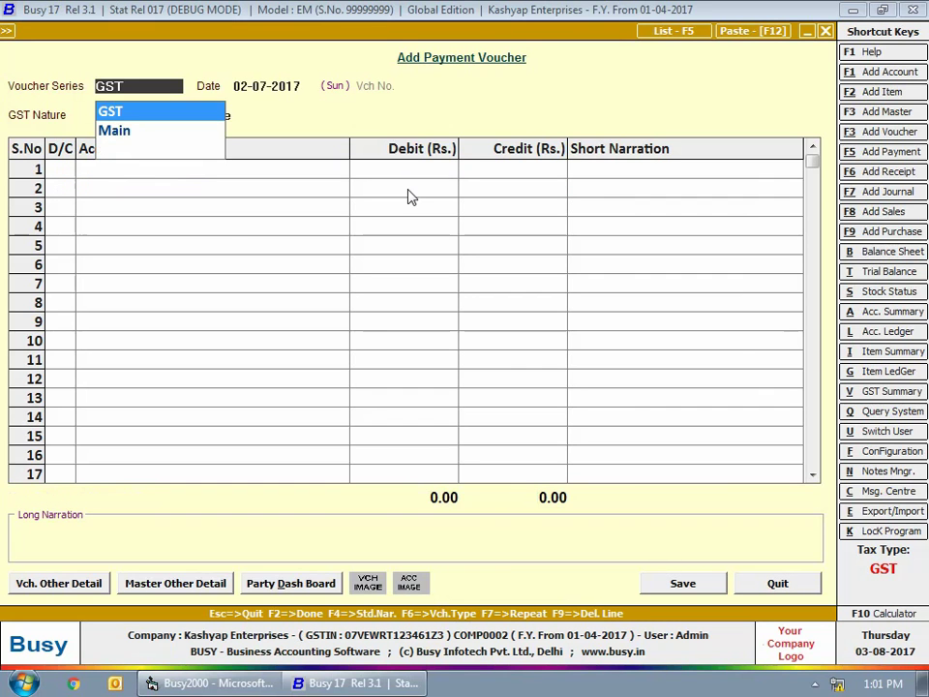
Debit Office Misc. Exp(Soaps, Phenyl) 1,500 against Cash as UnReg/RCM Expense and save.
key(Return)
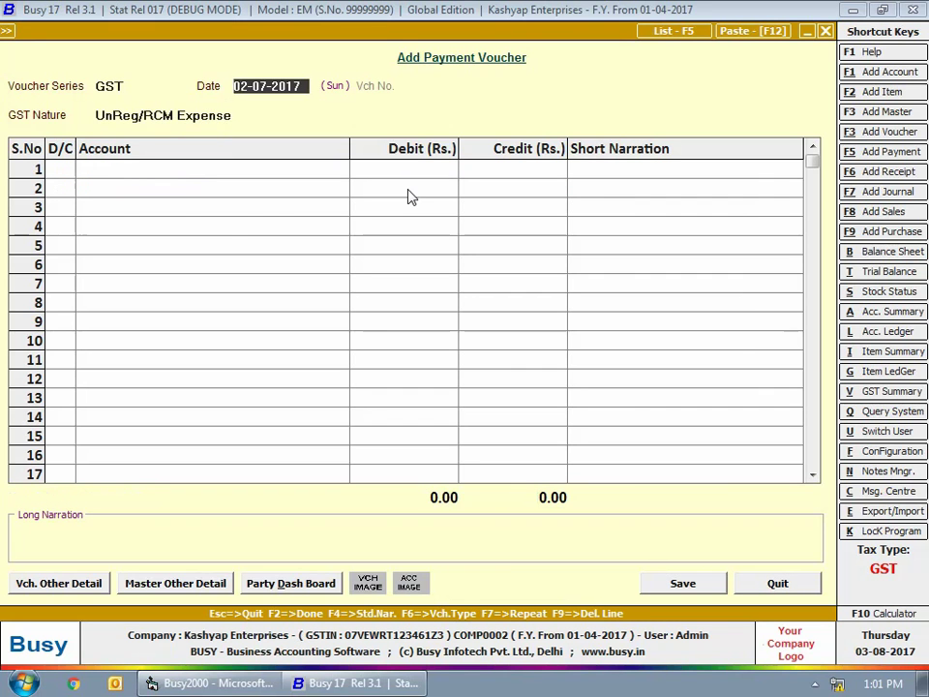
key(Return)
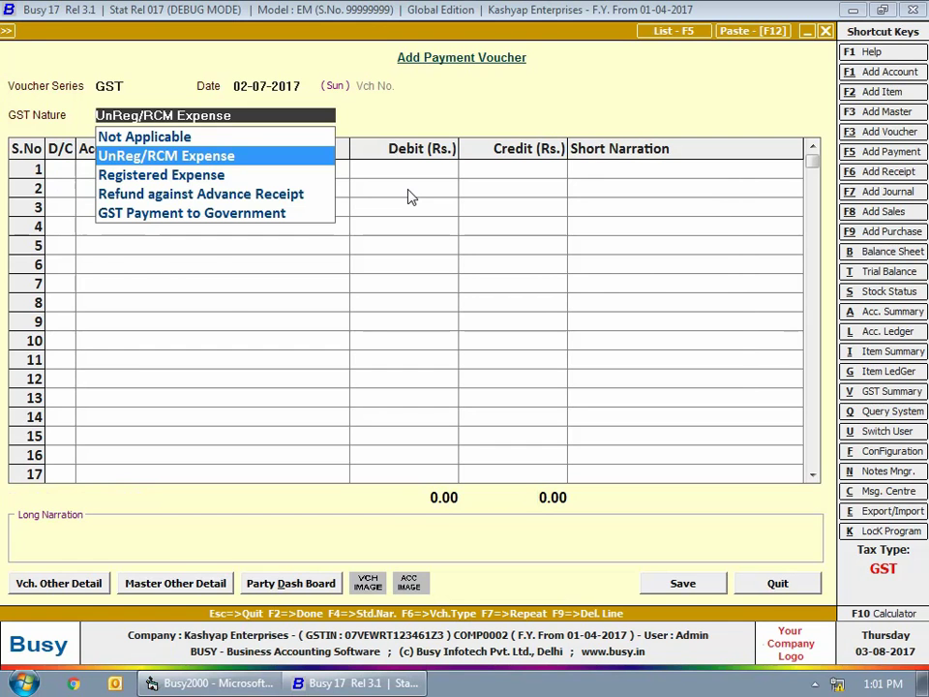
key(Return)
text(off)
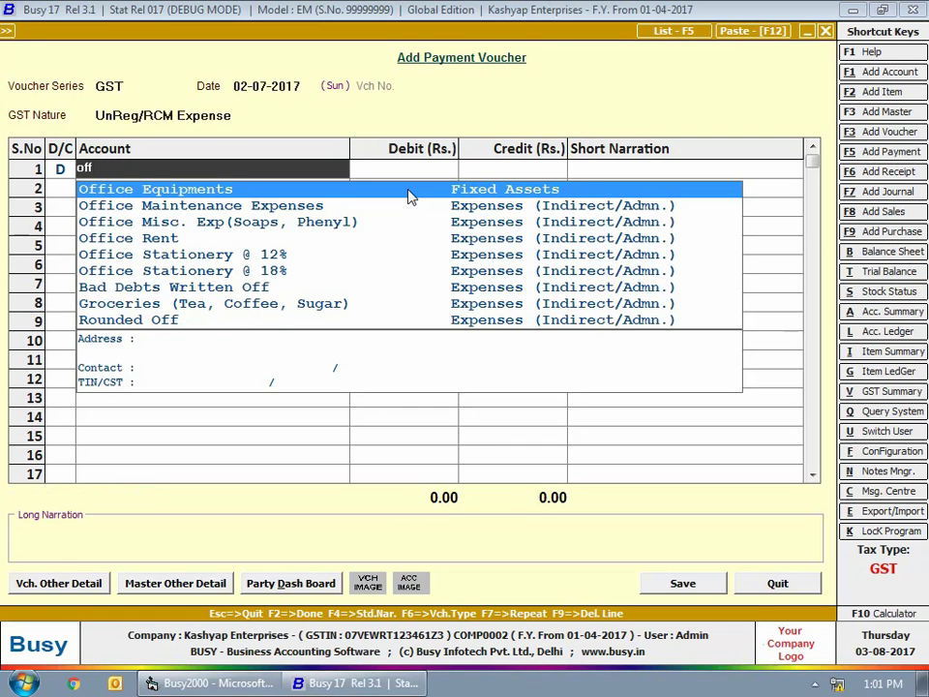
key(Down)
key(Down)
key(Return)
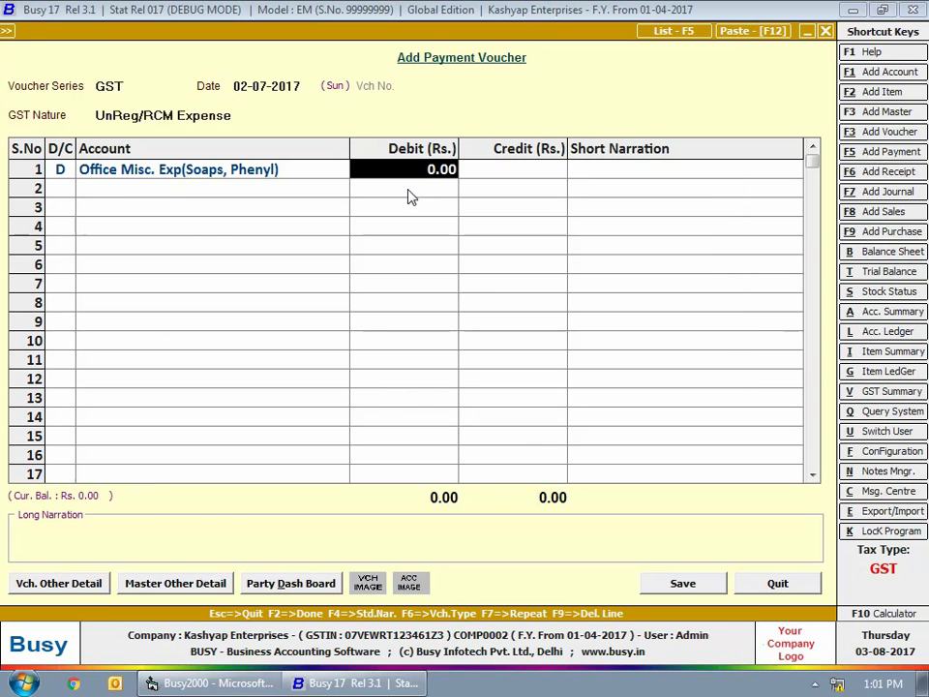
text(1500)
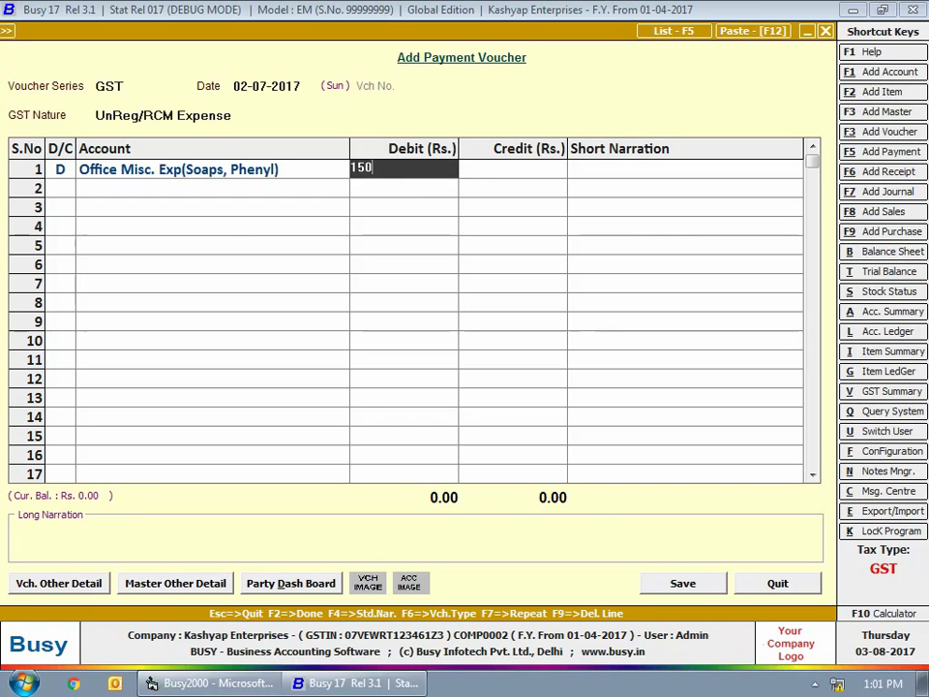
key(Return)
key(Return)
key(Return)
key(Return)
key(Return)
key(Return)
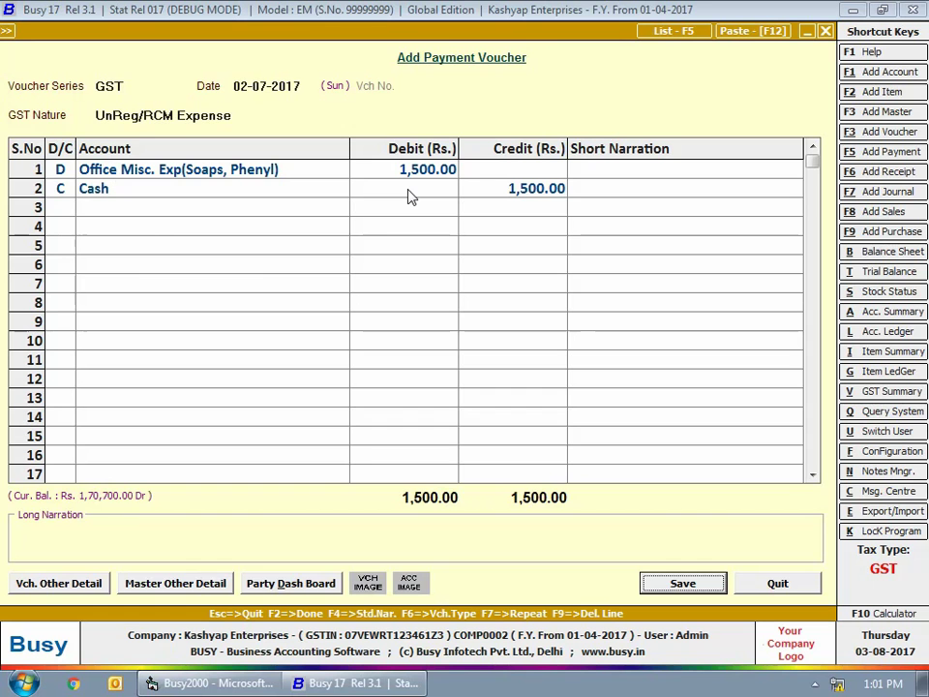
key(Return)
Date a voucher 05-07-2017, GST nature Not Applicable, debiting Office Misc. Exp(Soaps, Phenyl) 2,000 against Cash, and save.
key(Return)
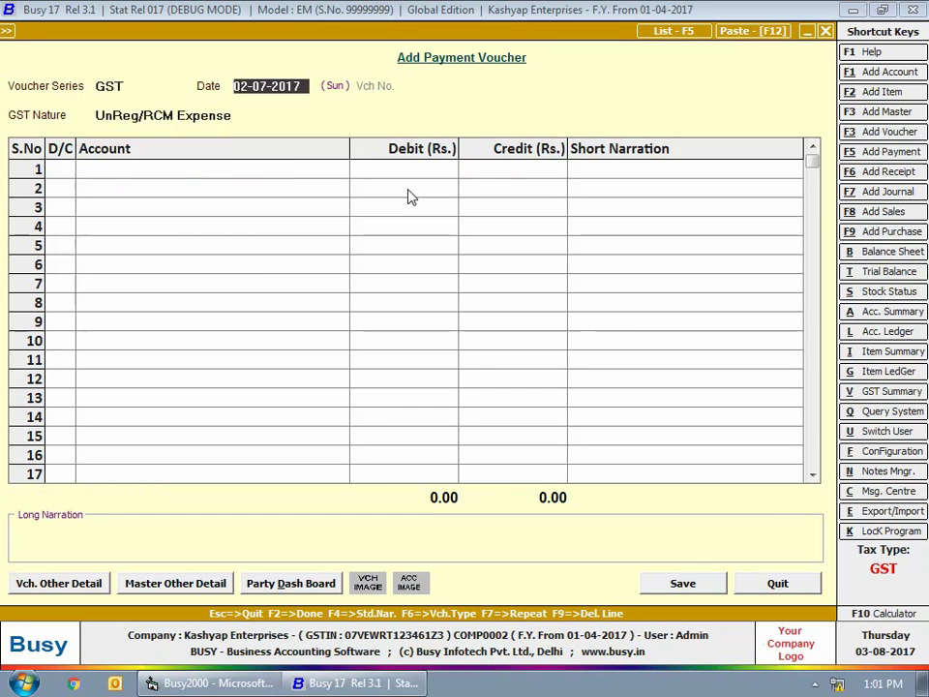
text(5-7)
key(Return)
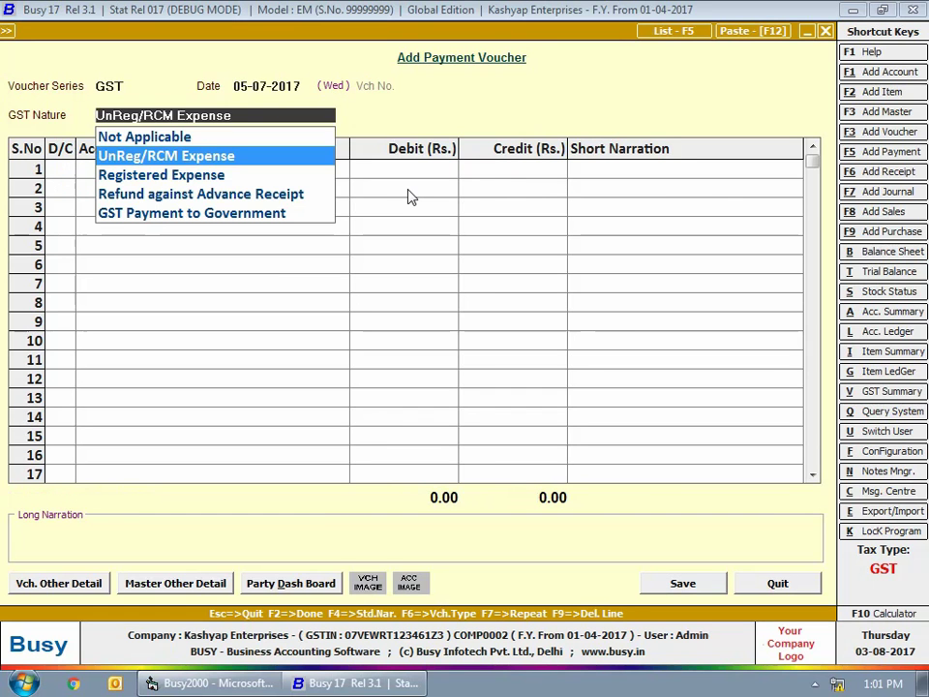
key(Up)
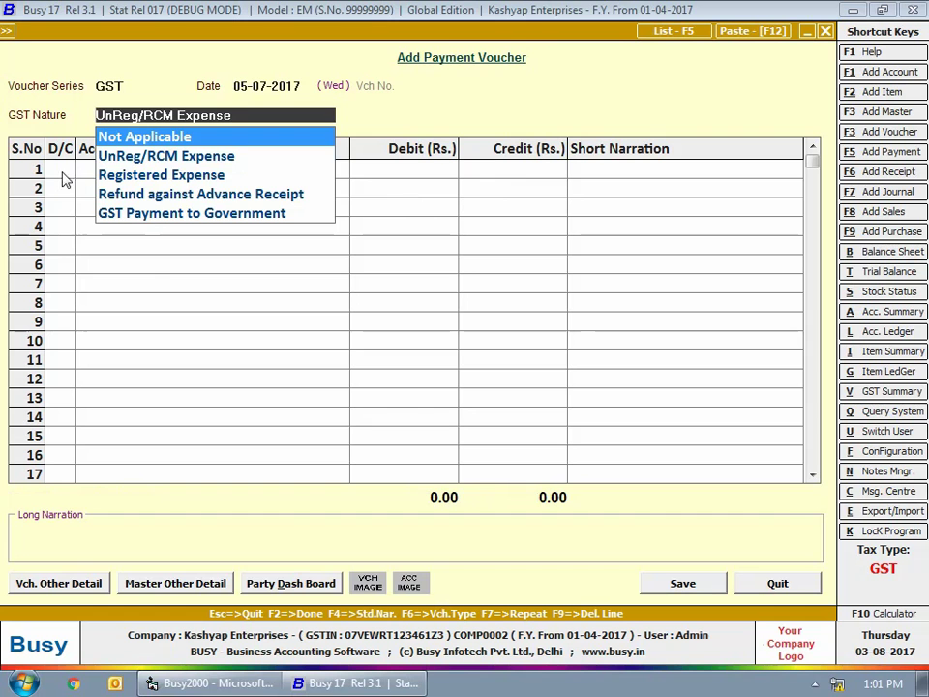
key(Return)
key(Return)
text(o)
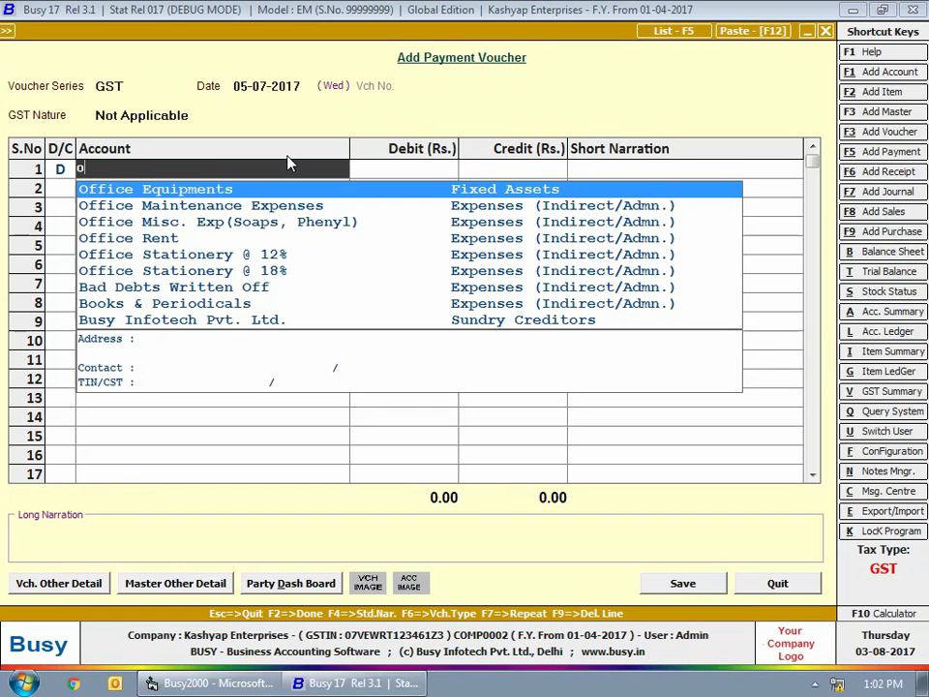
key(Down)
key(Down)
key(Return)
text(2000)
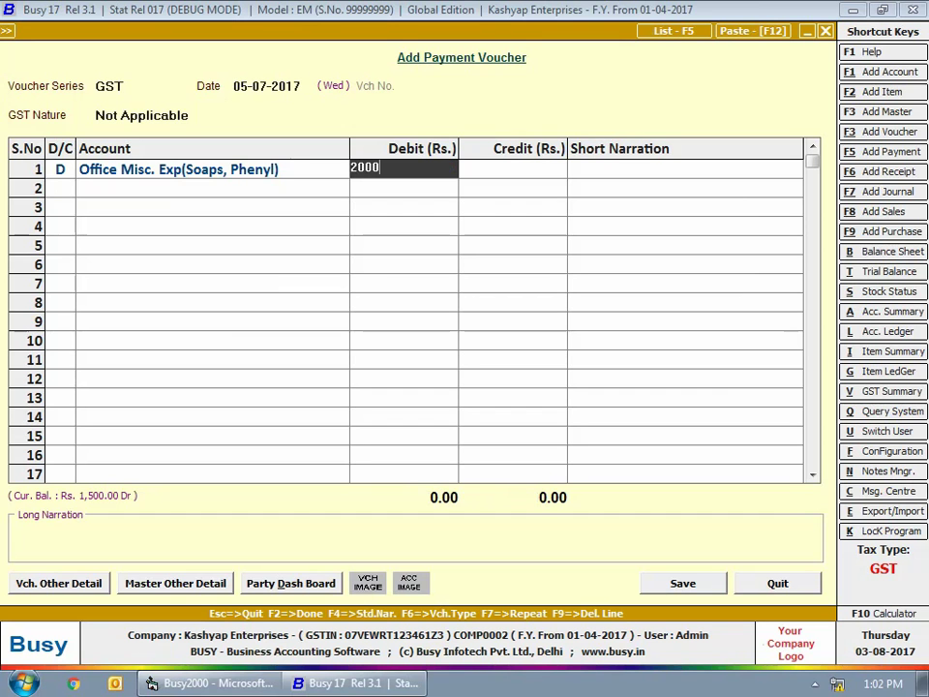
key(Return)
key(Return)
key(Return)
key(Return)
key(Return)
key(Return)
key(Return)
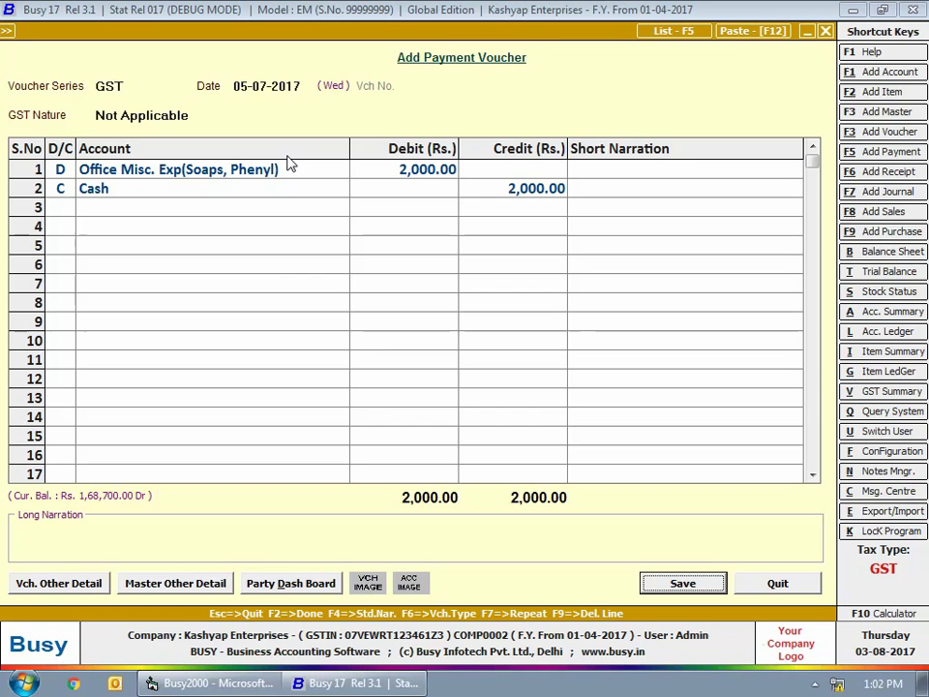
key(Return)
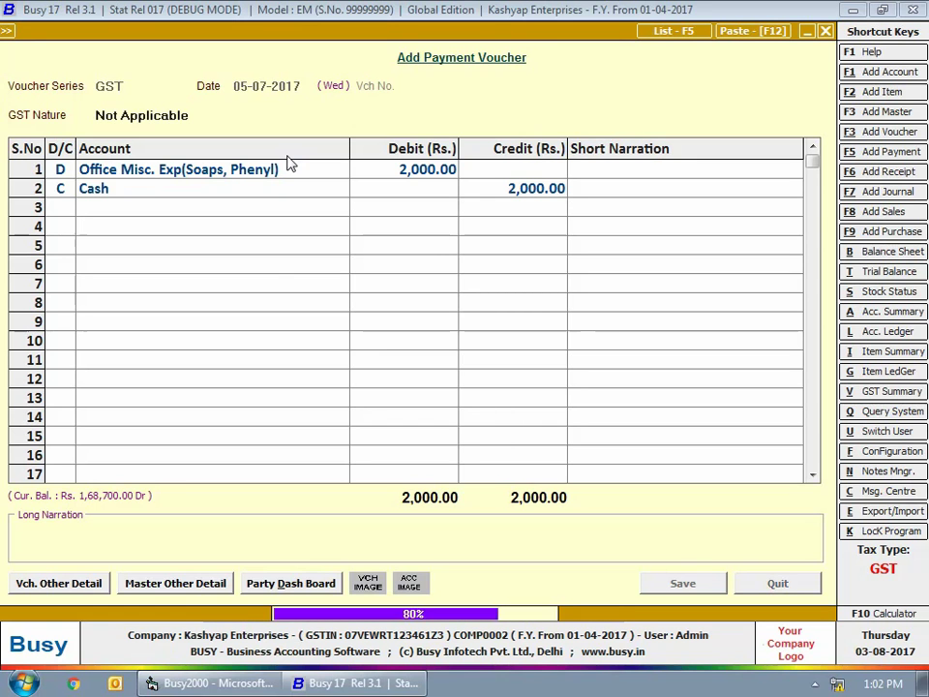
Date the voucher 10-07-2017 with GST nature Registered Expense.
text(10-0)
text(7)
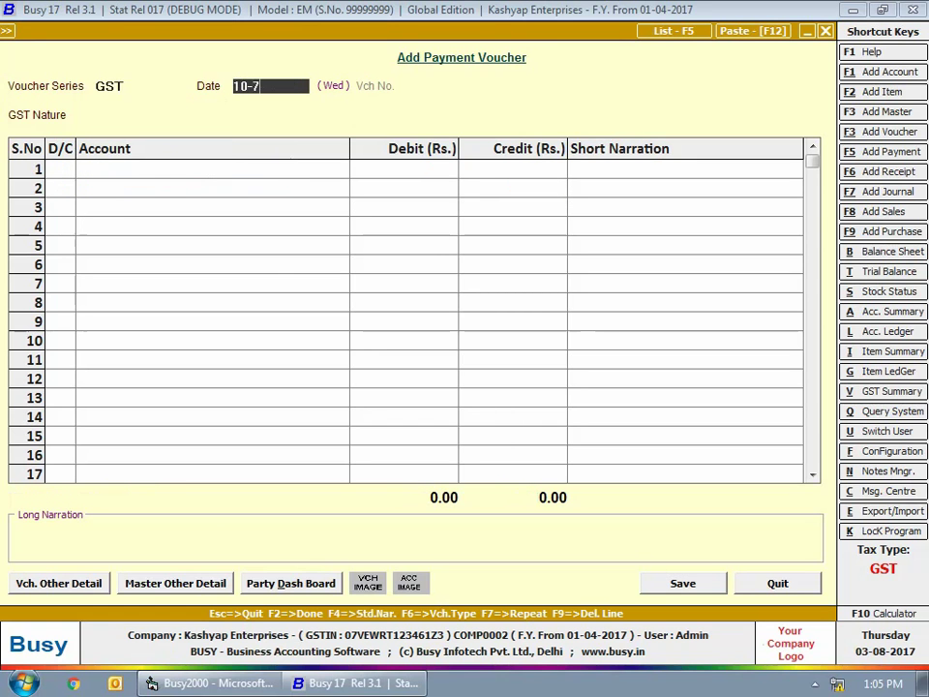
key(Return)
key(Down)
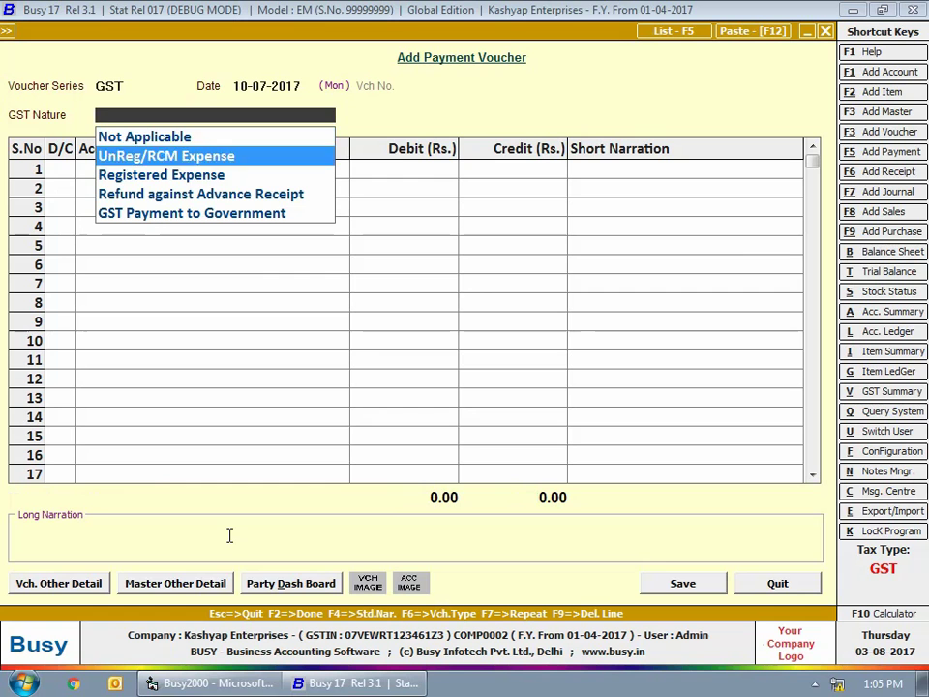
key(Down)
key(Return)
key(Return)
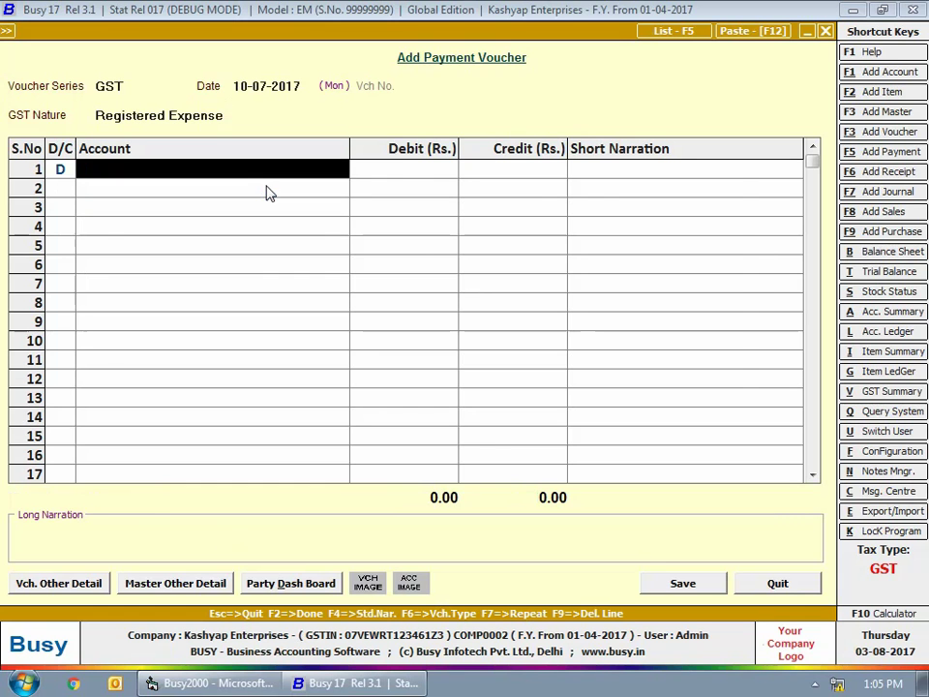
Debit Office Misc. Exp(Soaps, Phenyl) with 2,000.
text(off)
key(Down)
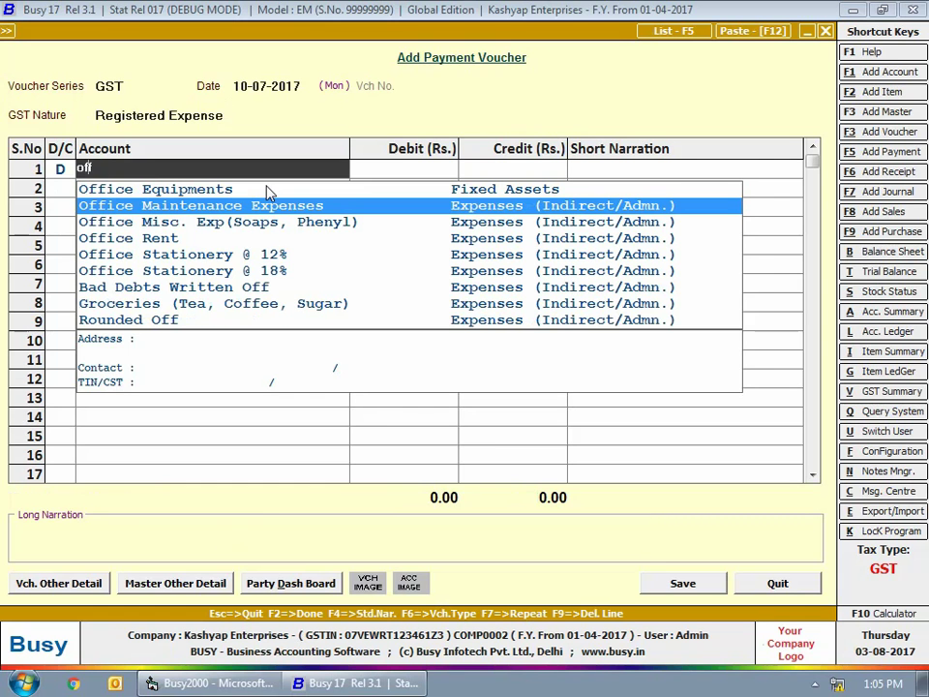
key(Down)
key(Return)
text(2000)
key(Return)
key(Return)
text(d)
Debit CGST Input and SGST Input 180 each, then open the registered expense details.
key(Return)
text(cgst)
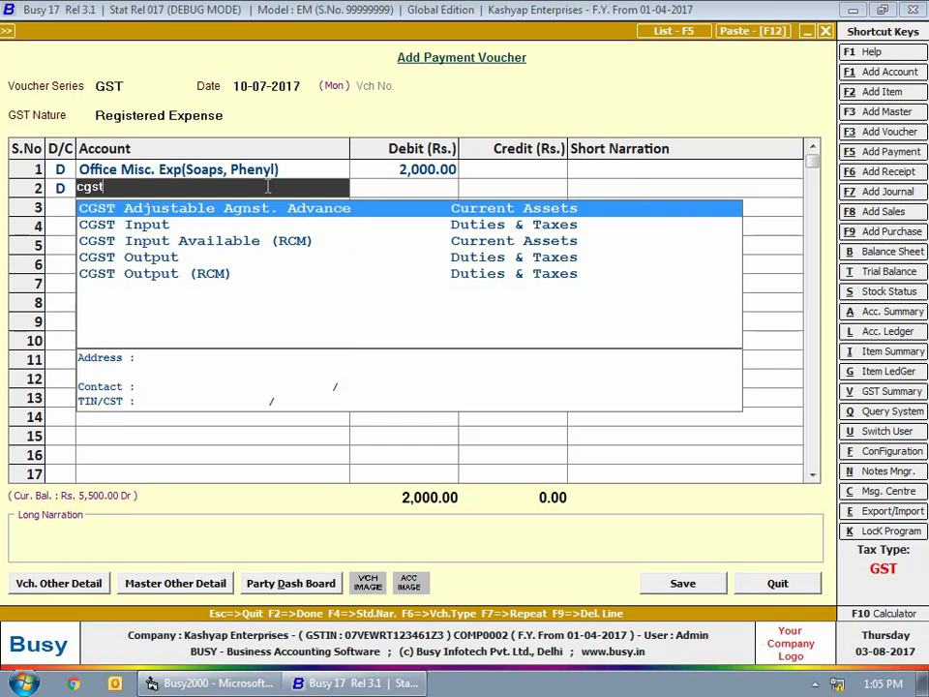
key(Down)
key(Return)
text(180)
key(Return)
text(d)
key(Return)
text(sg)
key(Down)
key(Return)
text(180)
key(Return)
key(Return)
key(Return)
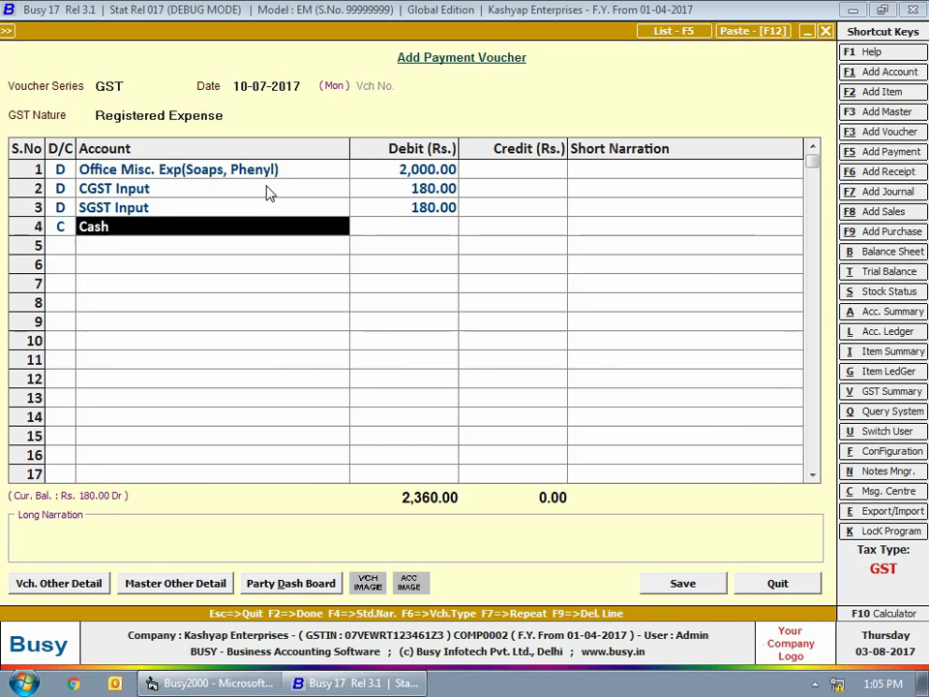
key(Return)
key(Return)
key(Return)
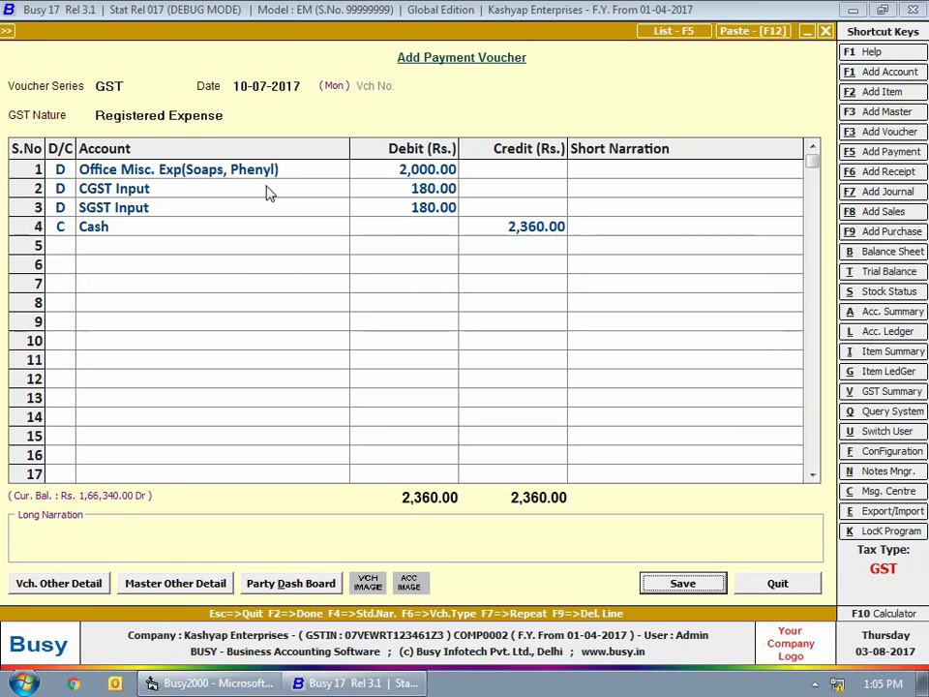
key(Return)
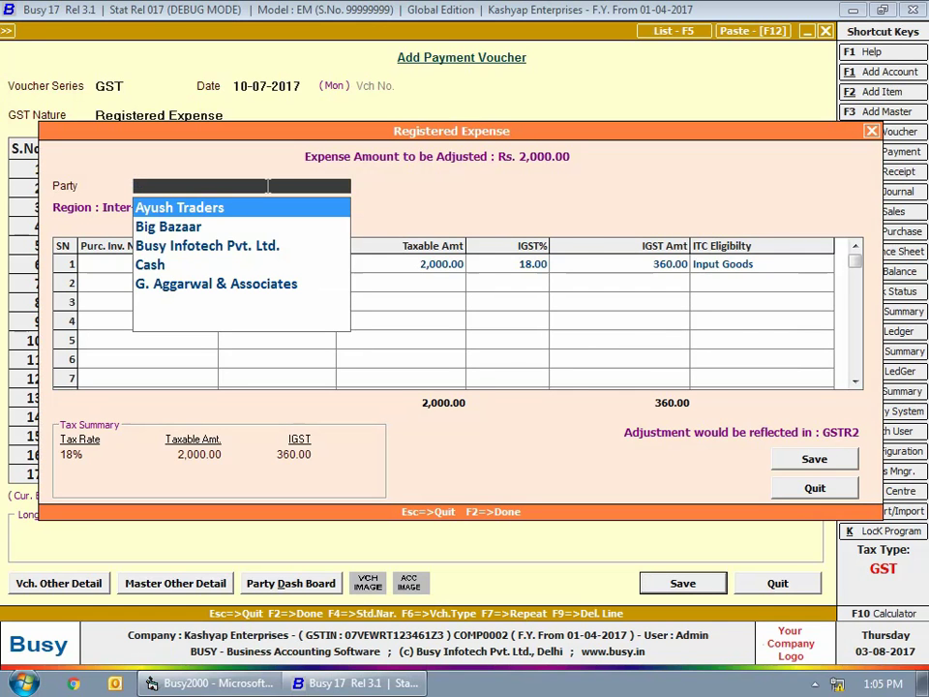
Enter party Ayush Traders, bill 234 dated 10-07-2017 and ITC as Input Goods, then save.
key(Return)
text(234)
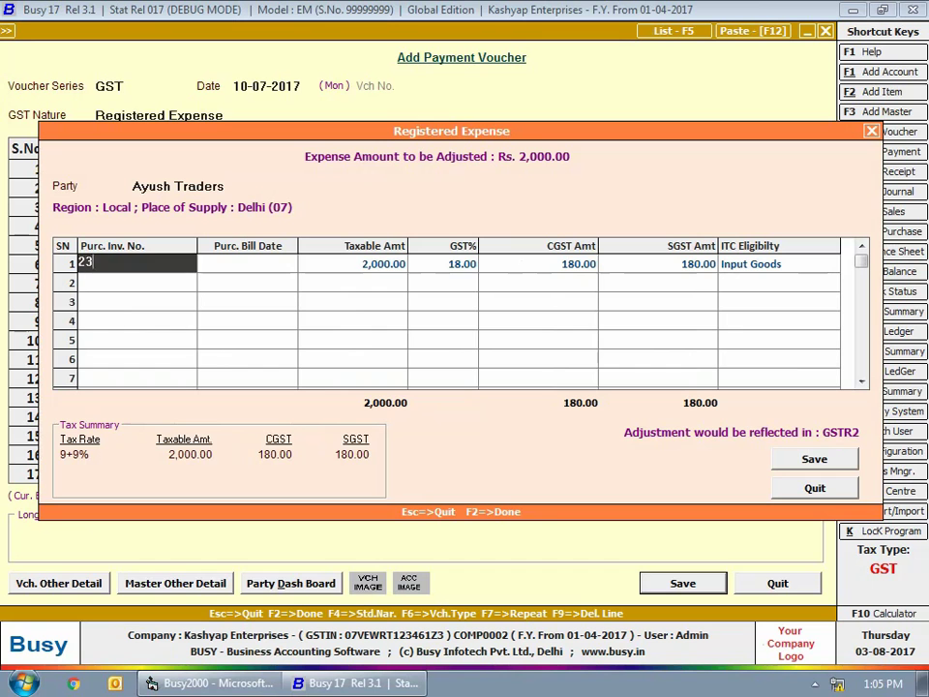
key(Return)
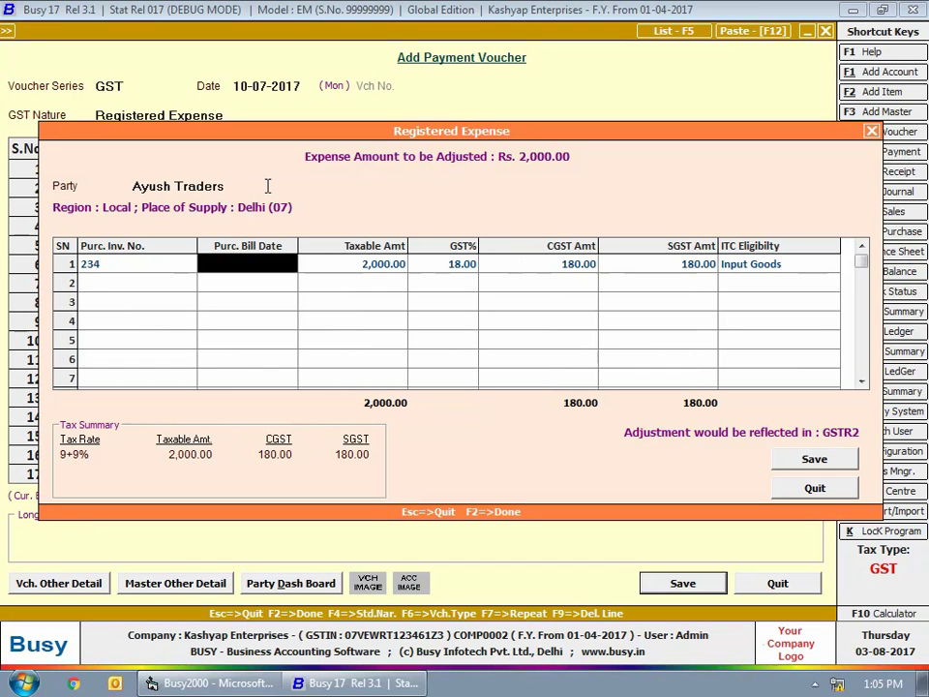
text(10-7)
key(Return)
key(Return)
key(Return)
key(Return)
key(Return)
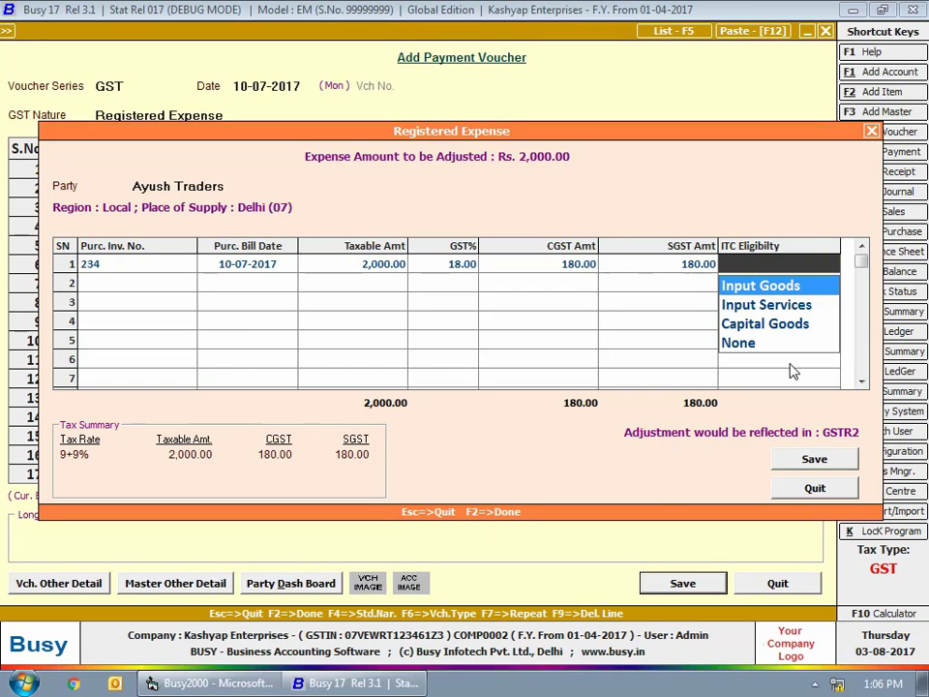
key(Return)
key(Return)
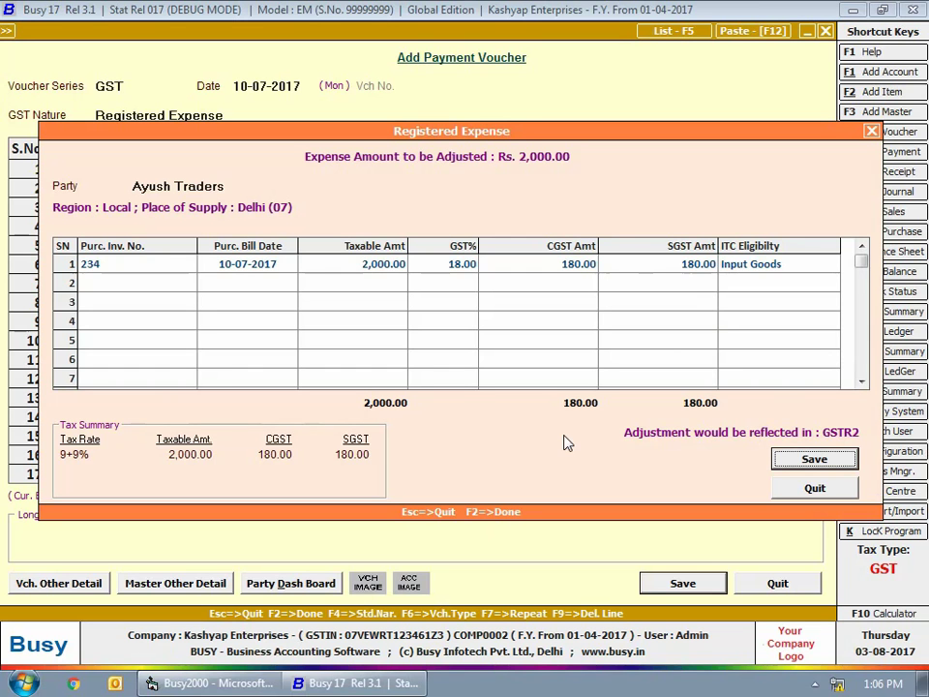
click(814, 459)
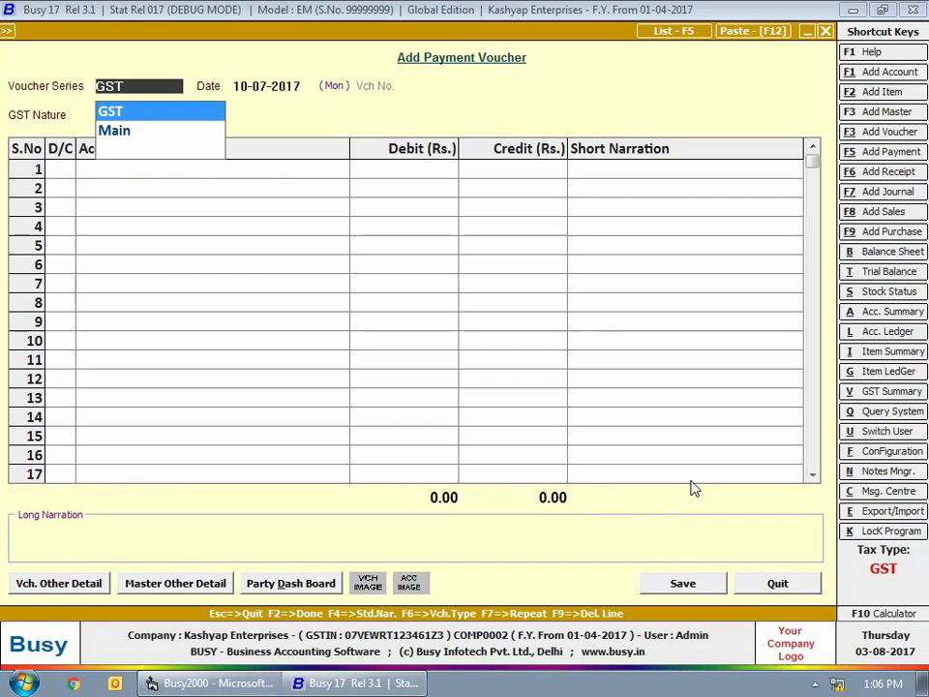
Keep the GST voucher series and set the GST nature to UnReg/RCM Expense.
key(Return)
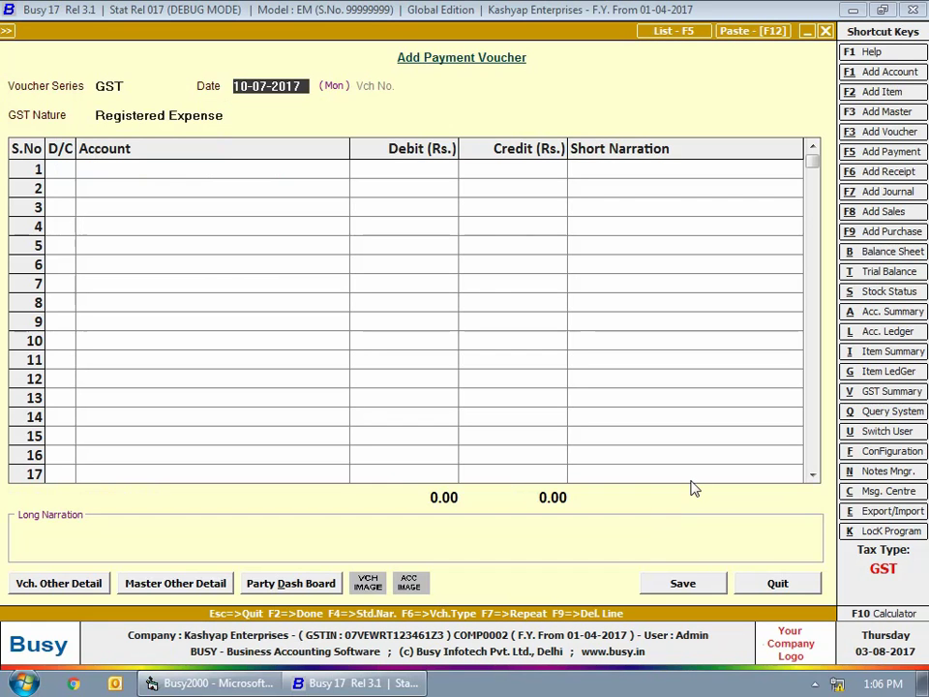
key(Return)
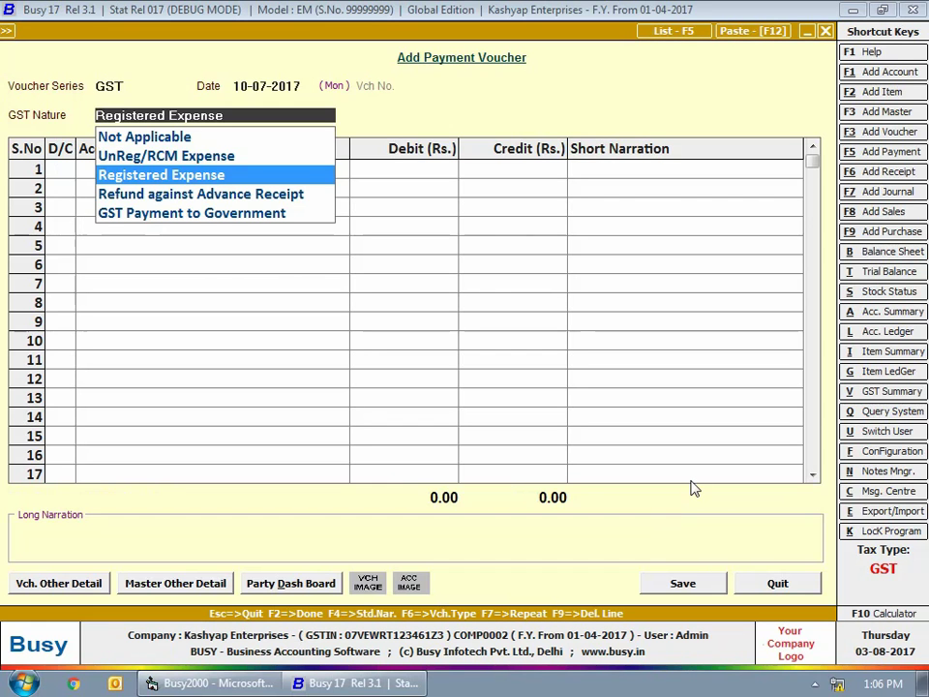
key(Up)
key(Return)
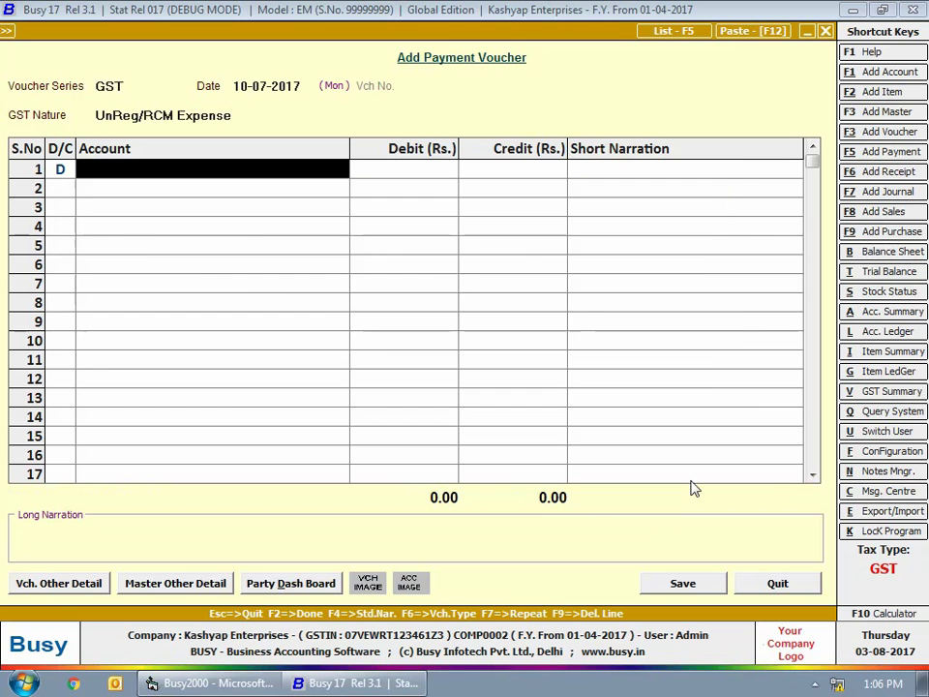
Debit Tranportation Charges (Un. Regd.) 1,200 against Cash and save the payment.
text(tra)
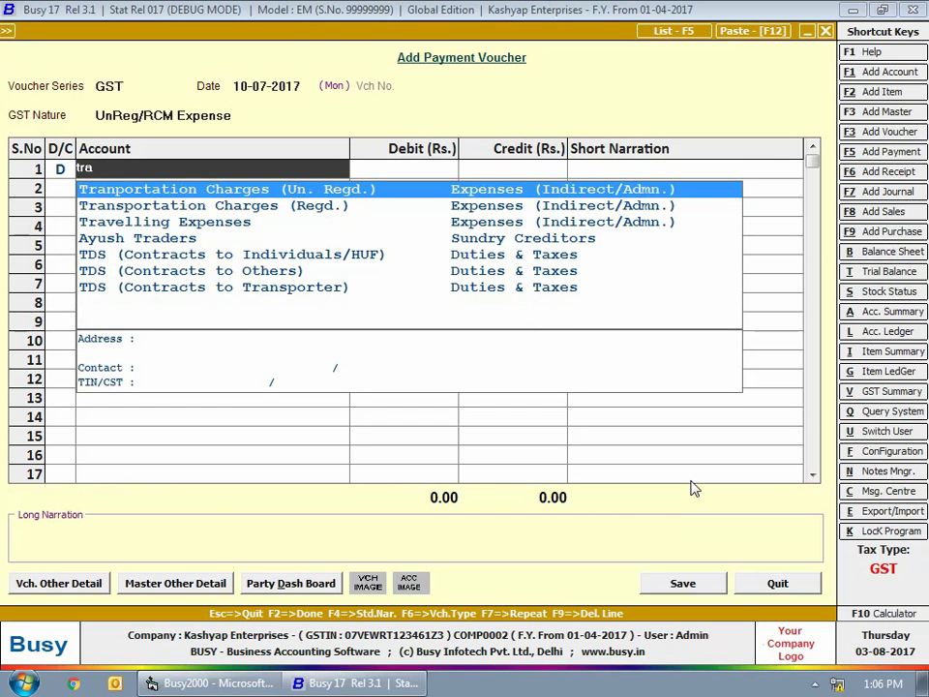
key(Return)
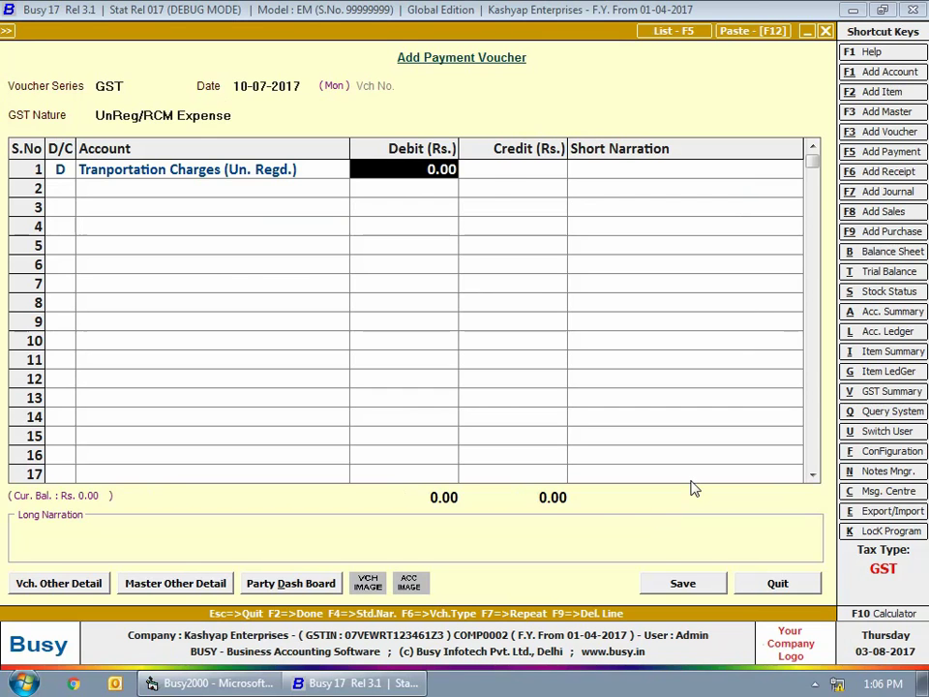
text(1200)
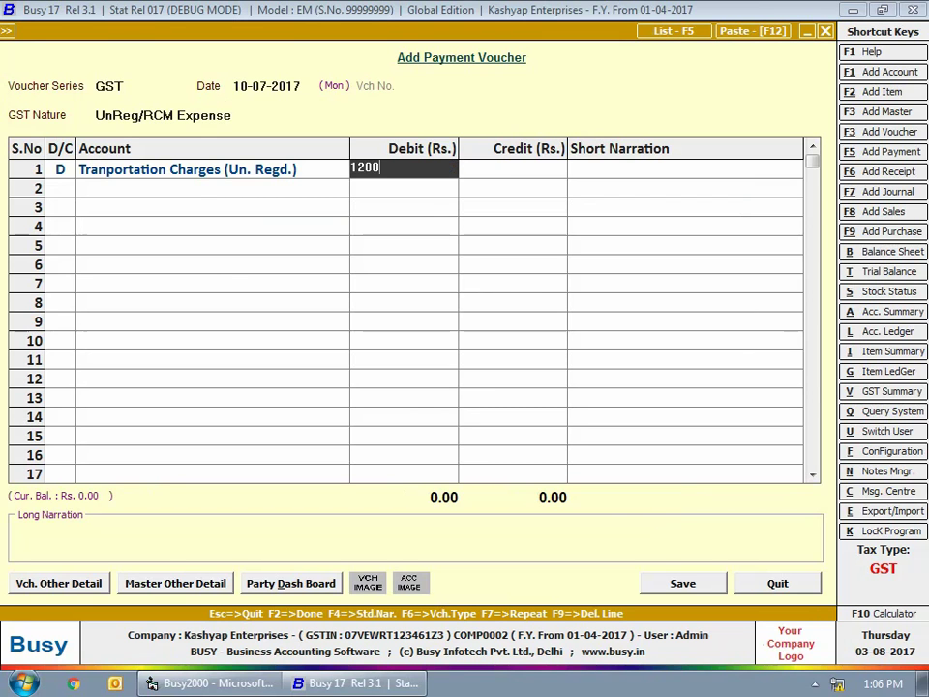
key(Return)
key(Return)
key(Return)
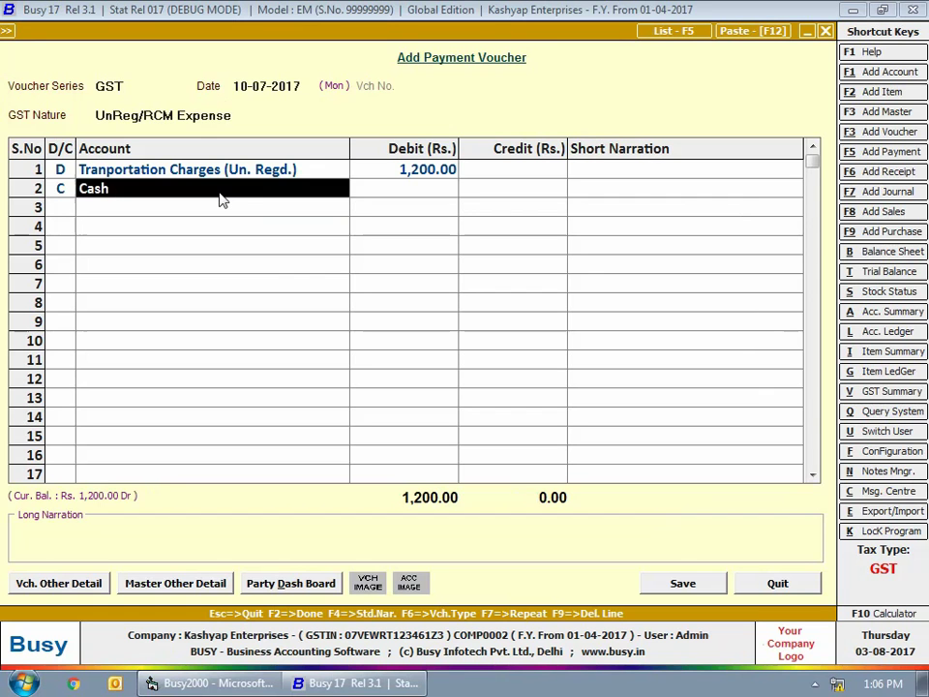
key(Return)
key(Return)
key(Return)
key(Return)
key(Return)
key(Return)
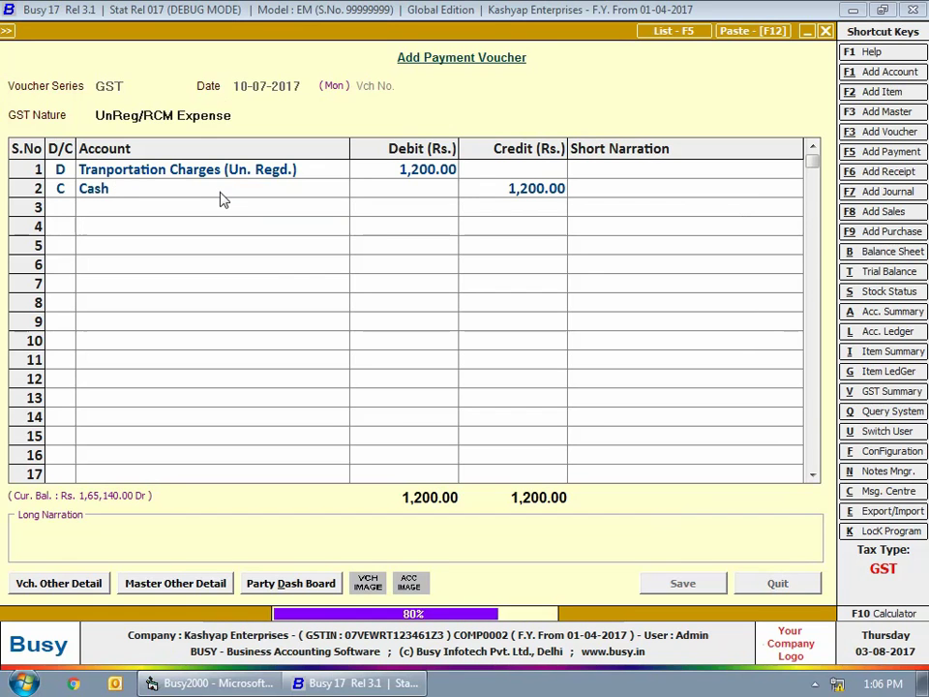
key(Return)
Date the payment 12-07-2017, keeping UnReg/RCM Expense as the GST nature.
text(12-7)
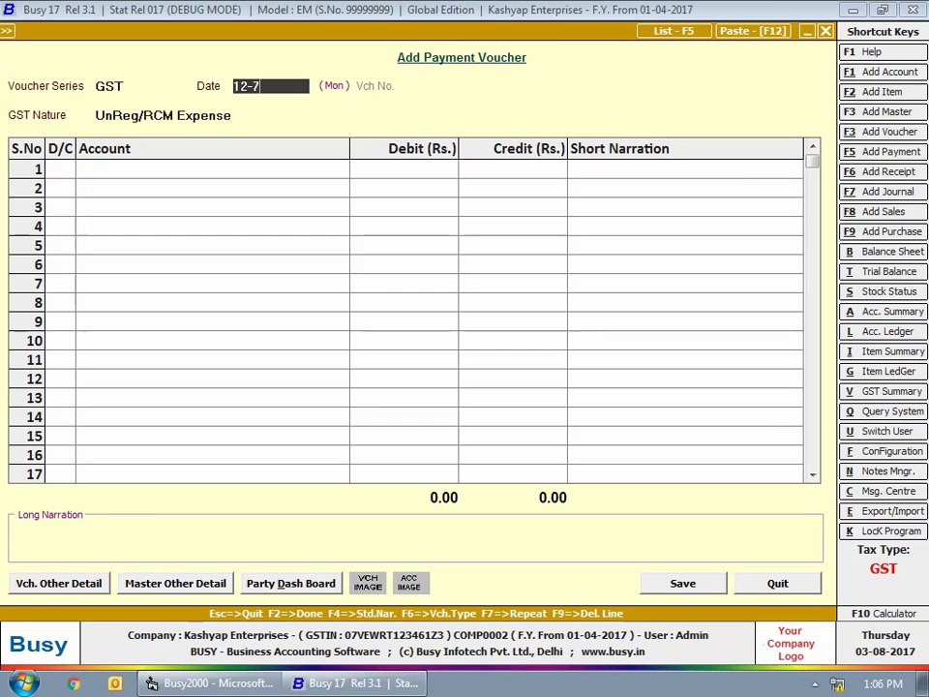
key(Return)
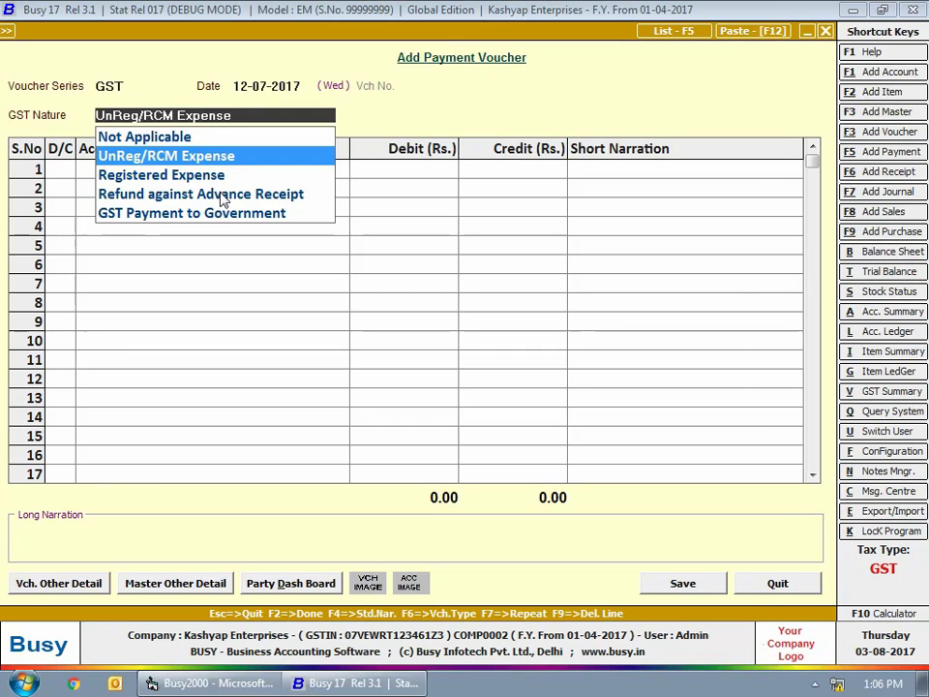
key(Return)
key(Return)
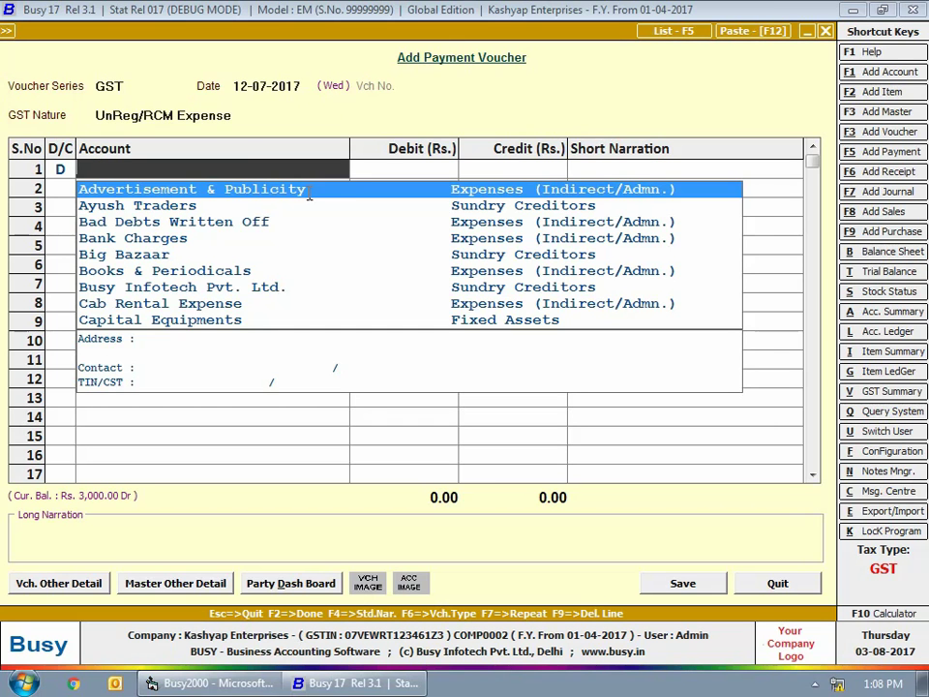
Debit Transportation Charges (Regd.) 3,000 against Cash and save the payment.
text(tra)
key(Down)
key(Return)
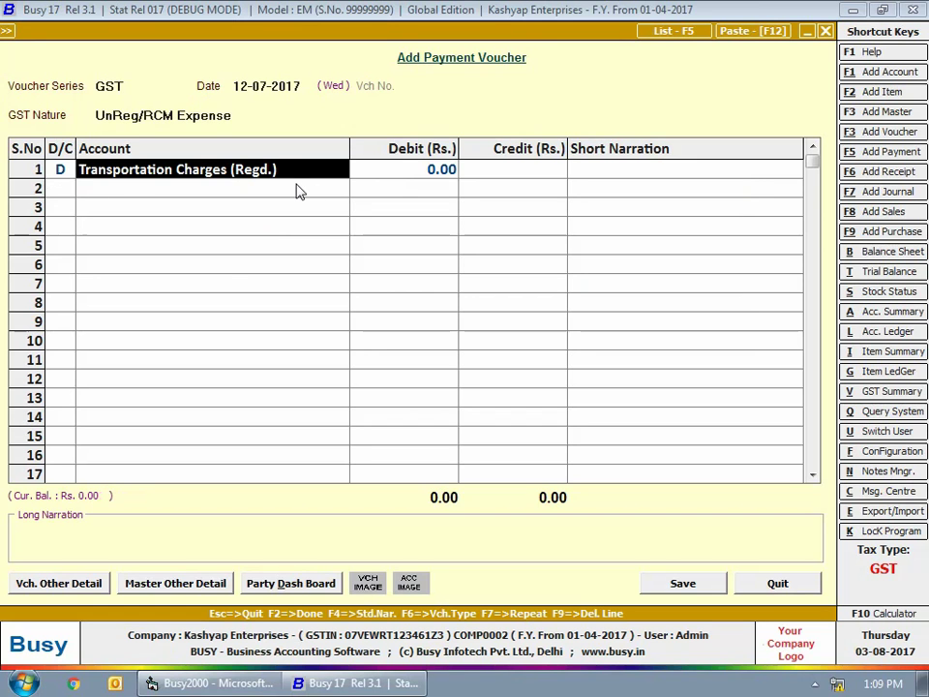
click(411, 159)
text(3,000)
key(Return)
key(Return)
key(Return)
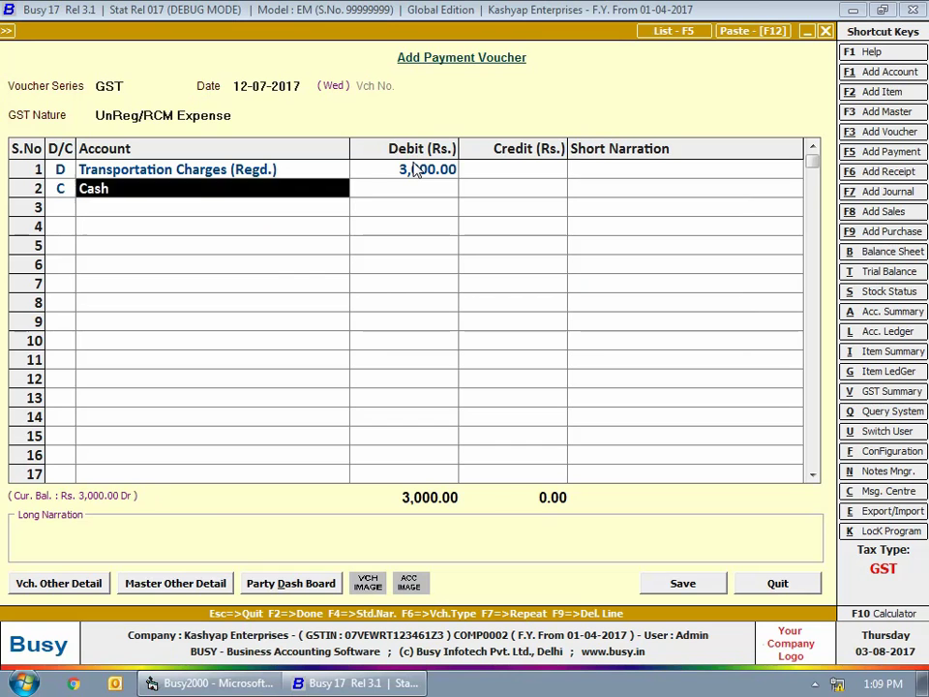
key(Return)
key(Return)
key(Return)
key(Return)
key(Return)
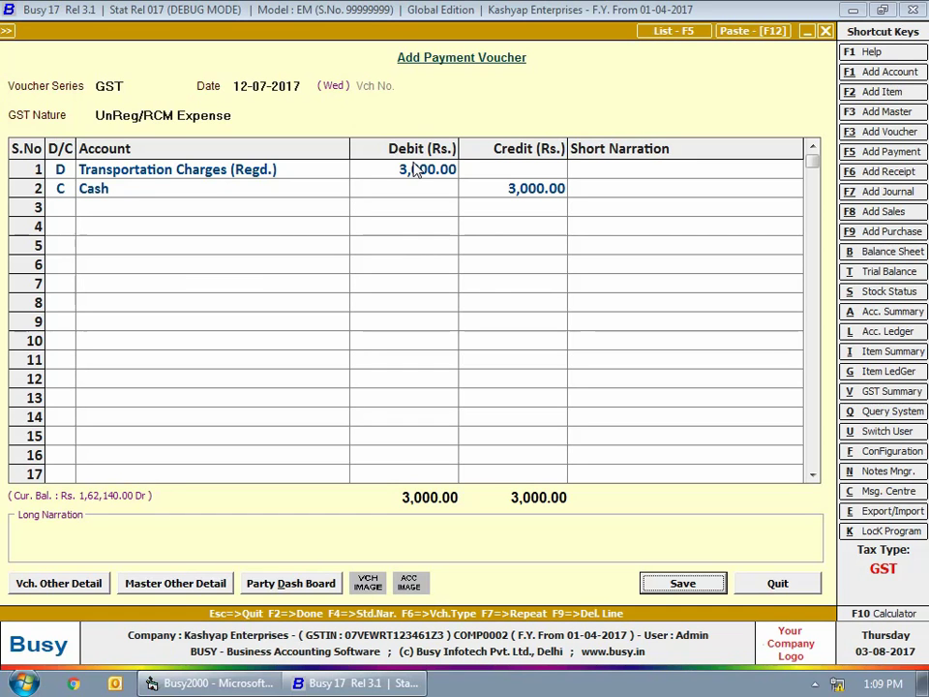
key(Return)
Date the payment 15-07-2017, keeping UnReg/RCM Expense as the GST nature.
text(15-7)
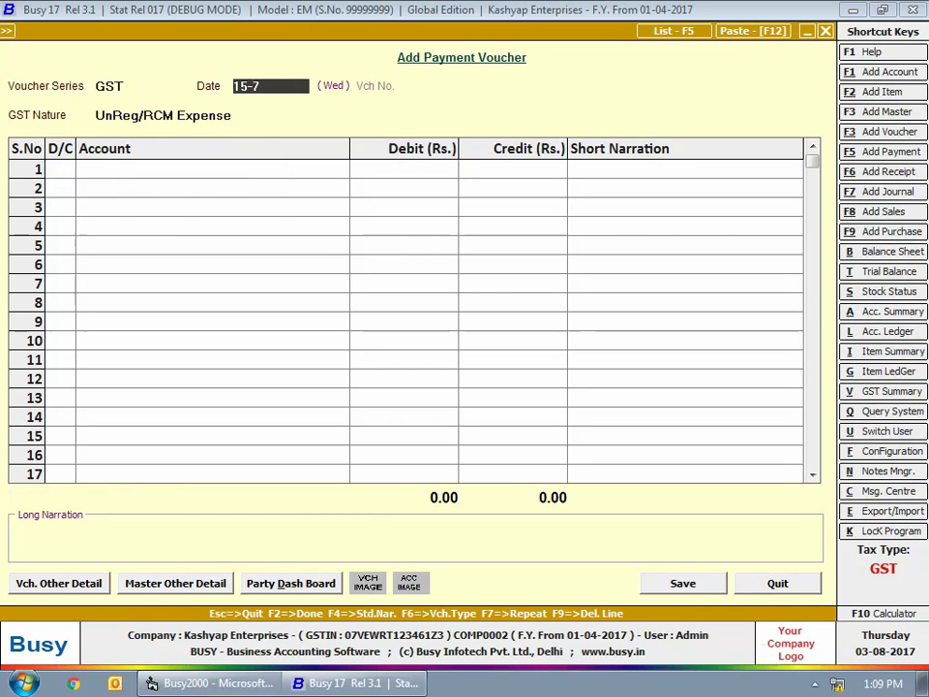
key(Return)
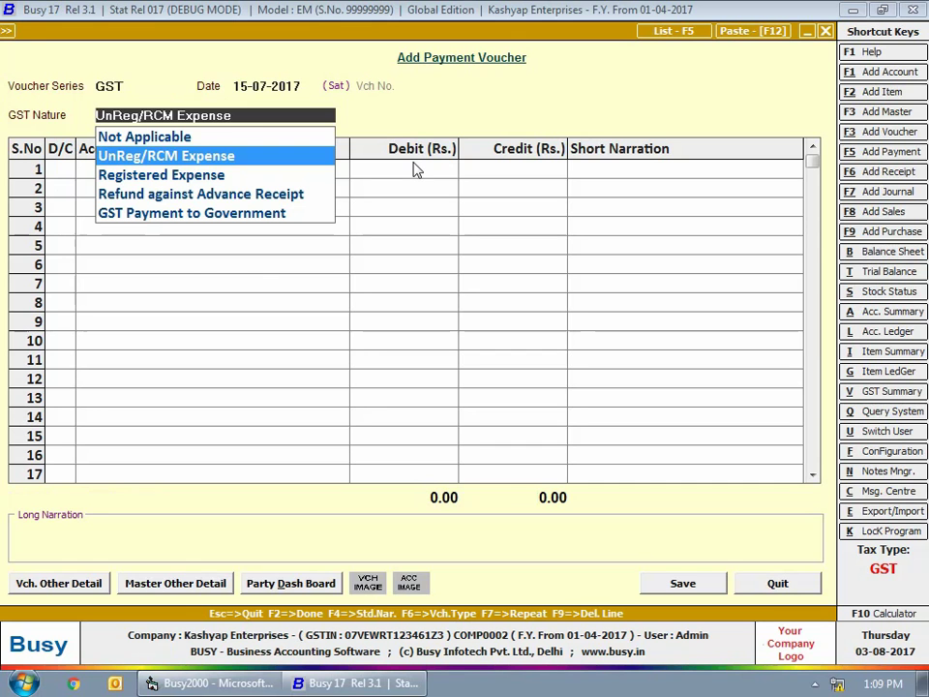
key(Return)
key(Return)
Debit Server Hosting Space (USA) 10,000 against Cash and save the payment.
text(server)
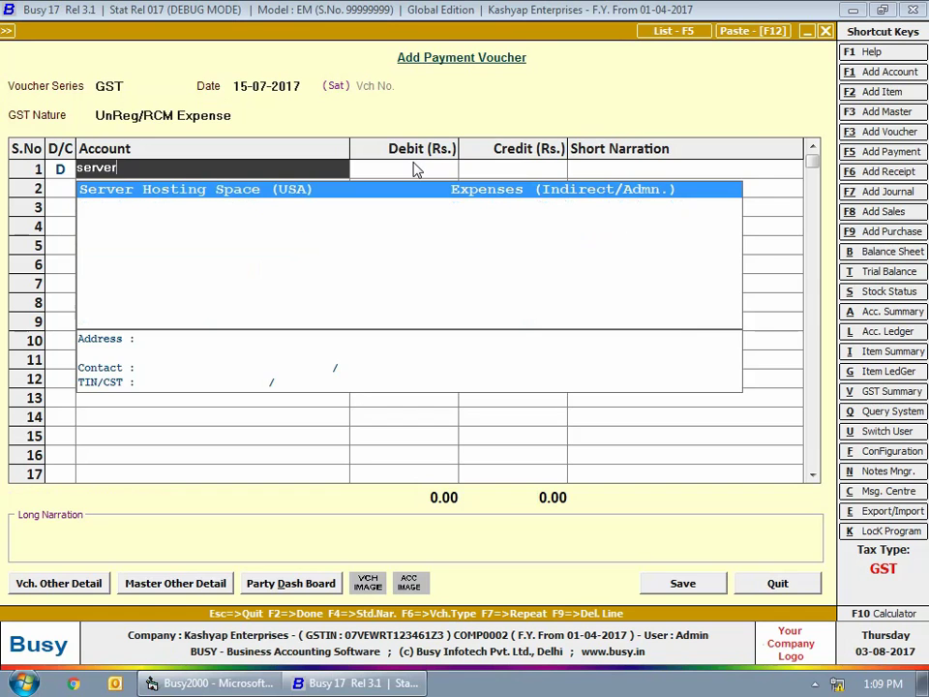
key(Return)
text(10000)
key(Return)
key(Return)
key(Return)
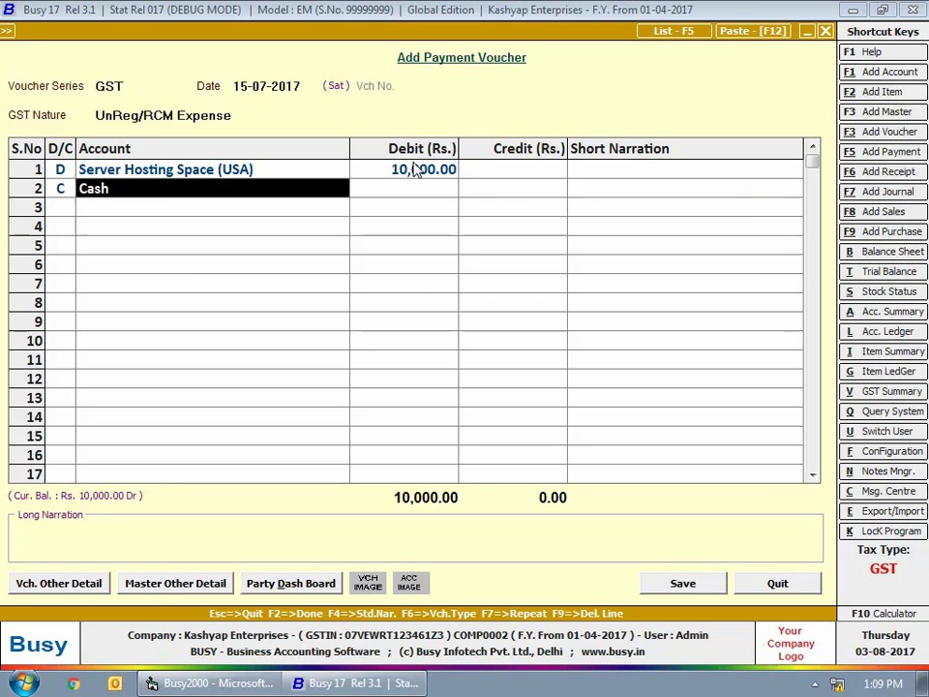
key(Return)
key(Return)
key(Return)
key(Return)
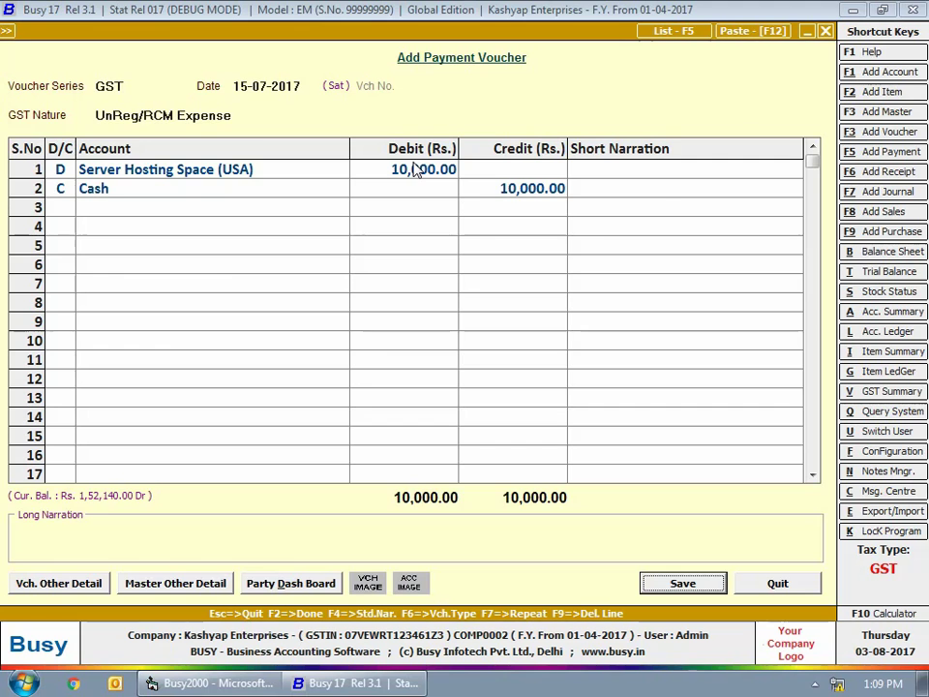
key(Return)
key(Escape)
Start a GST Supply Inward voucher dated 20-07-2017, number 25, purchase type L/GST-Unreg(RCM).
key(Escape)
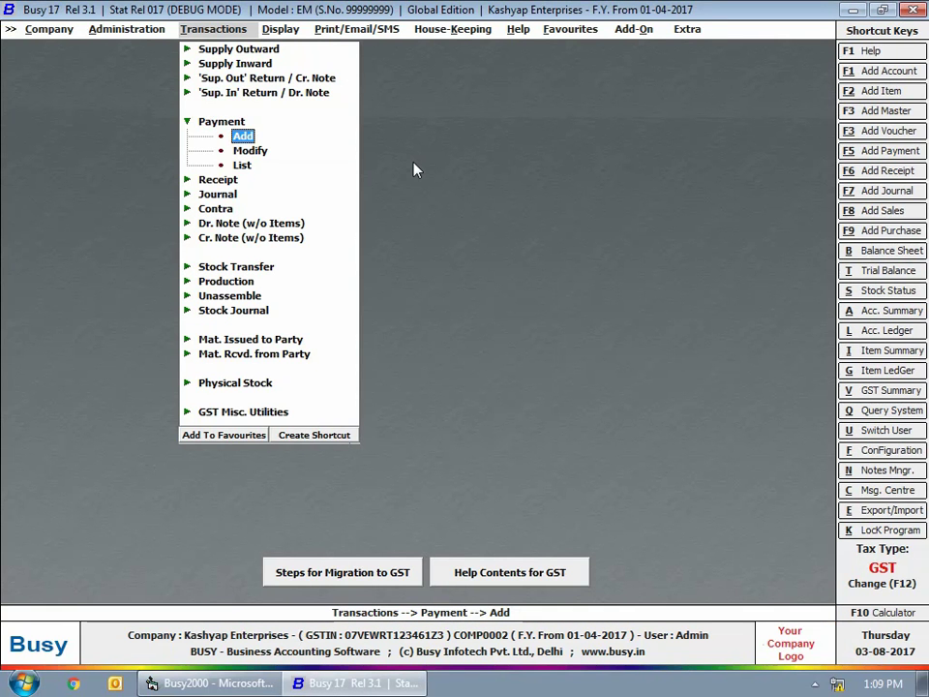
key(Escape)
click(233, 64)
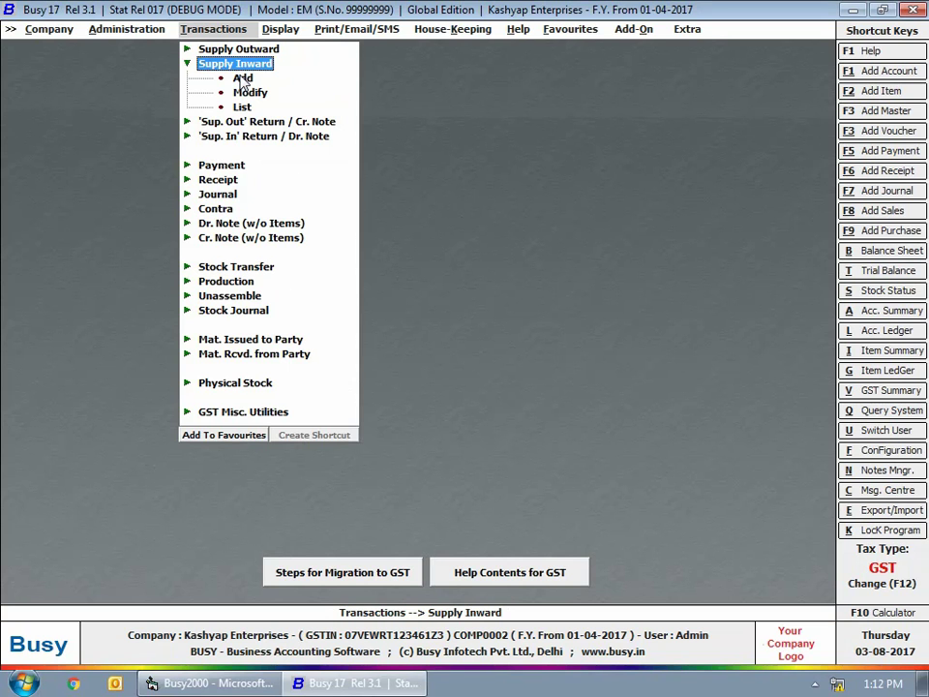
click(241, 78)
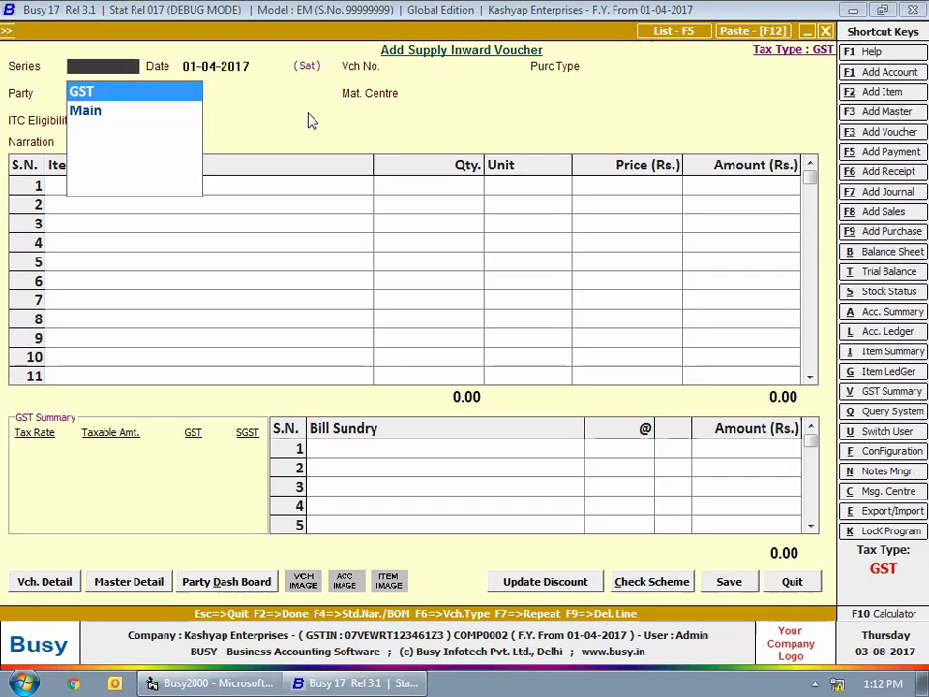
key(Return)
text(20-7)
key(Return)
text(25)
key(Return)
key(Down)
key(Down)
key(Down)
key(Down)
key(Down)
key(Down)
key(Down)
key(Down)
key(Down)
key(Down)
key(Down)
key(Down)
key(Down)
key(Down)
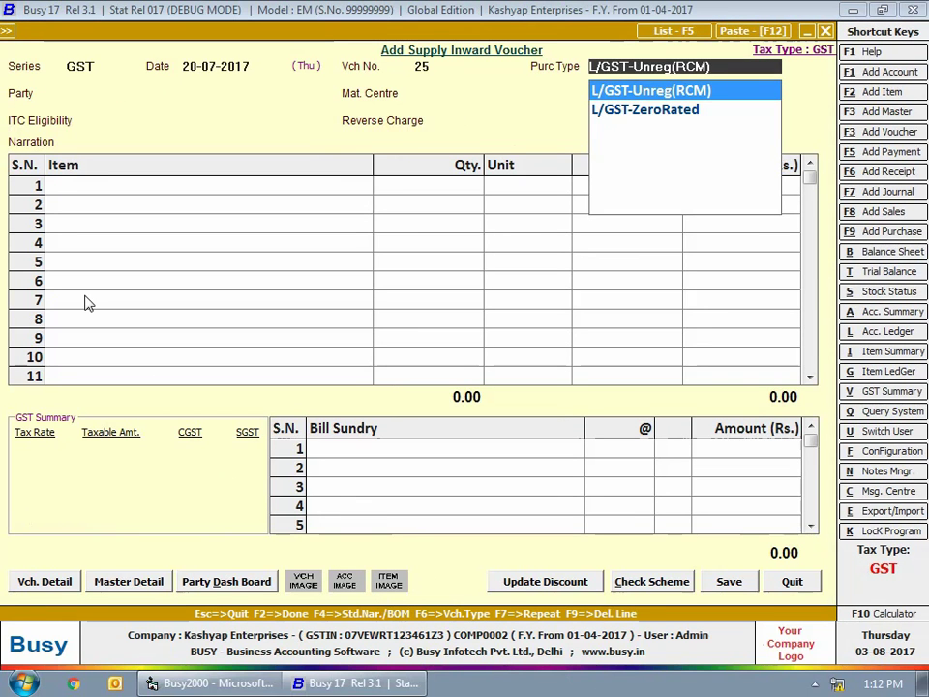
key(Return)
Set party Cash, ITC Input Goods/Services and reverse charge Based on Daily Limit.
text(cas)
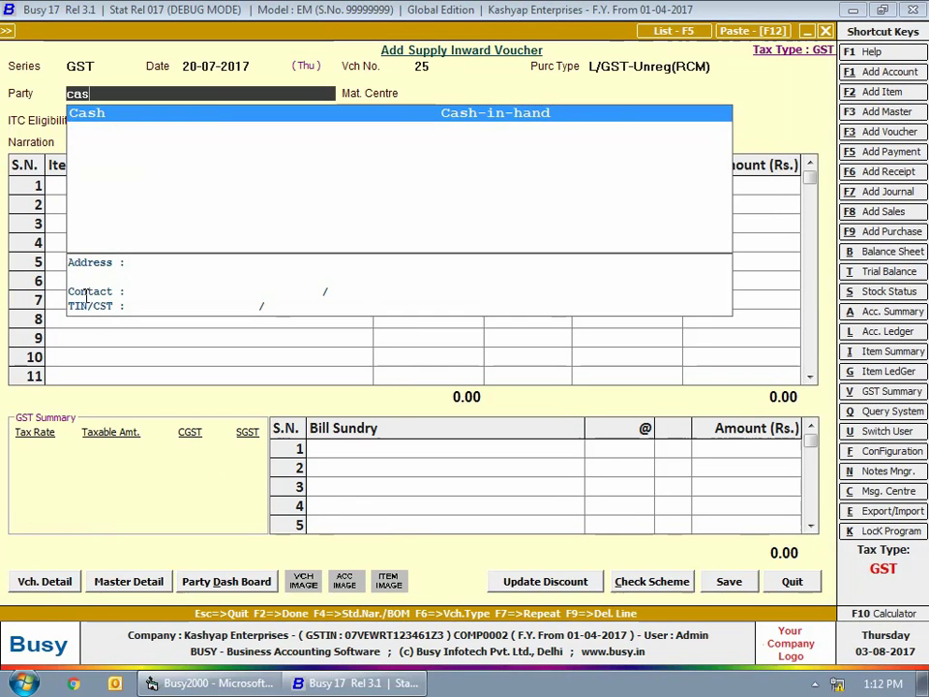
key(Return)
key(Return)
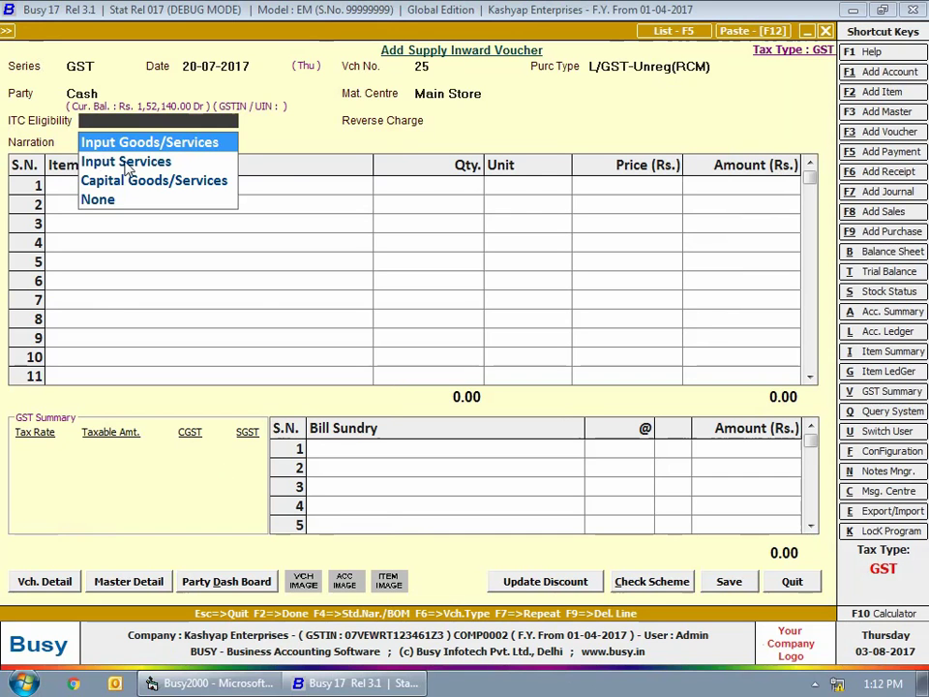
key(Return)
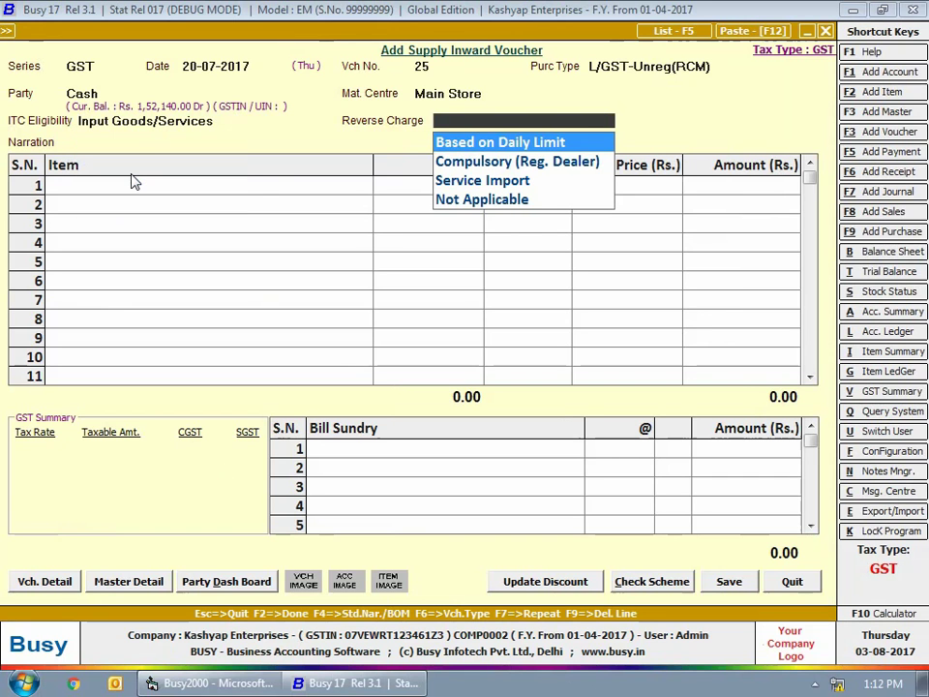
key(Return)
Add 100 pcs of Mobile Covers, accept the GST reporting details and save the purchase.
key(Return)
text(100)
key(Return)
key(Return)
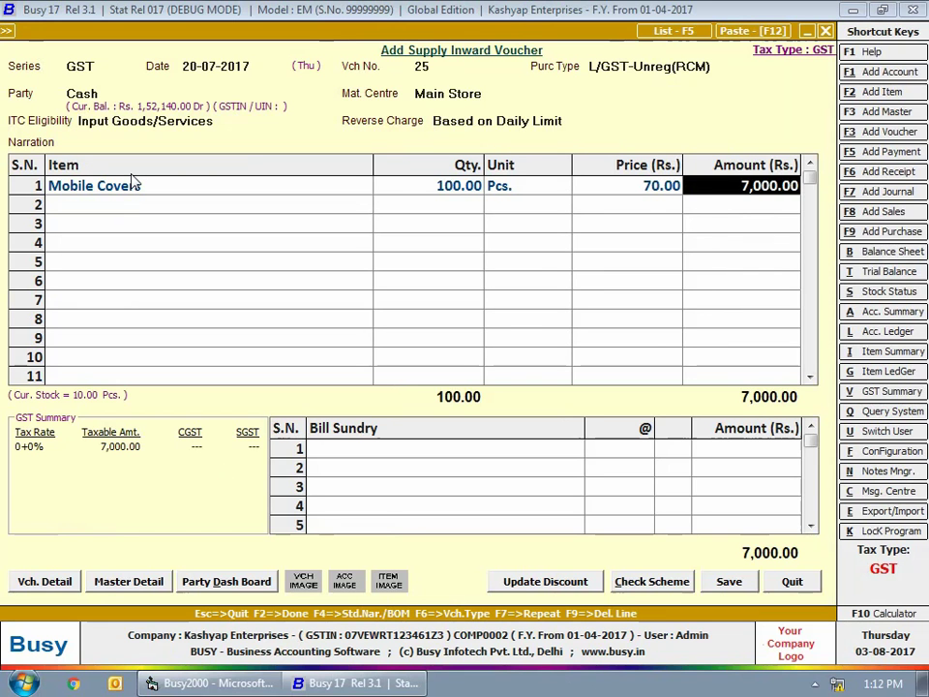
key(Return)
key(Return)
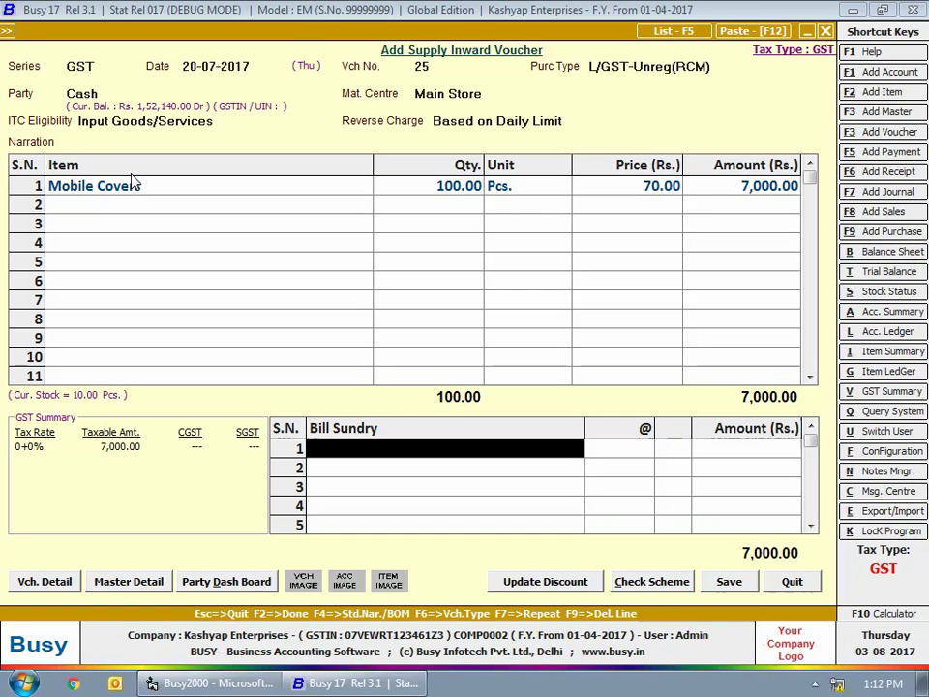
key(Return)
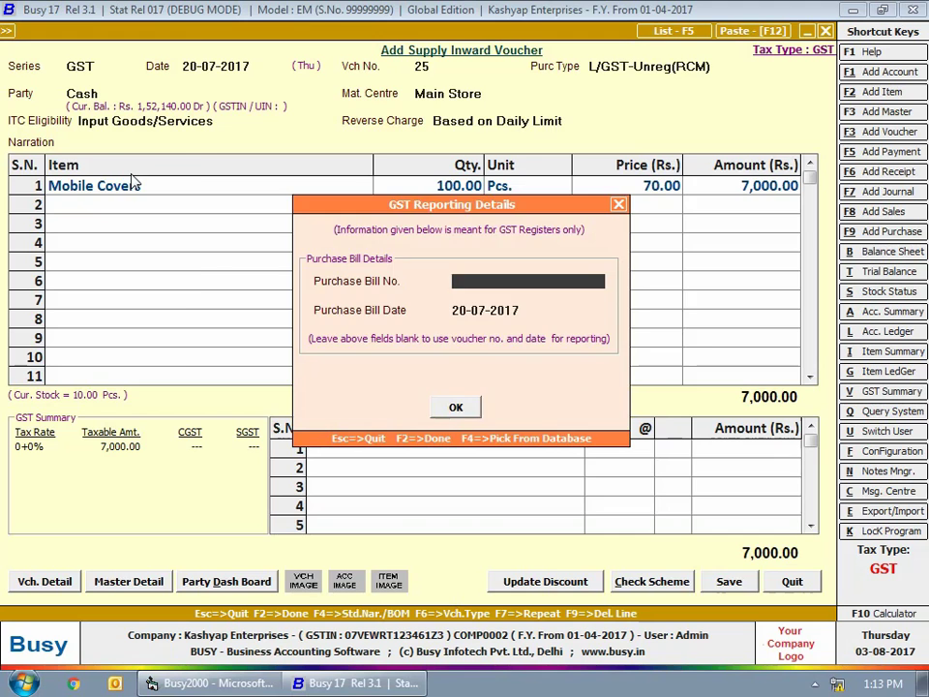
key(F2)
key(Return)
key(Escape)
key(Escape)
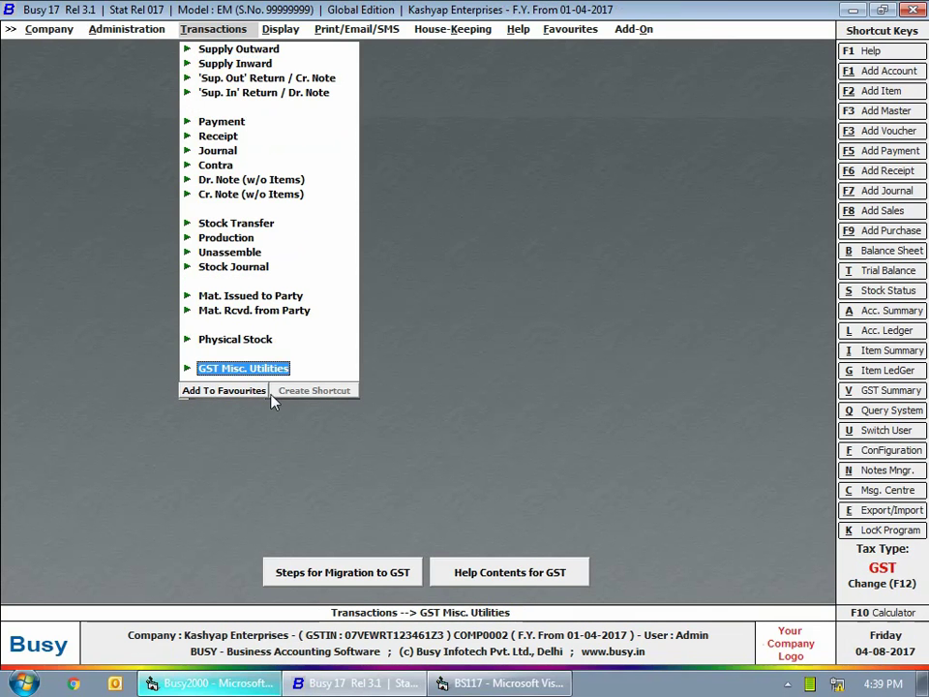
Open the Check/Post Consolidated RCM Payable summary for 01-07-2017 to 20-07-2017.
click(228, 369)
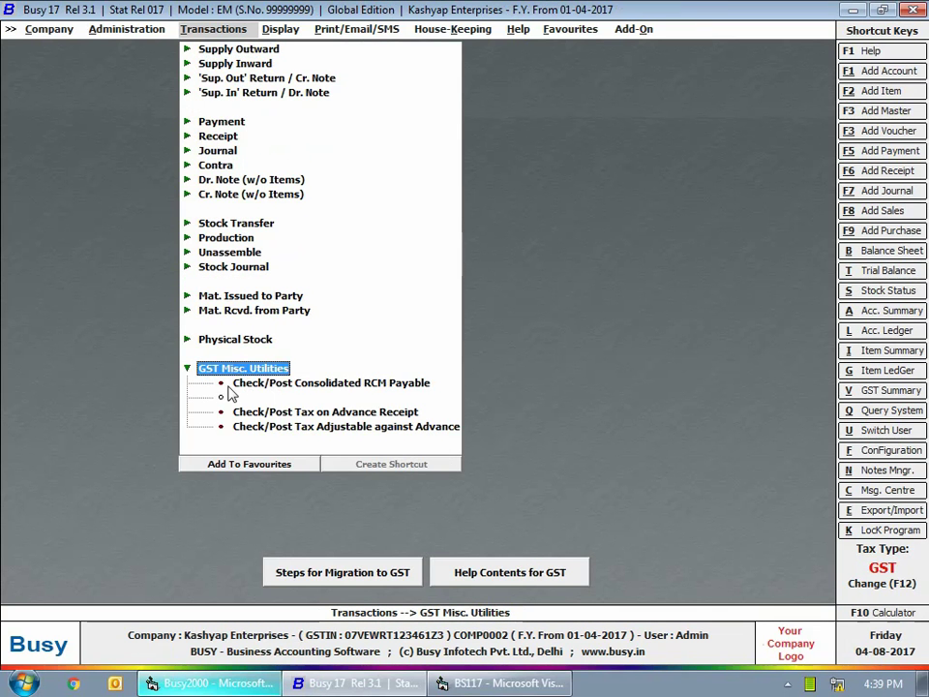
click(249, 383)
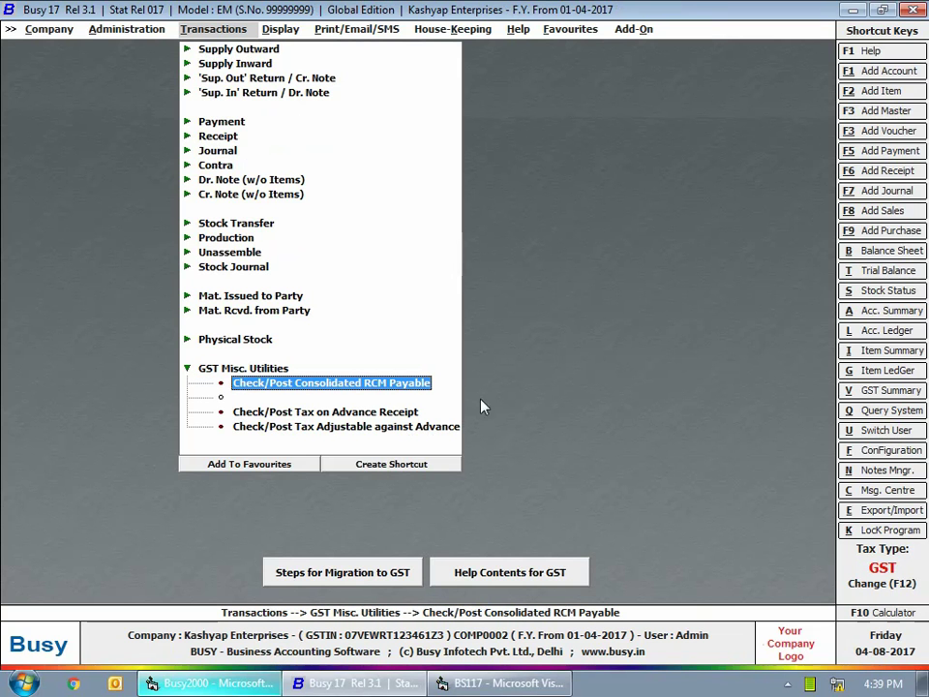
double_click(390, 385)
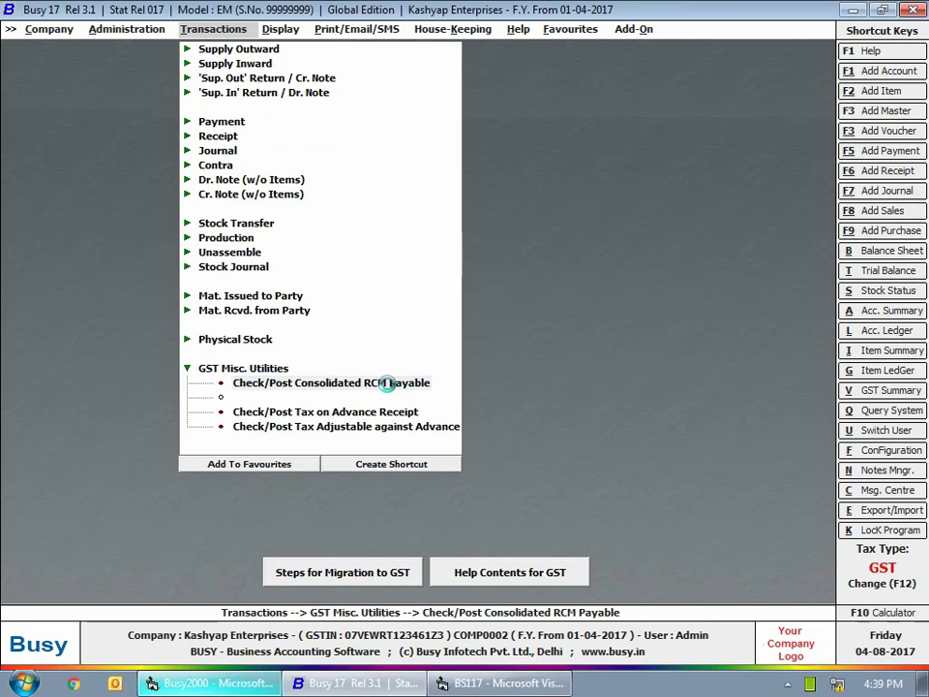
text(1)
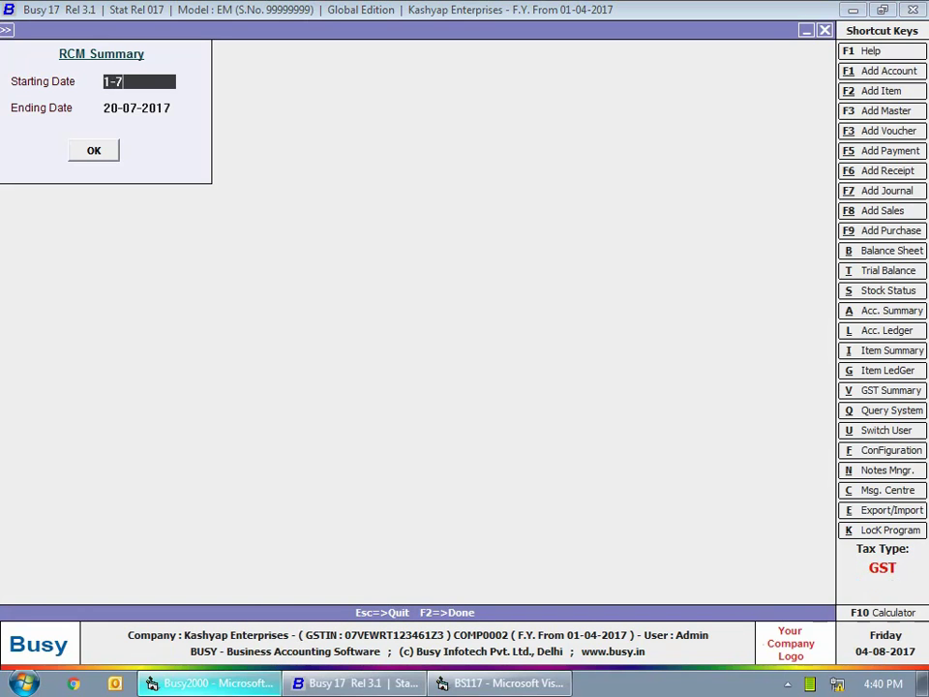
text(-7)
key(Return)
key(Return)
key(Return)
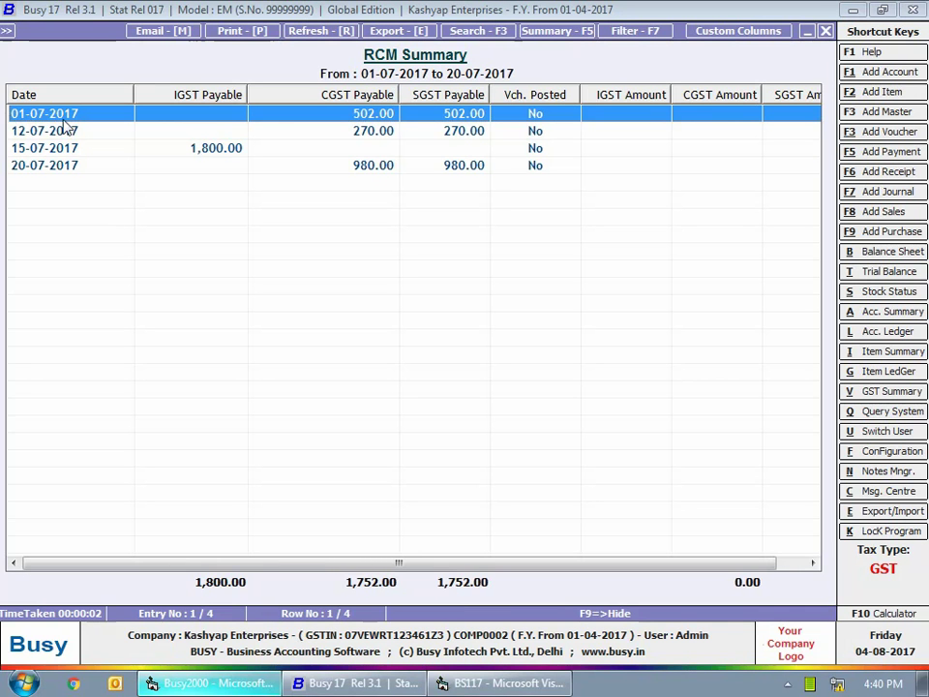
Open the 01-07-2017 RCM payable details and begin posting its consolidated voucher.
double_click(431, 114)
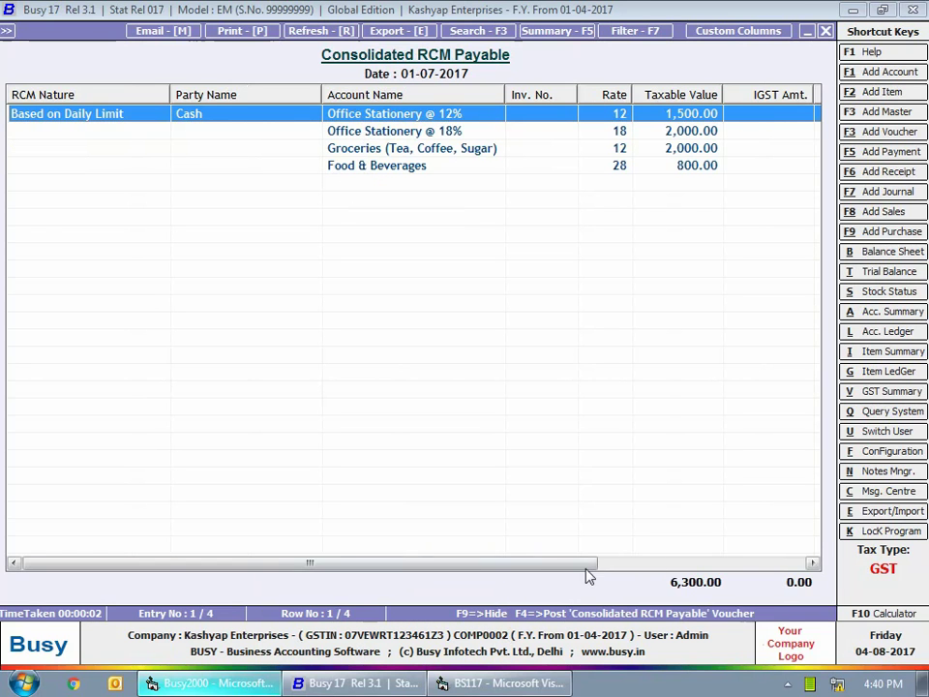
click(521, 614)
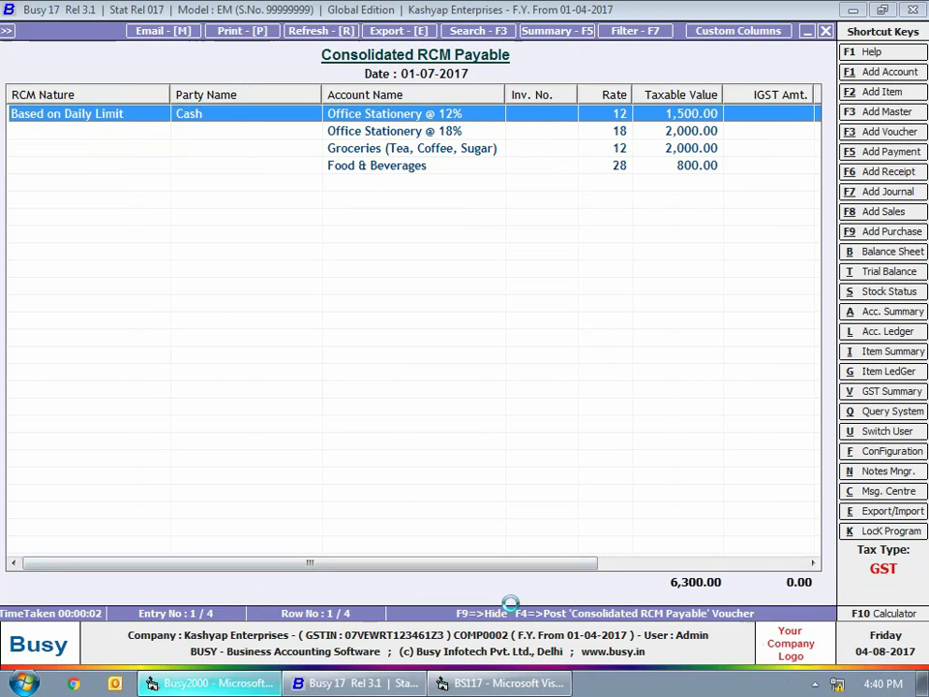
key(F4)
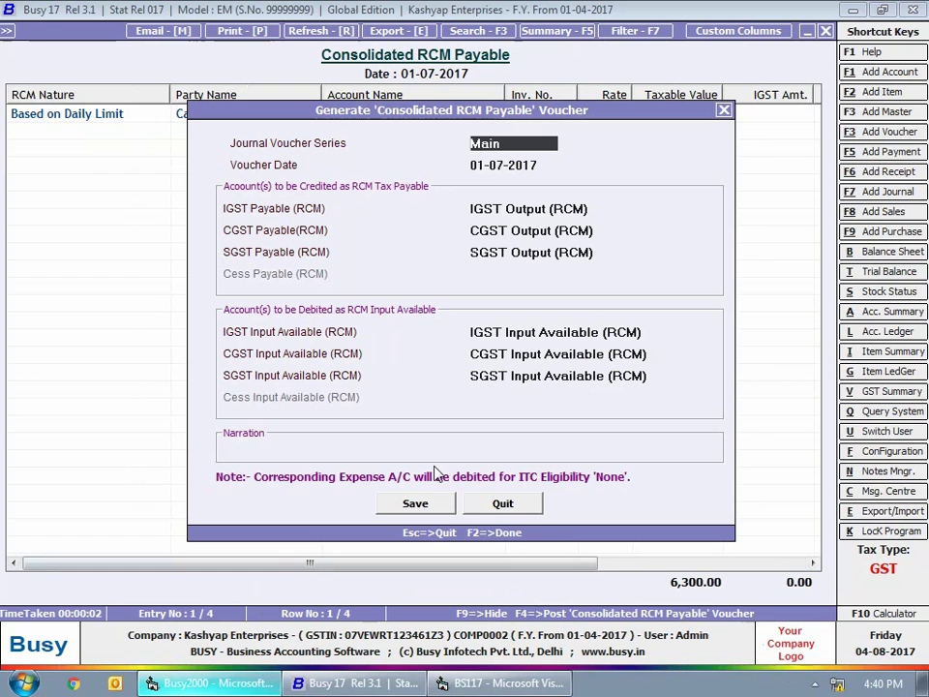
Create and save the 01-07-2017 journal voucher with GST nature Consolidated RCM Payable.
key(Return)
key(Return)
key(Return)
key(Return)
key(Return)
key(Return)
key(Return)
key(Return)
key(Return)
key(Return)
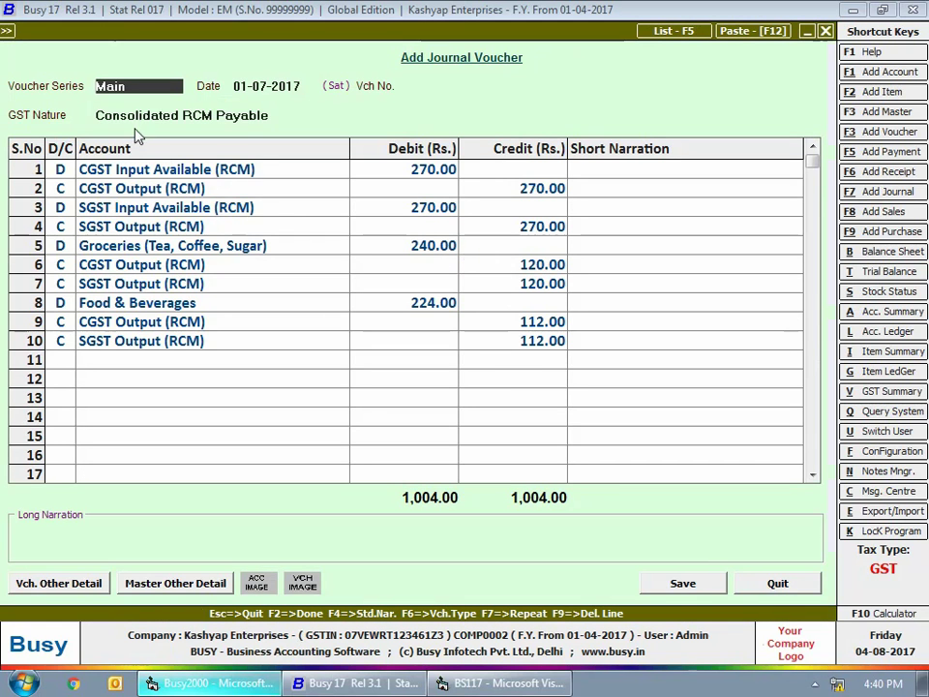
click(145, 116)
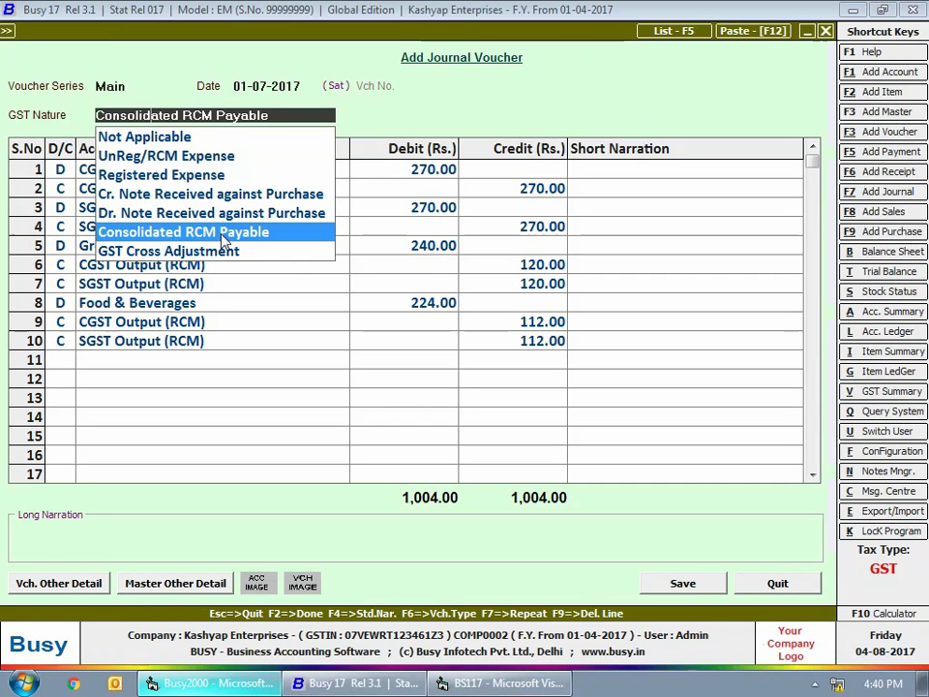
click(223, 242)
click(92, 171)
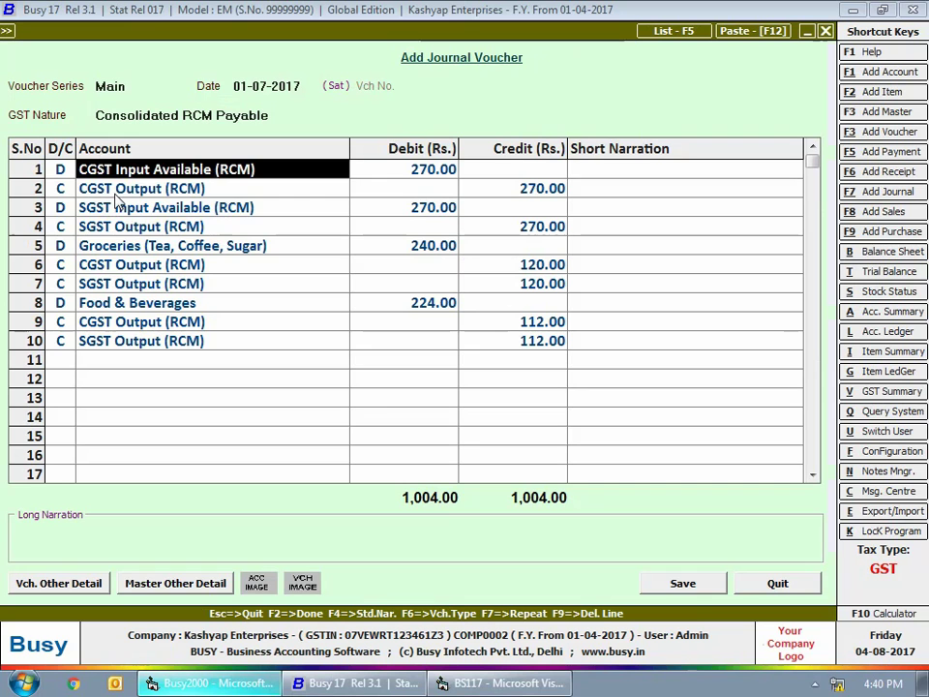
click(115, 191)
click(104, 209)
click(111, 229)
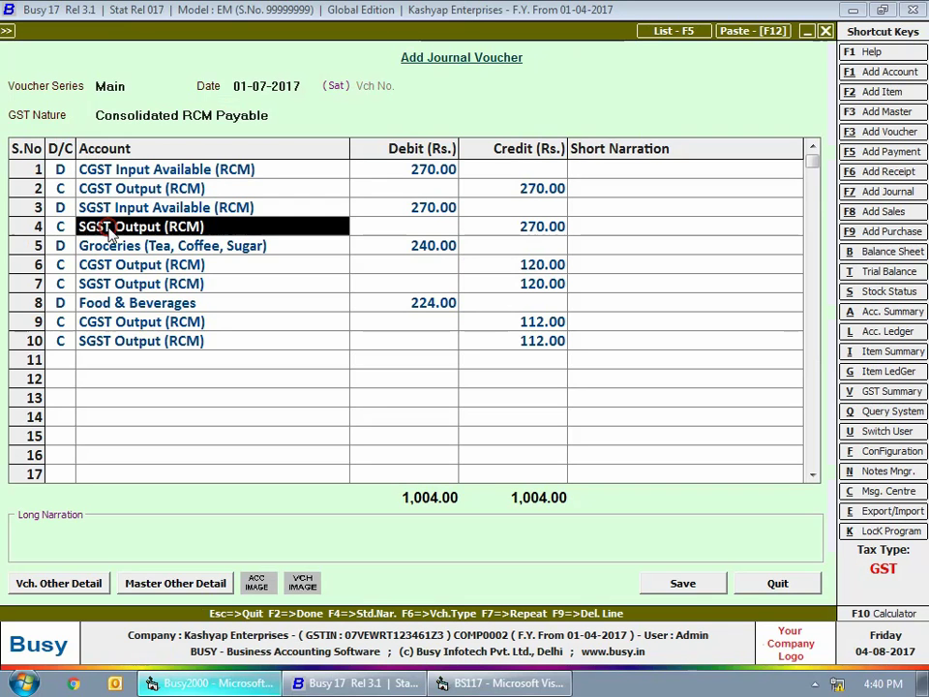
click(167, 268)
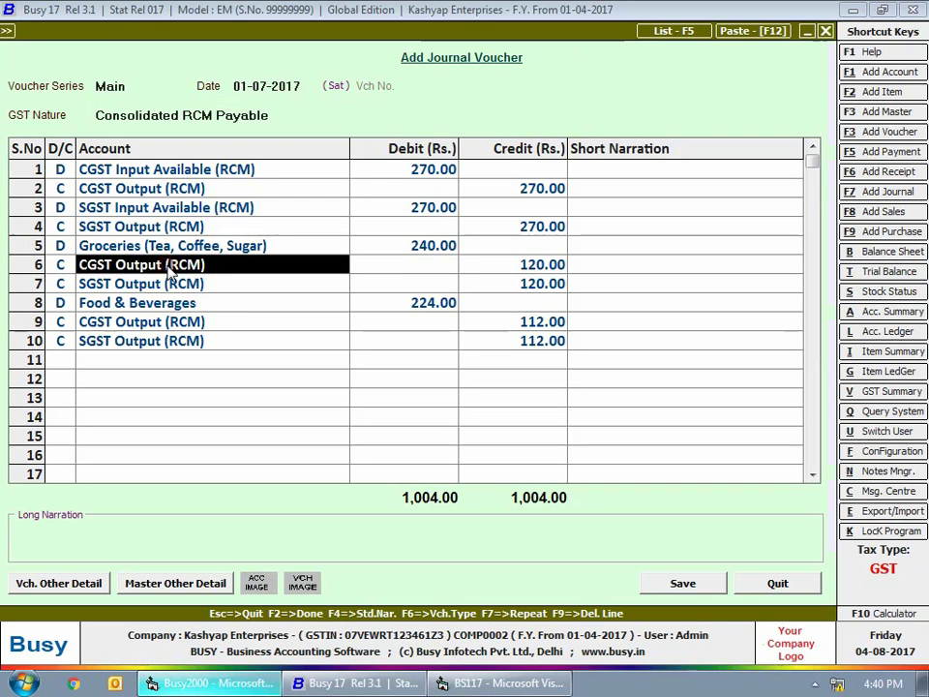
click(170, 283)
click(173, 245)
click(172, 323)
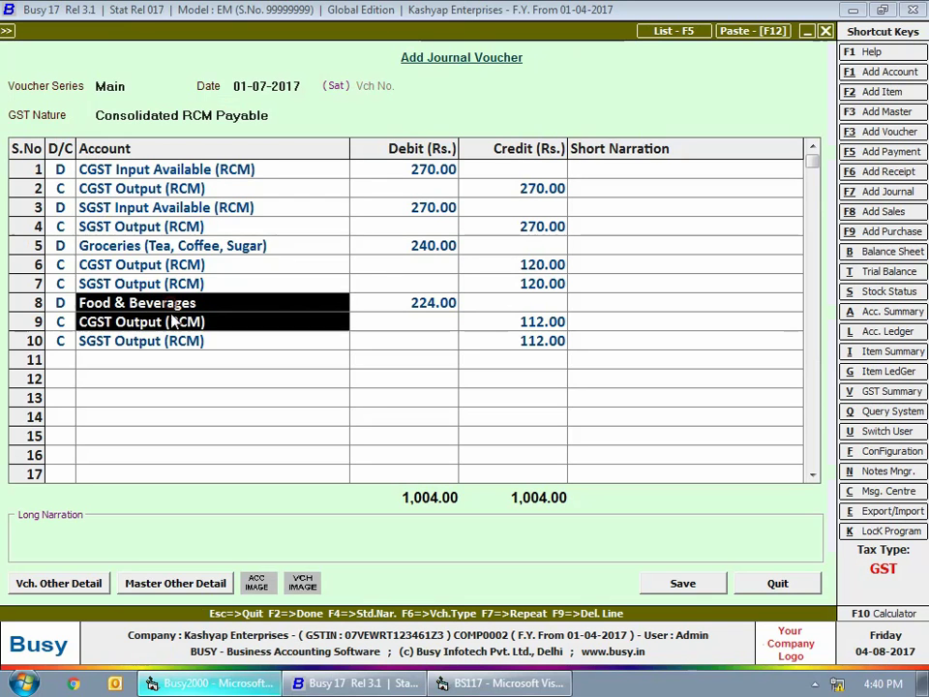
click(550, 351)
click(685, 583)
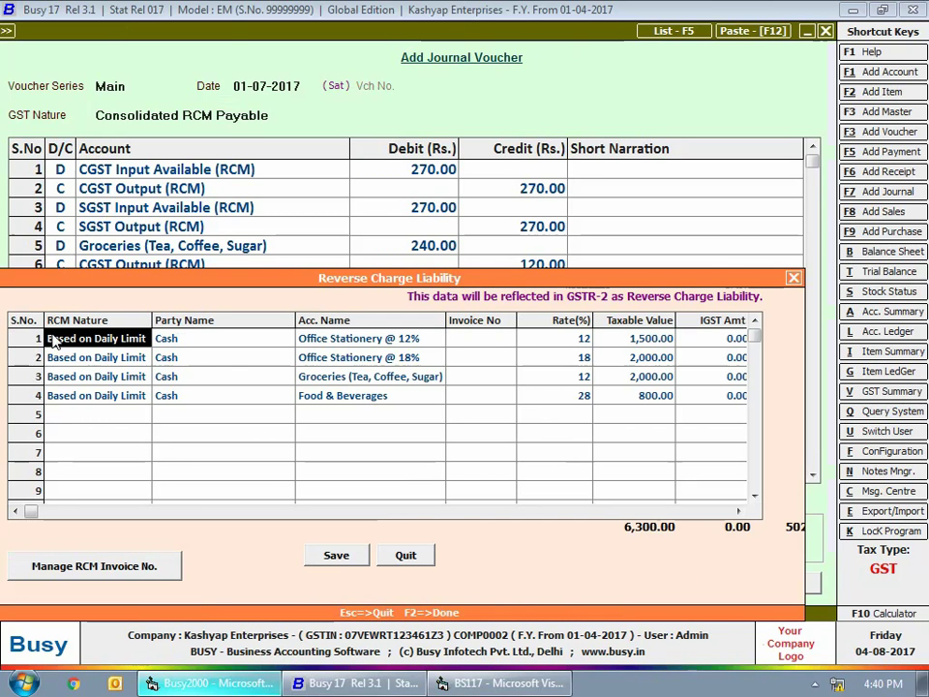
Assign RCM invoice number 01-Jul/1 and preview the self-generated RCM tax invoice.
click(15, 590)
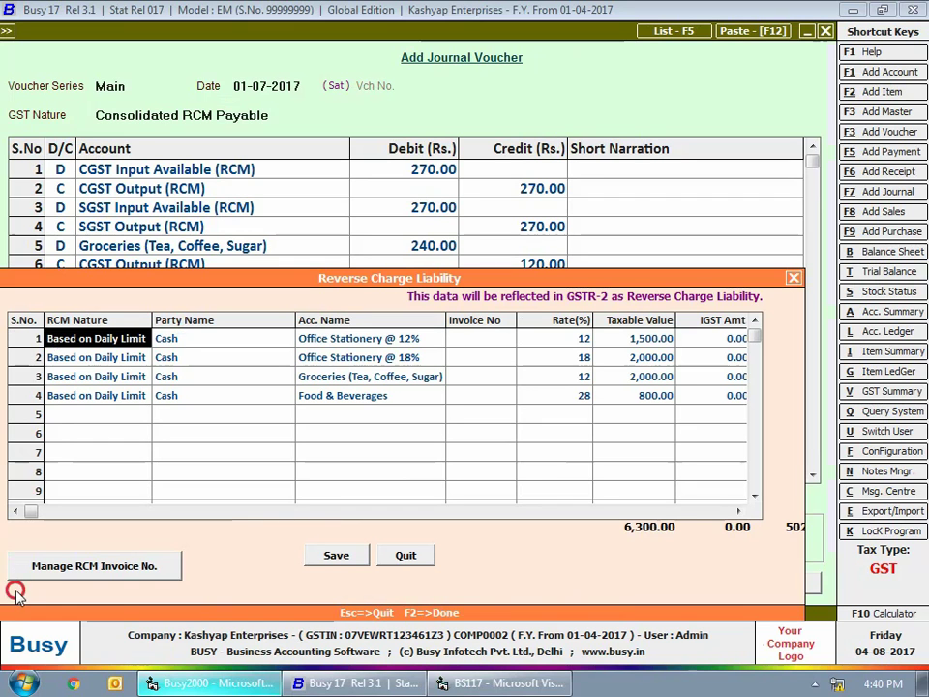
click(97, 571)
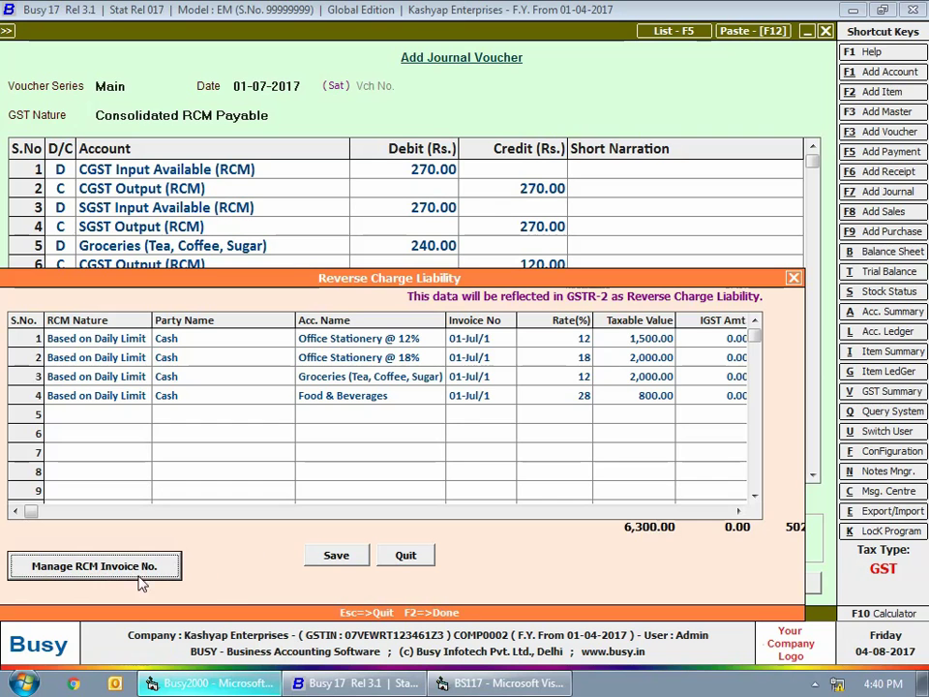
click(337, 558)
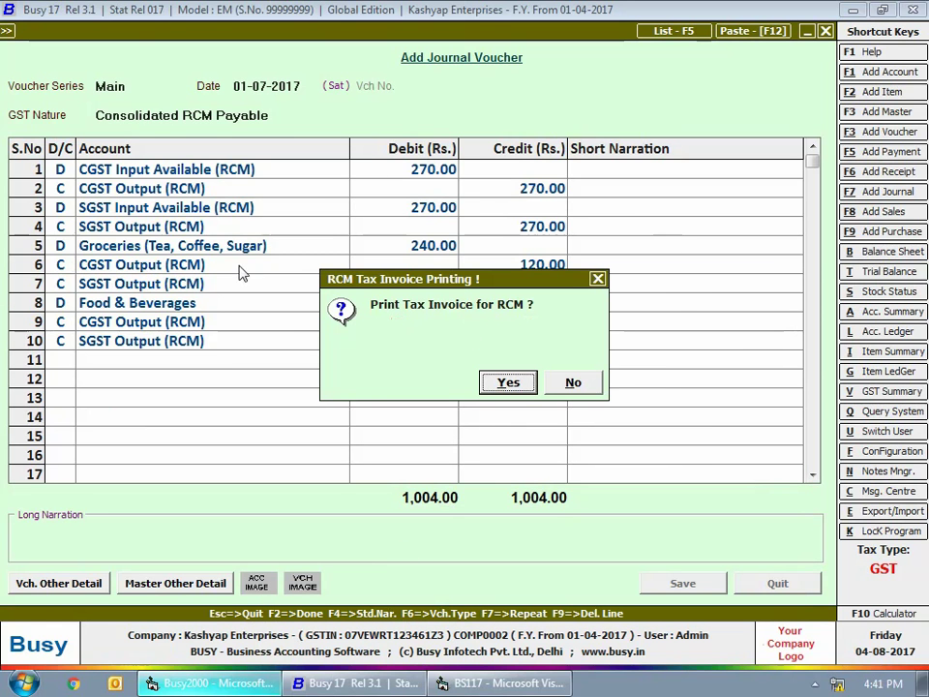
click(510, 386)
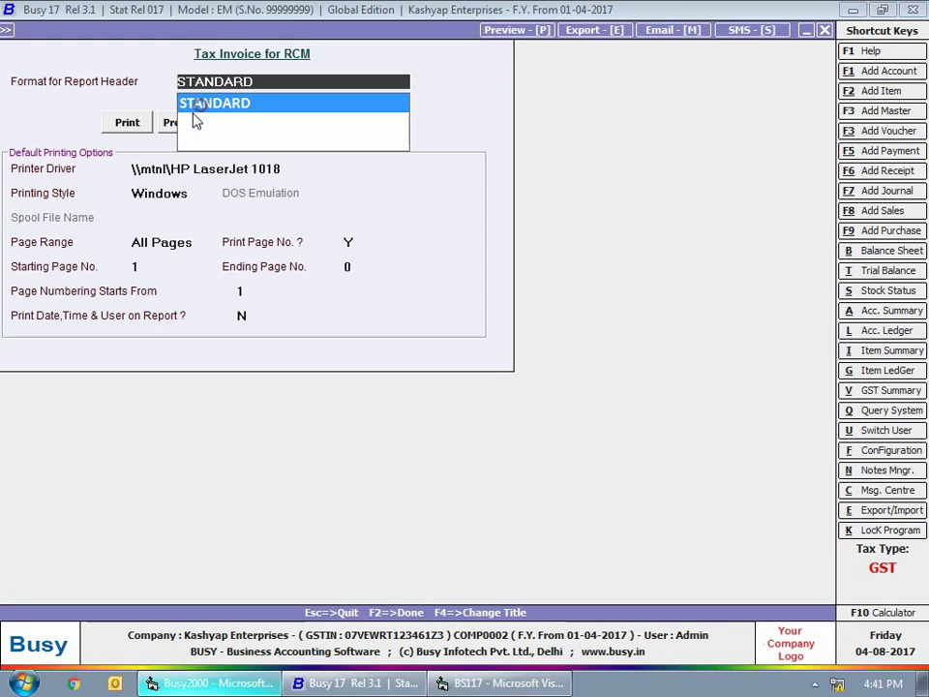
click(165, 121)
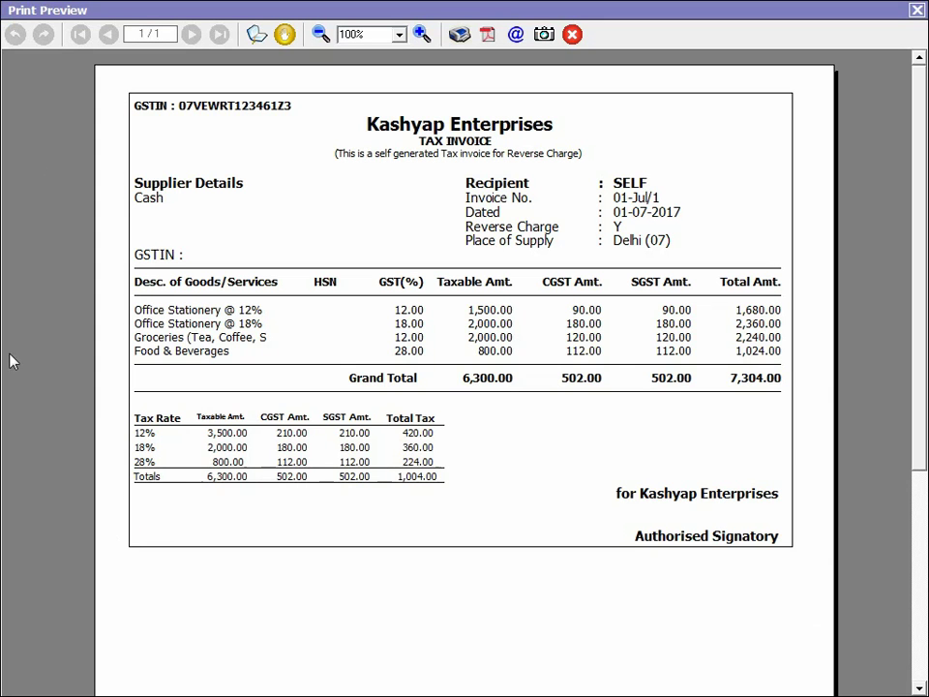
click(916, 11)
Open the 12-07-2017 RCM details, widening the RCM Nature and Account Name columns.
click(825, 30)
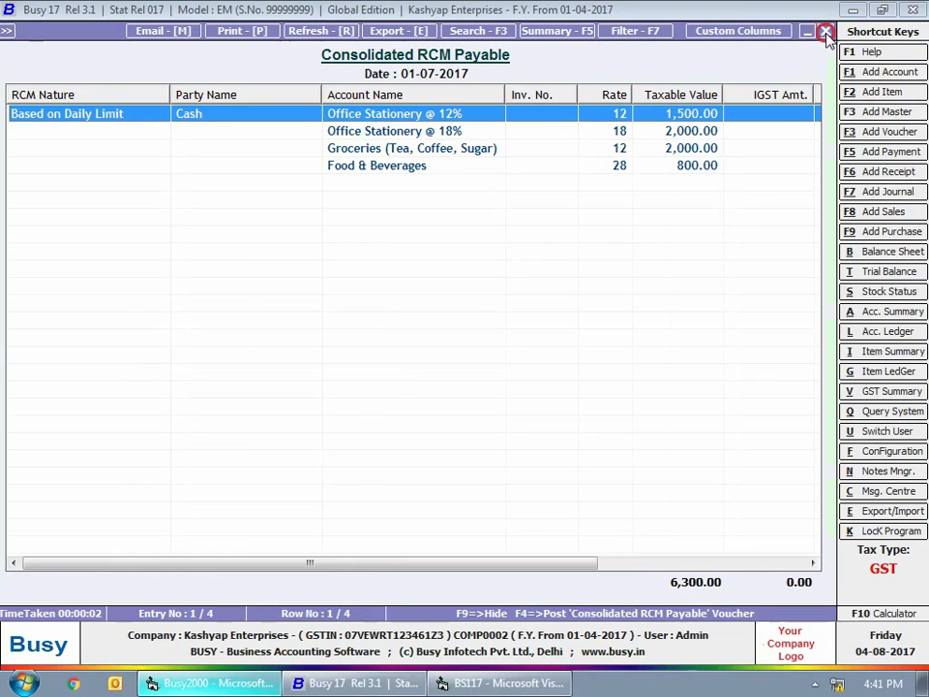
click(825, 30)
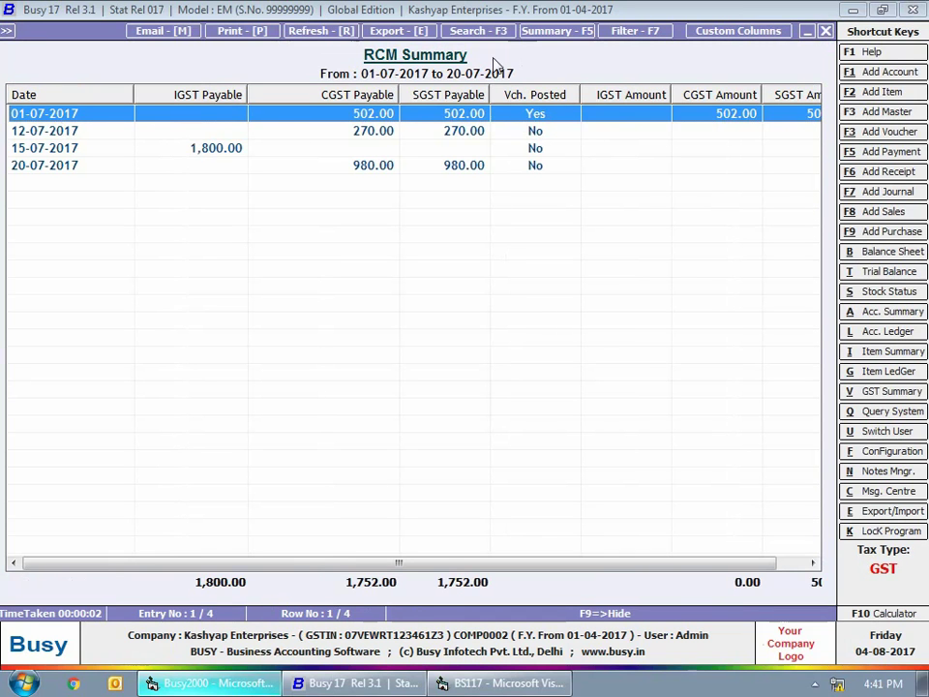
click(108, 131)
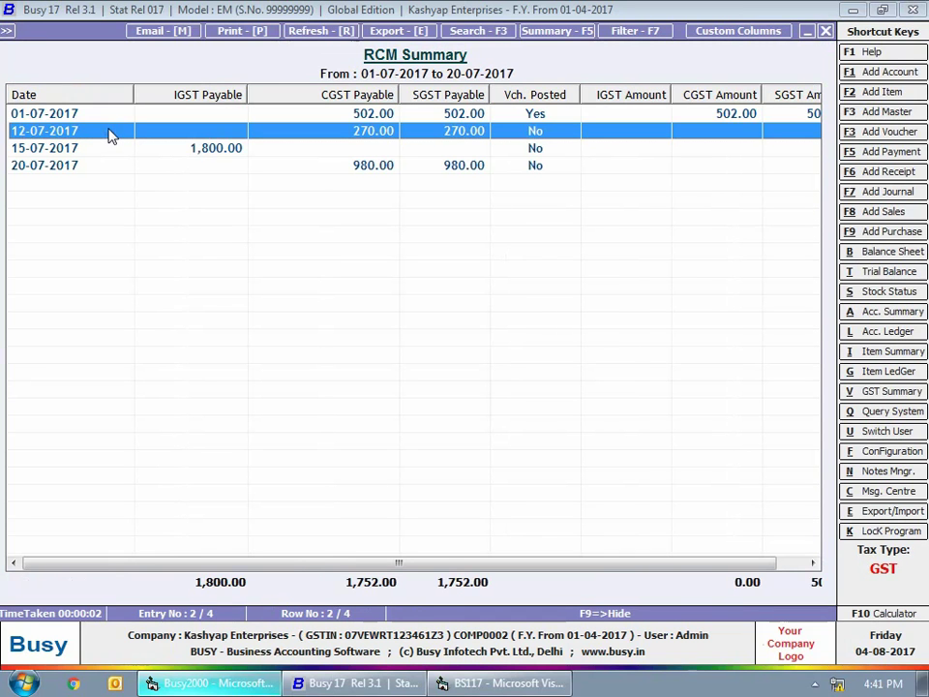
double_click(108, 132)
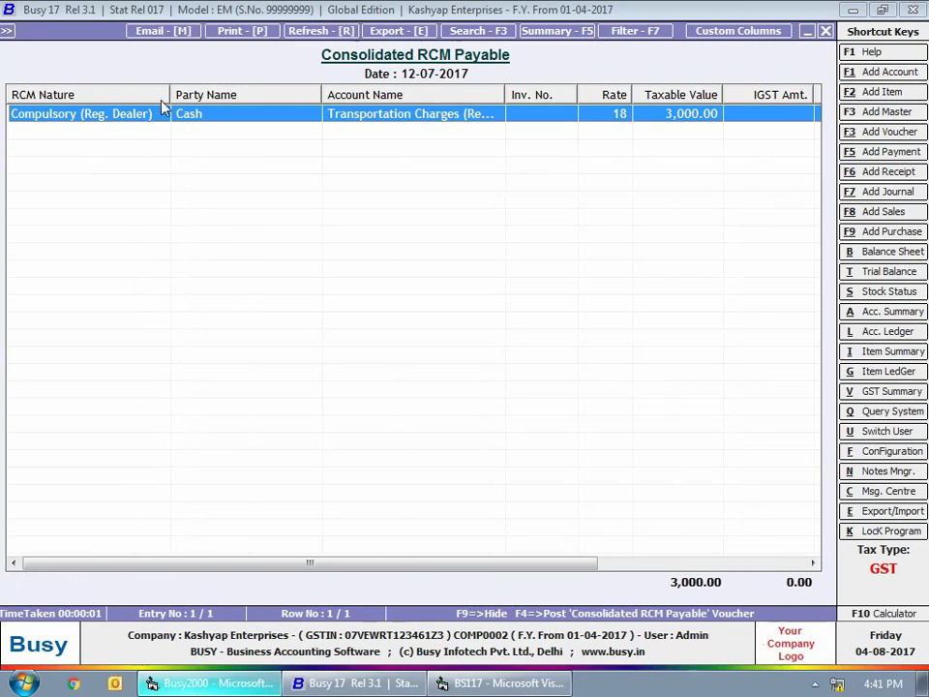
mouse_move(165, 92)
mouse_down()
mouse_move(176, 90)
mouse_move(169, 91)
mouse_up()
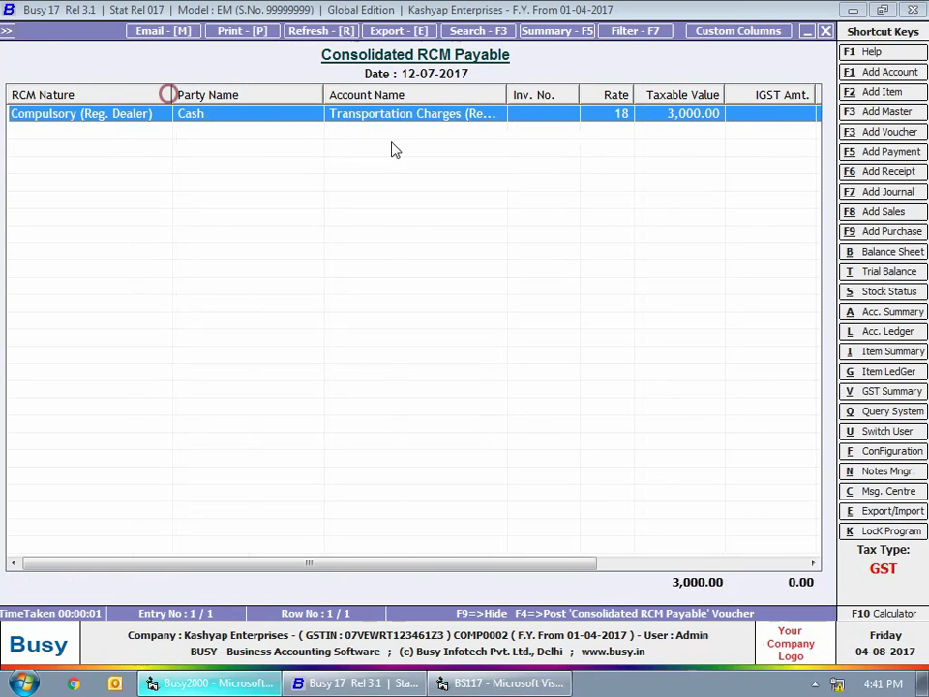
drag(506, 93, 521, 93)
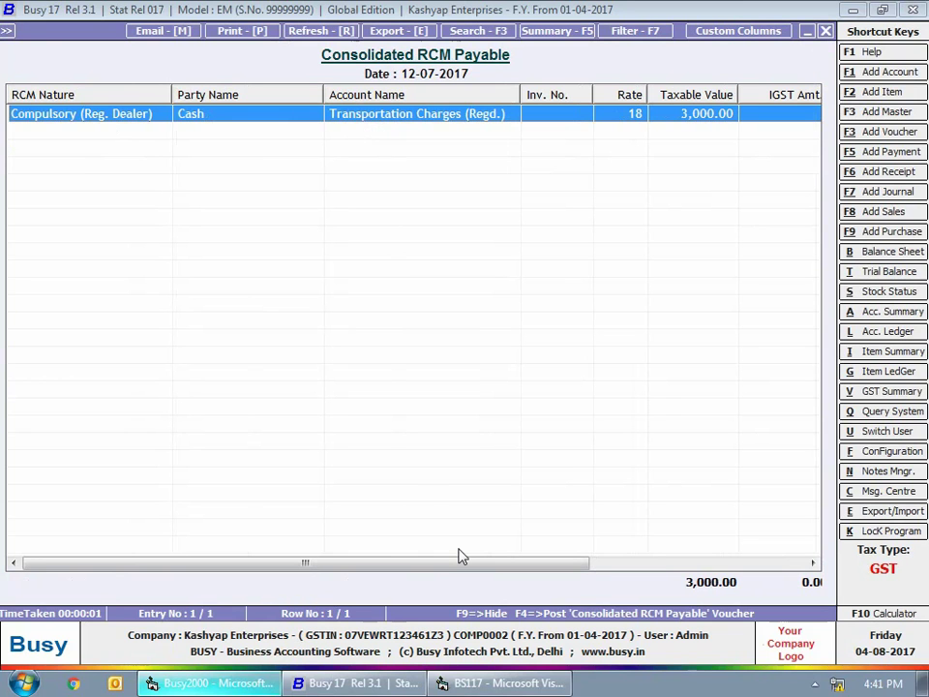
Post the 12-07-2017 consolidated RCM journal with its invoice number, skipping the tax invoice print.
key(F4)
click(416, 502)
click(504, 382)
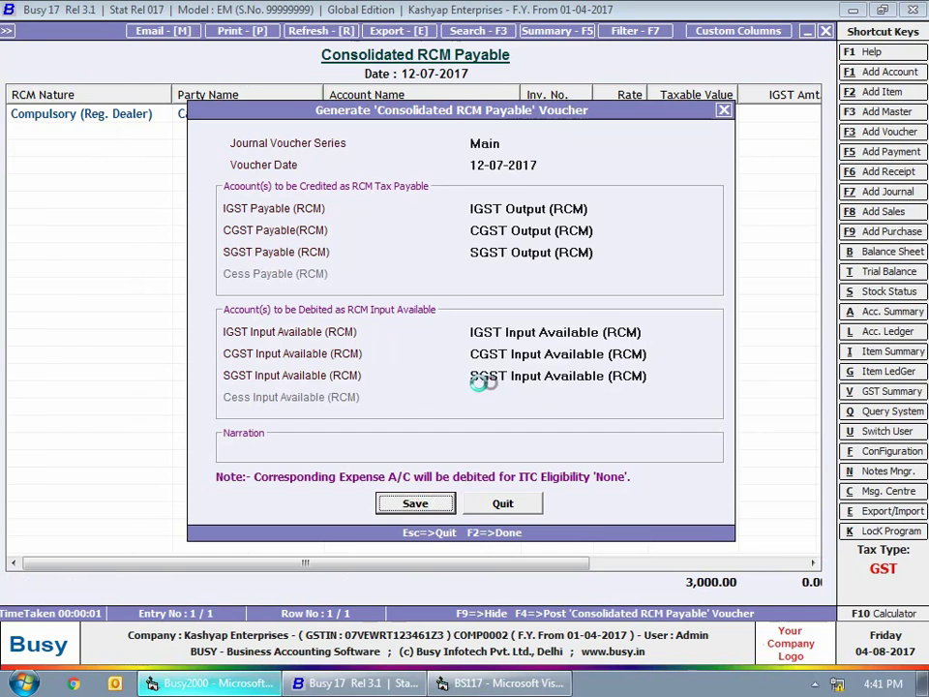
click(678, 584)
click(116, 577)
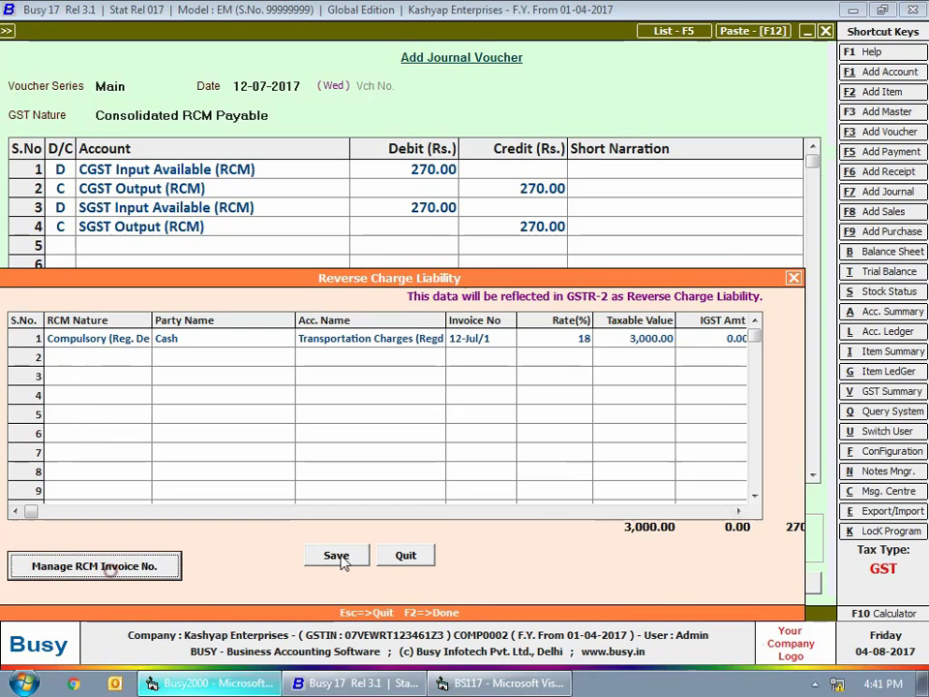
click(332, 553)
click(573, 383)
key(Escape)
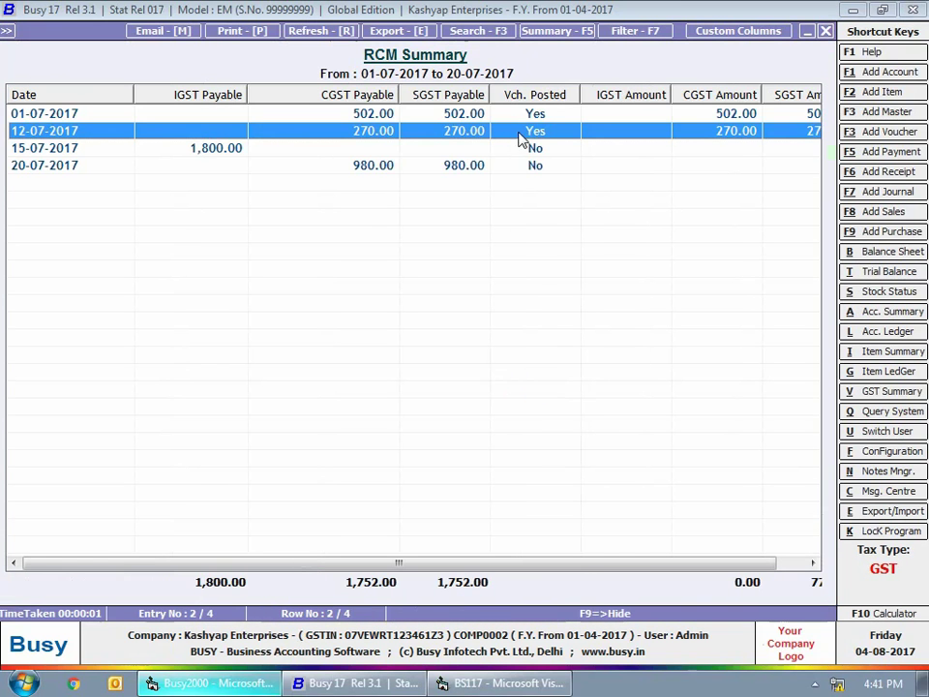
Post the 15-07-2017 consolidated RCM journal with RCM invoice number 15-Jul/1.
key(Down)
key(Return)
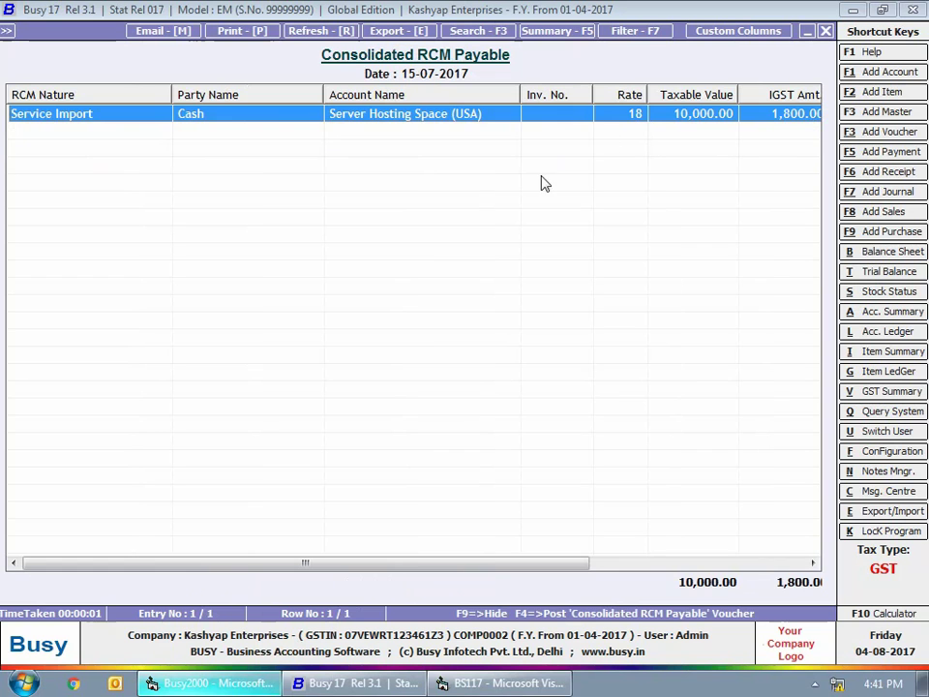
key(F4)
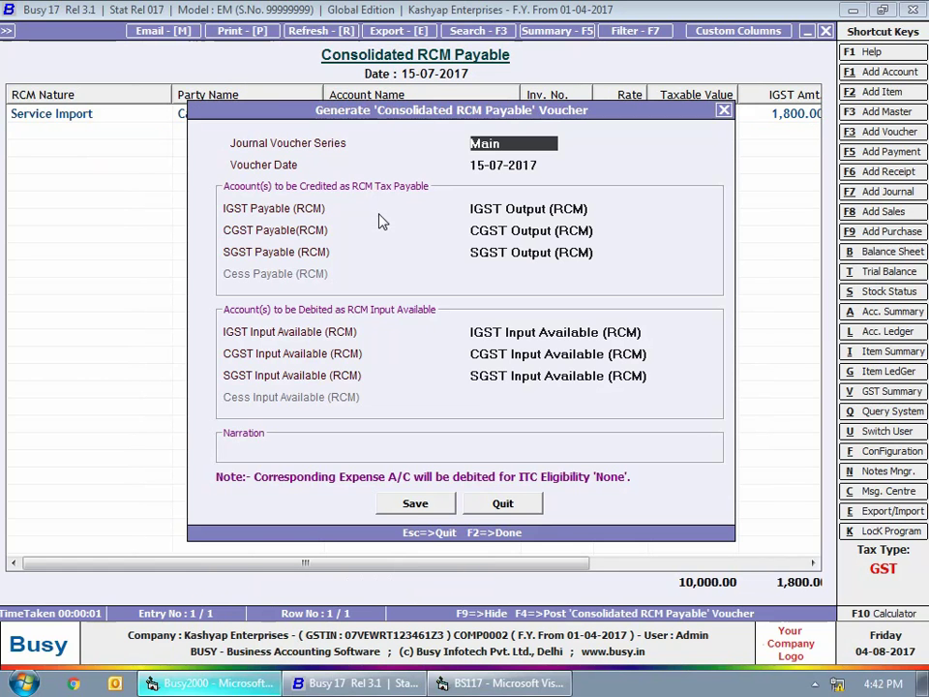
click(414, 502)
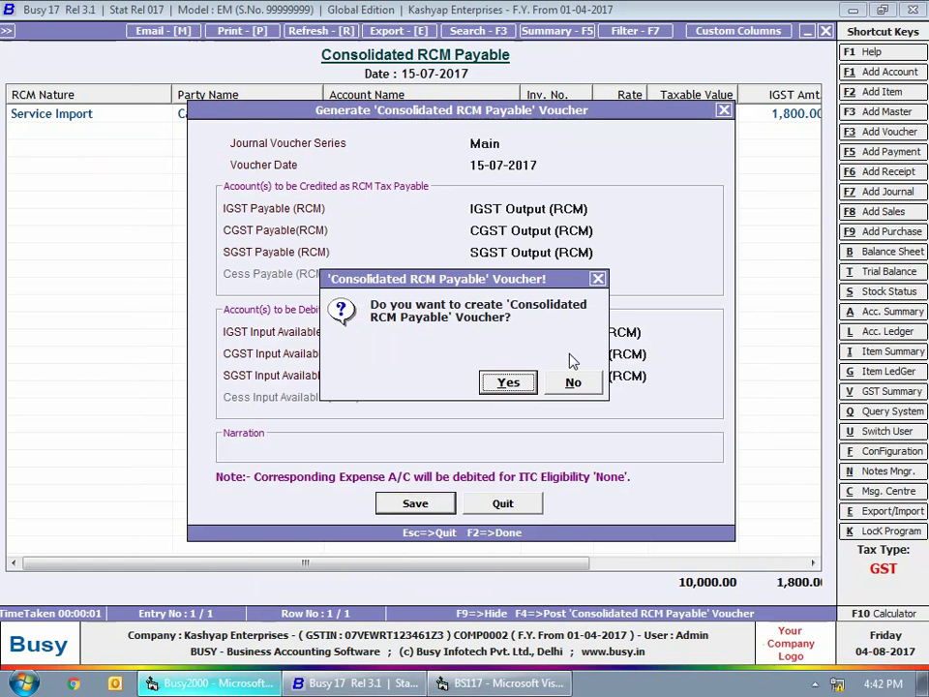
click(501, 383)
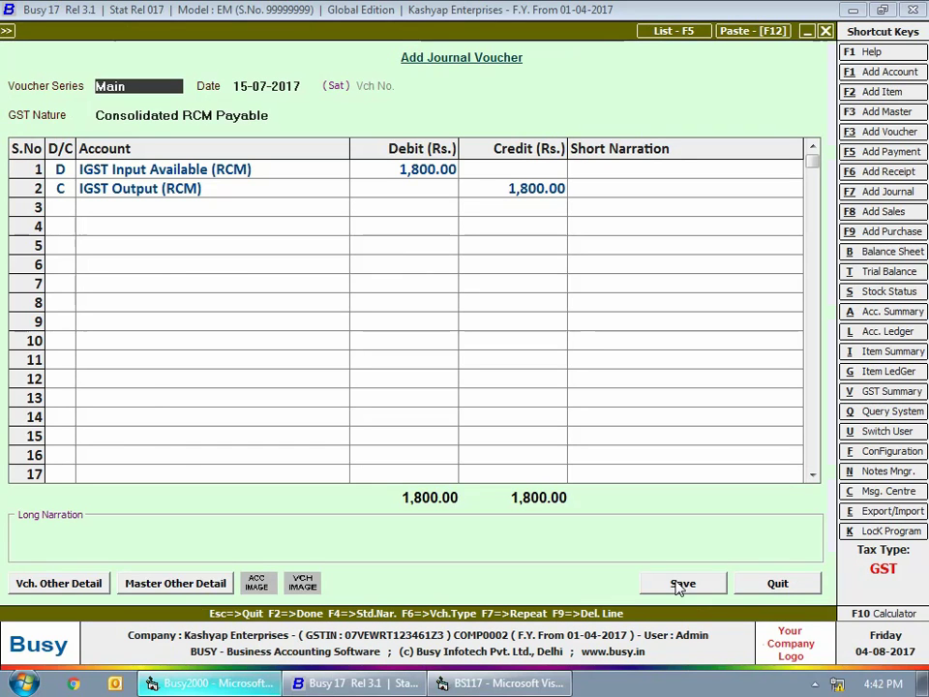
click(683, 585)
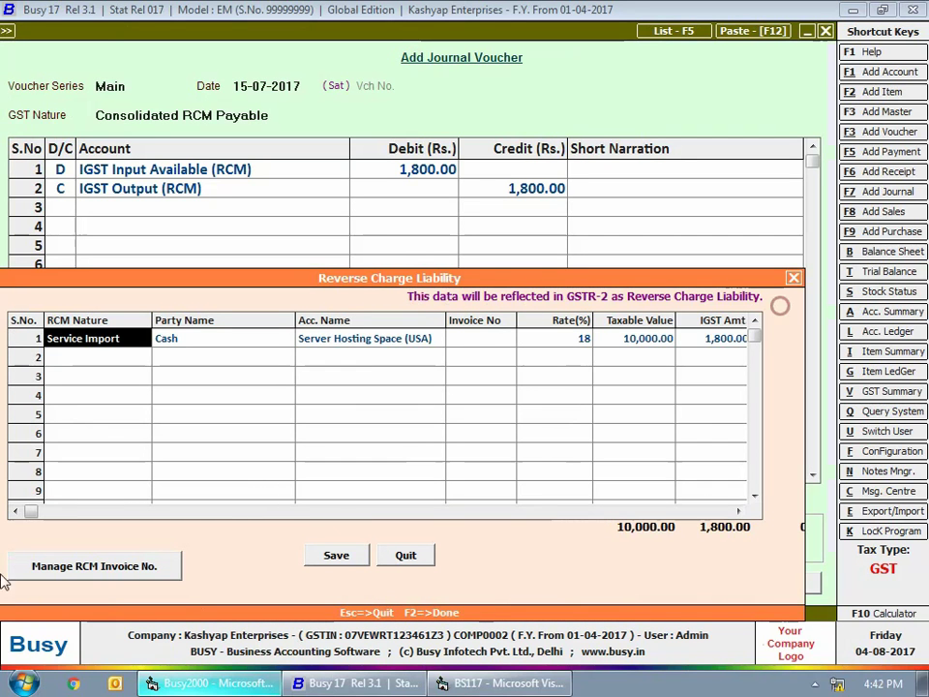
click(116, 566)
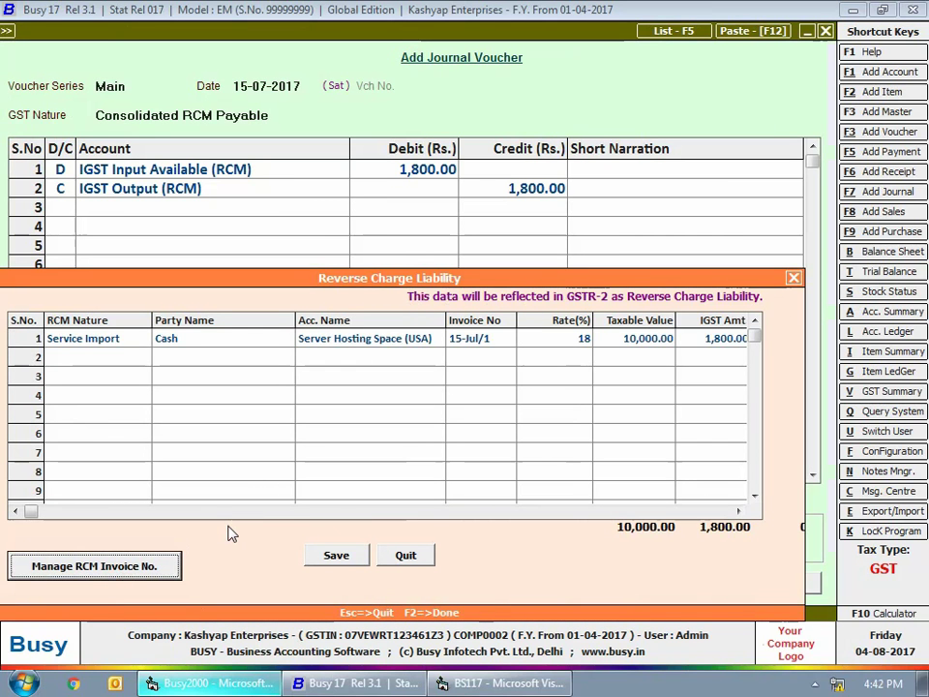
click(330, 557)
click(510, 379)
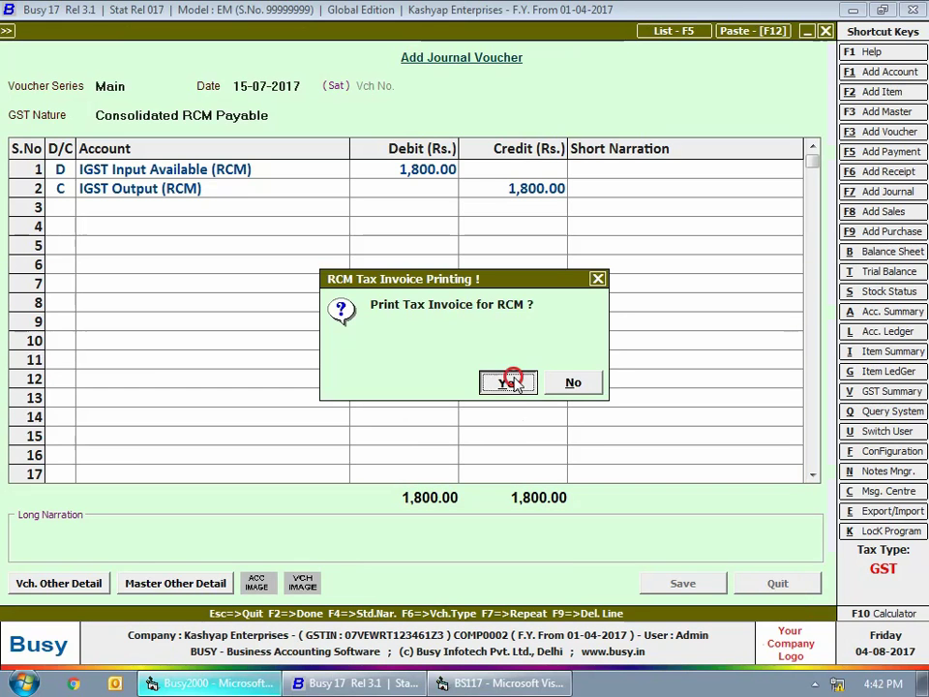
Preview the 15-07-2017 RCM tax invoice and close back to the RCM Summary.
click(171, 121)
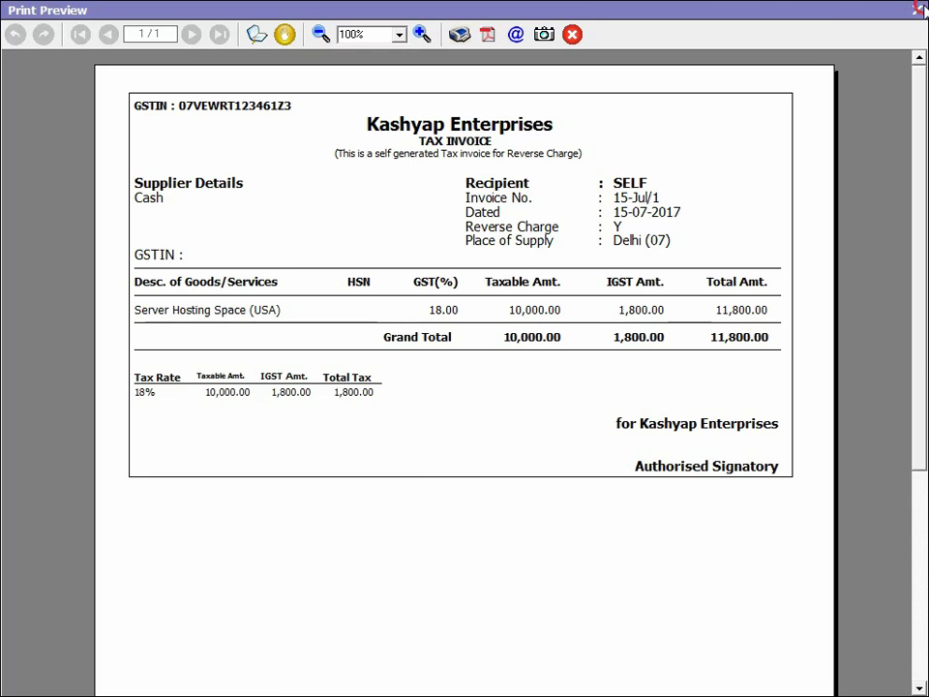
key(Escape)
click(825, 30)
click(825, 30)
click(825, 30)
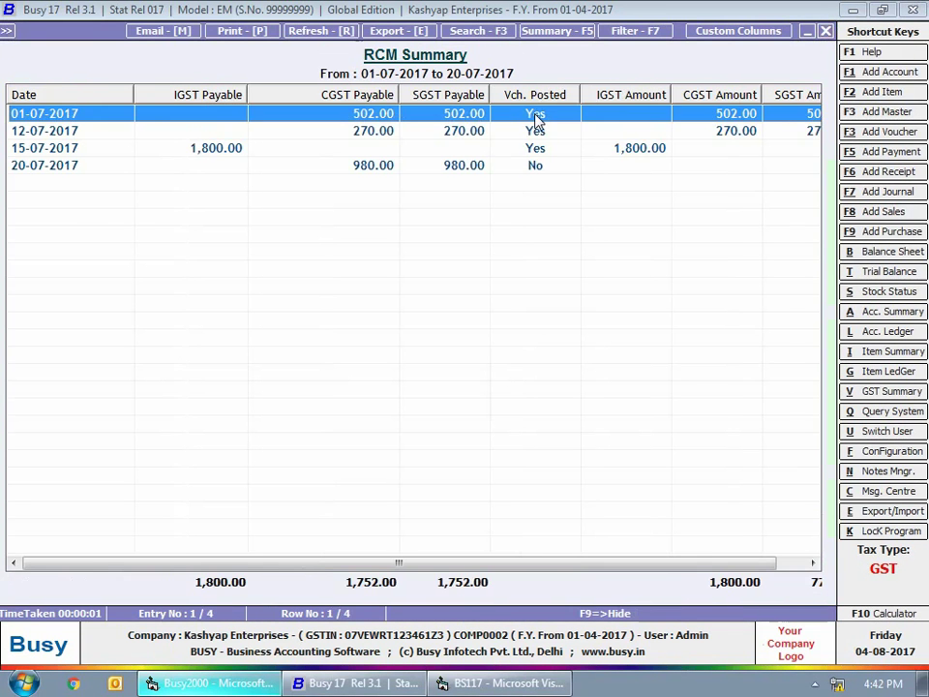
click(537, 130)
Select 20-07-2017 in the RCM Summary and open its details for posting.
click(537, 148)
click(535, 164)
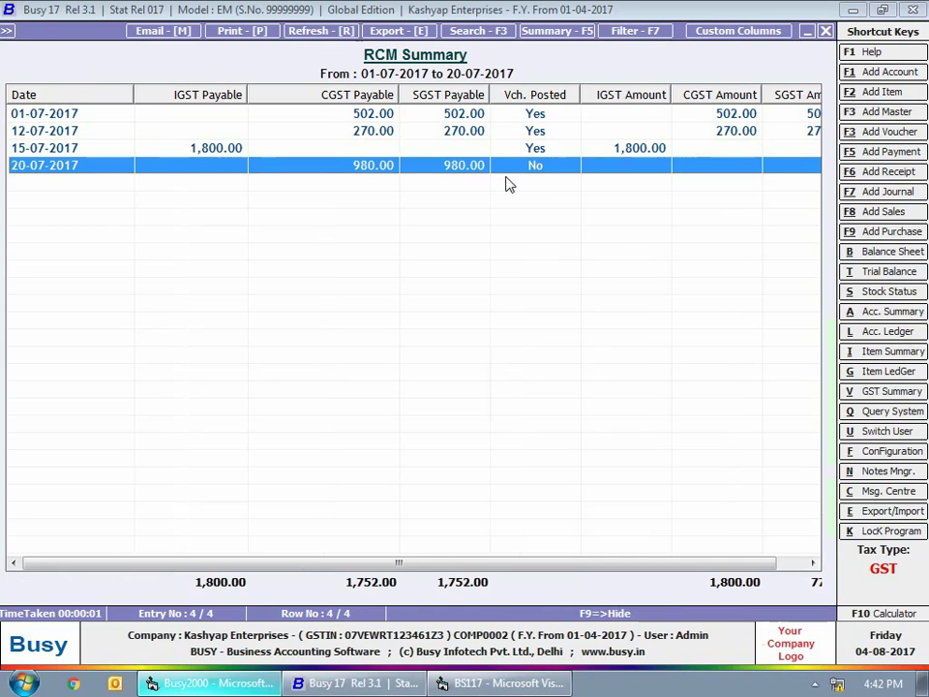
key(Return)
key(F4)
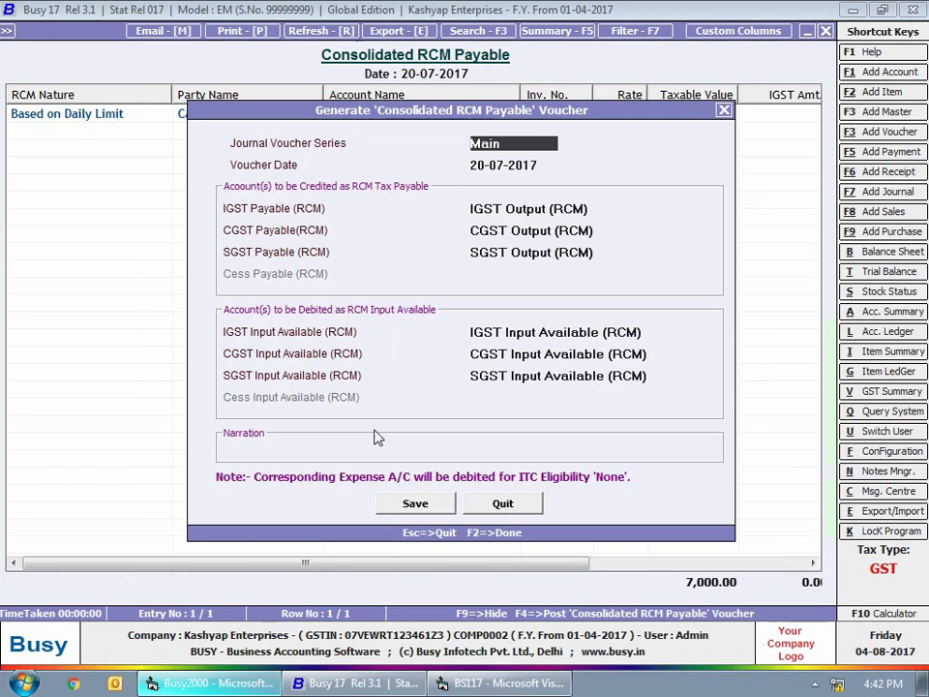
Post the 20-07-2017 consolidated RCM journal with invoice 20-Jul/1, declining the tax invoice print.
click(417, 503)
click(506, 381)
click(681, 584)
click(115, 570)
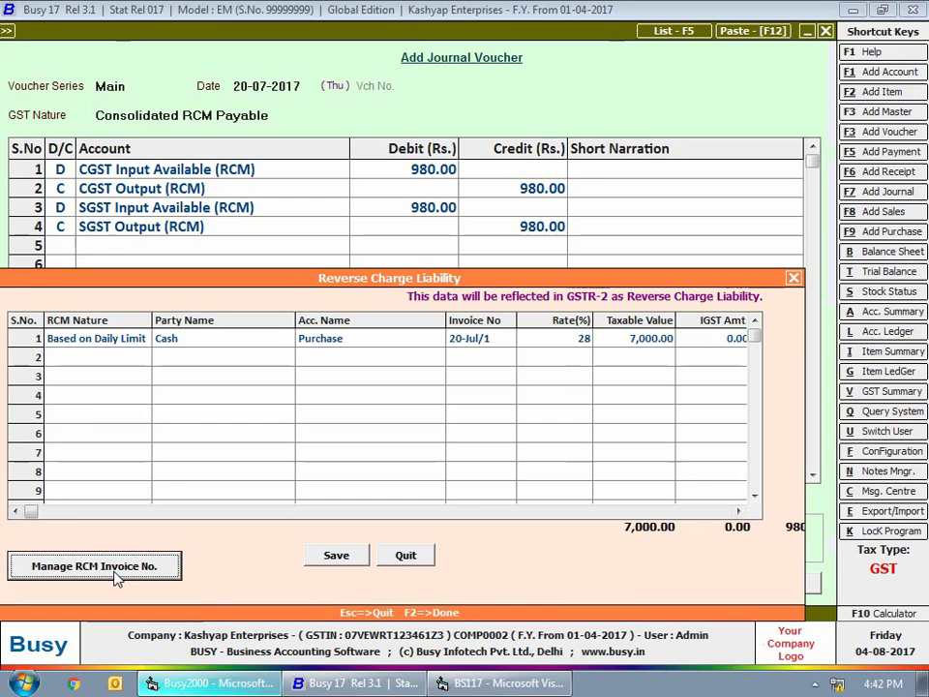
click(322, 555)
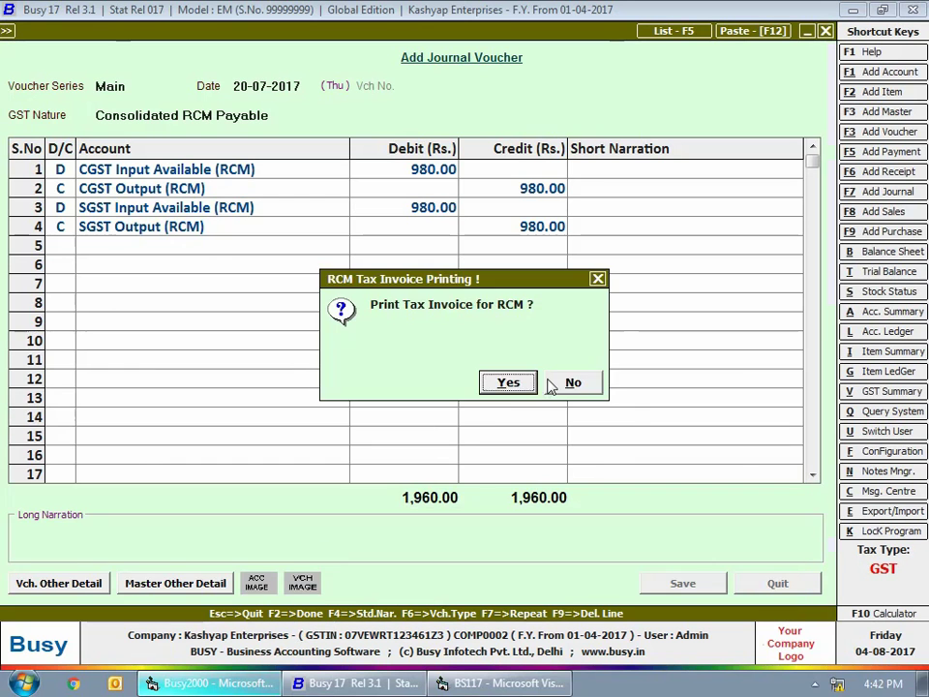
click(549, 383)
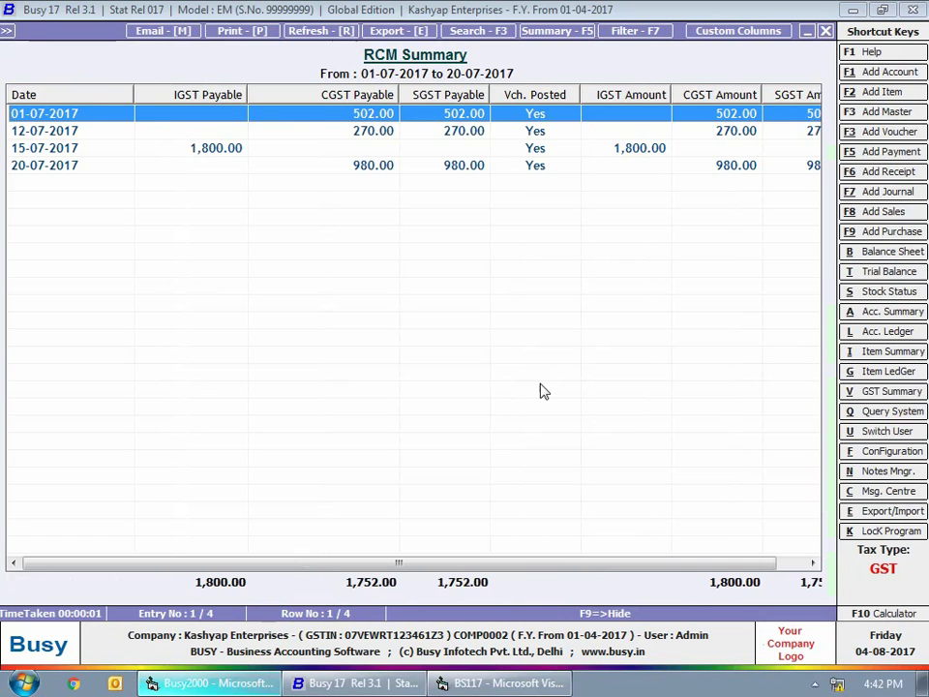